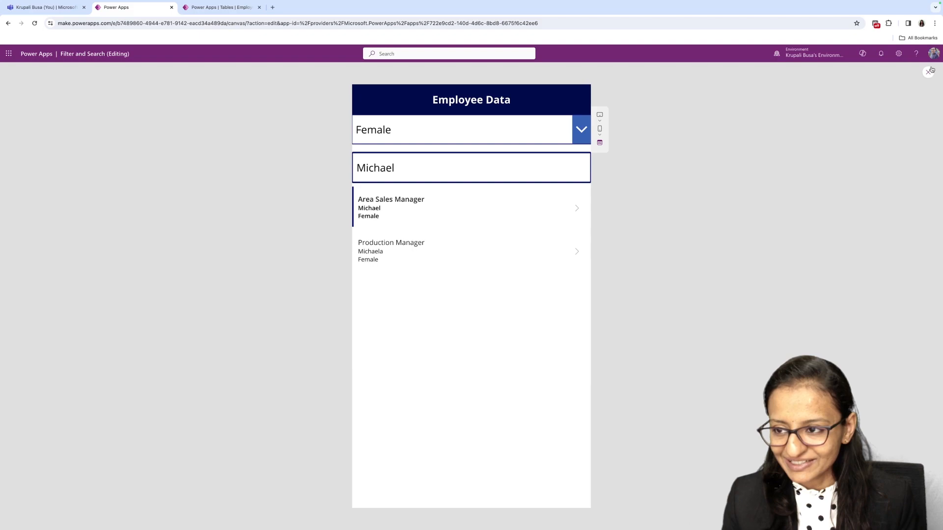
- Collapse the control list of Screen1 and add a new blank screen to the app
left_click(928, 72)
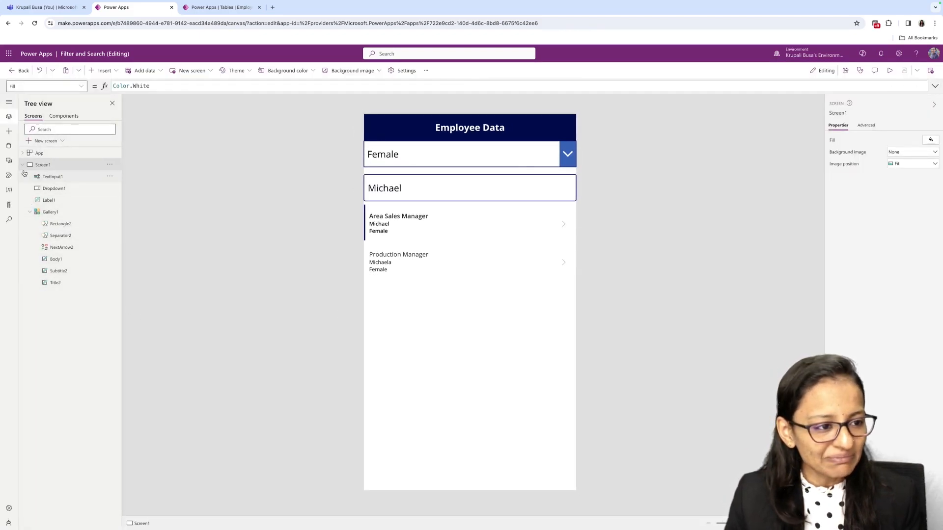
left_click(23, 165)
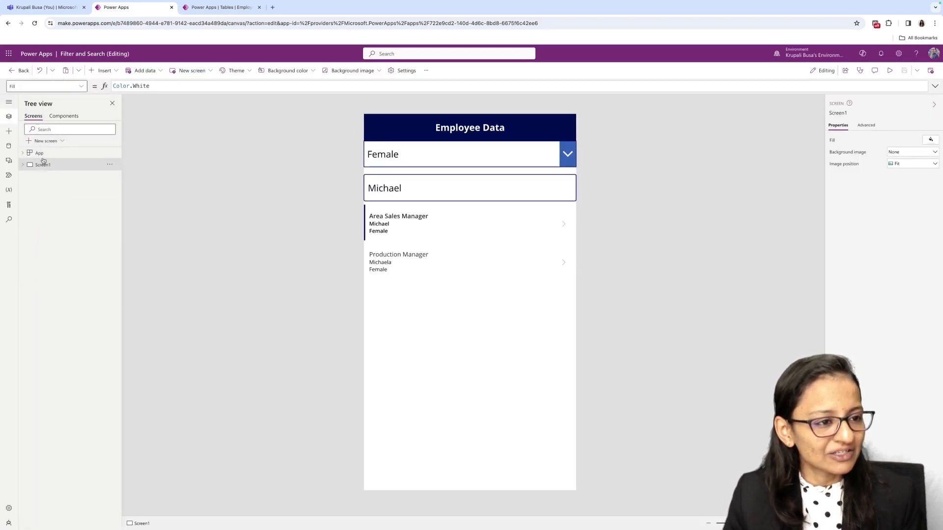
left_click(46, 141)
left_click(50, 200)
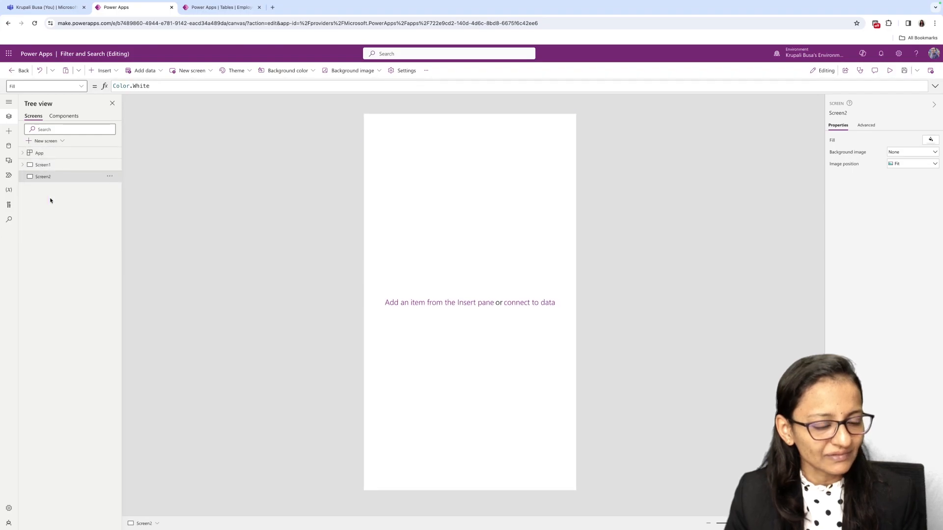
- Examine the columns and rows of the EmployeeData table in its browser tab, and return to the app editor
left_click(219, 7)
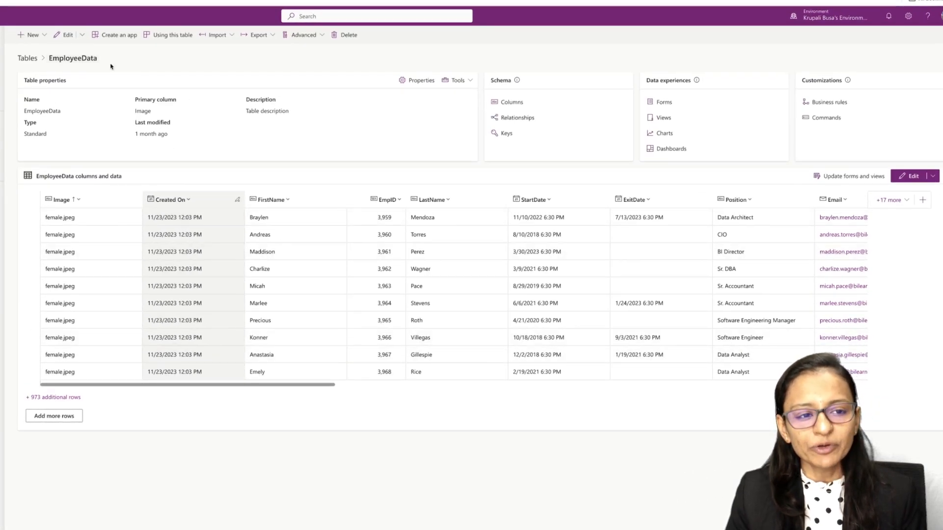
left_click_drag(191, 388, 126, 393)
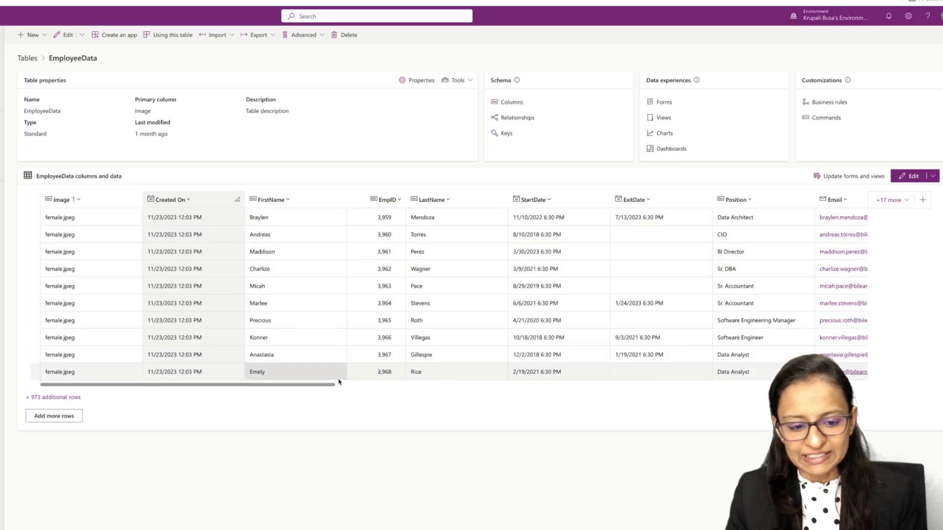
left_click_drag(314, 386, 279, 388)
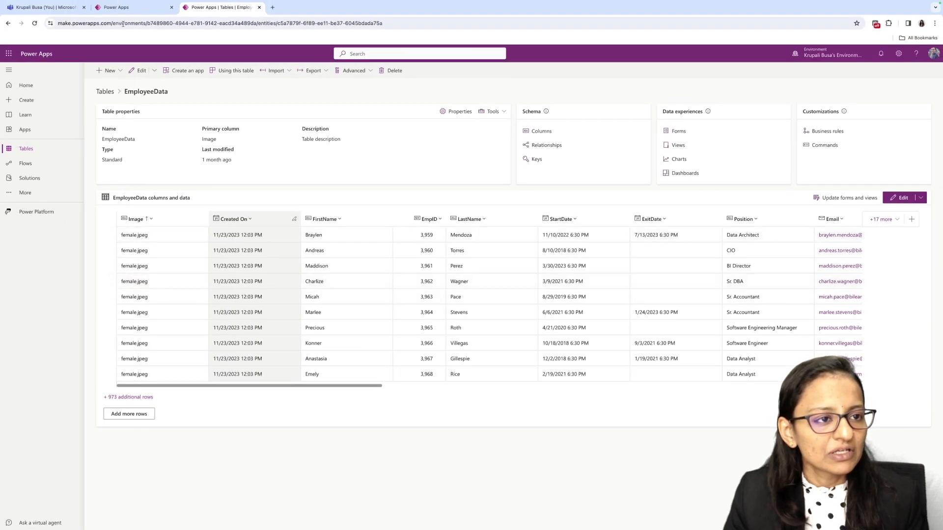
left_click(127, 7)
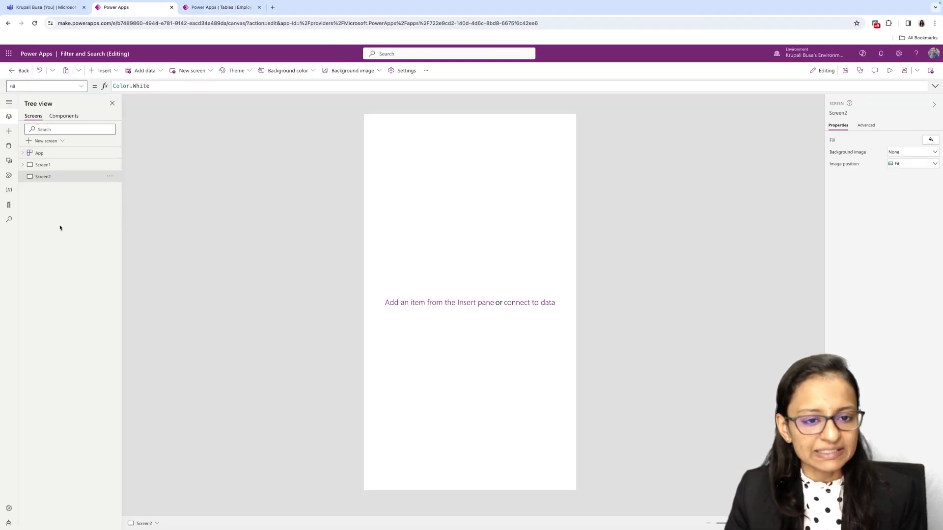
- Insert a centred text label reading "Employee Data" at position 0, 0 on the new screen, 638 wide and 70 high
left_click(104, 70)
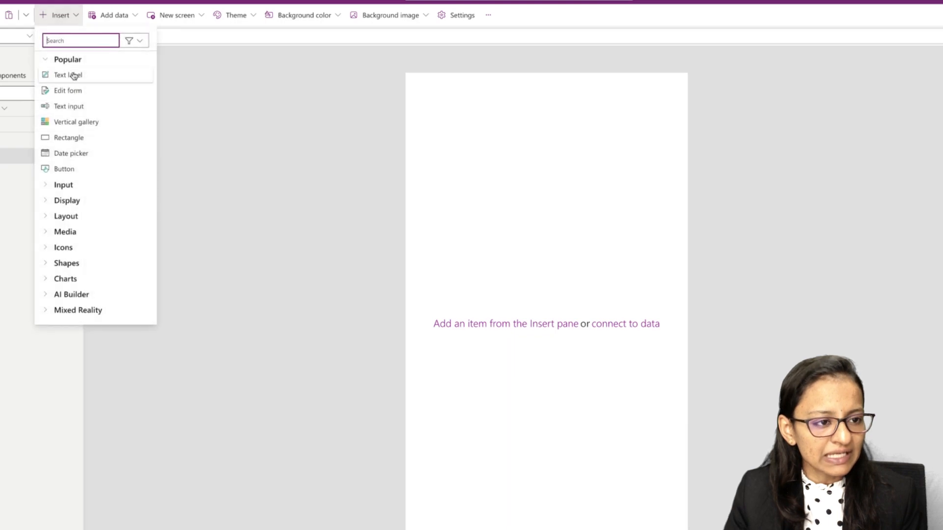
left_click(67, 75)
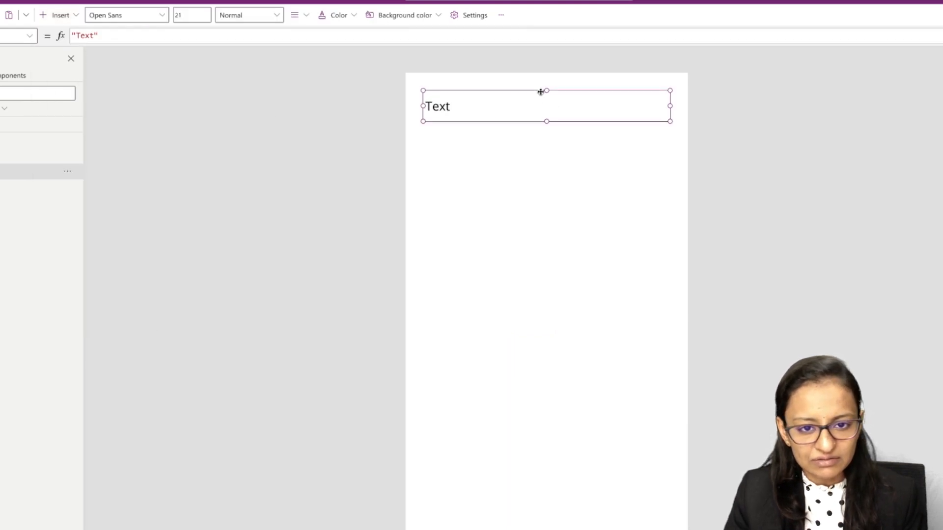
left_click_drag(541, 92, 521, 74)
left_click_drag(650, 91, 688, 89)
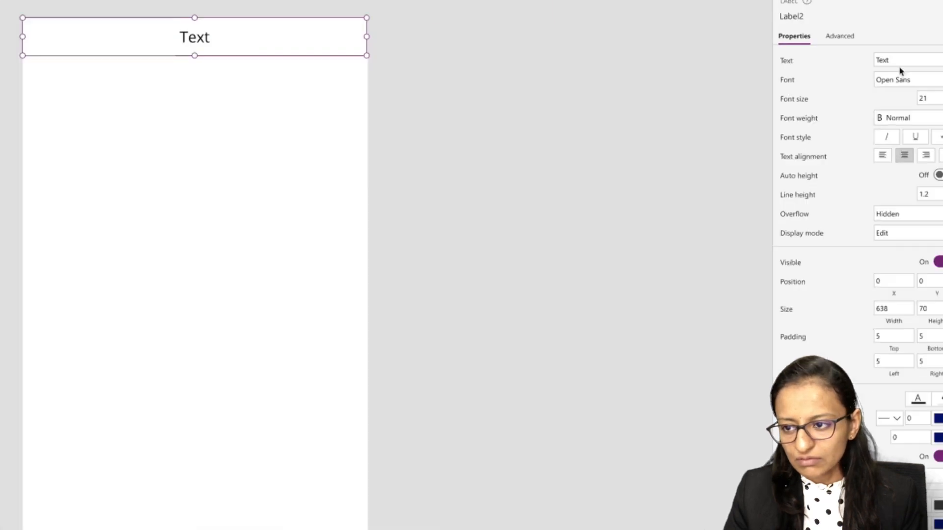
double_click(874, 54)
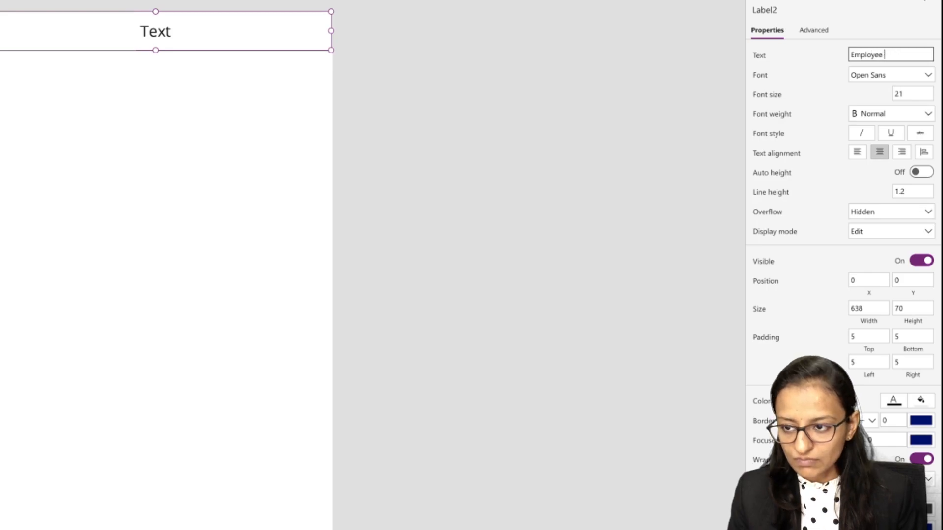
- Format the Employee Data label with a dark blue fill, white text and bold font weight
left_click(905, 93)
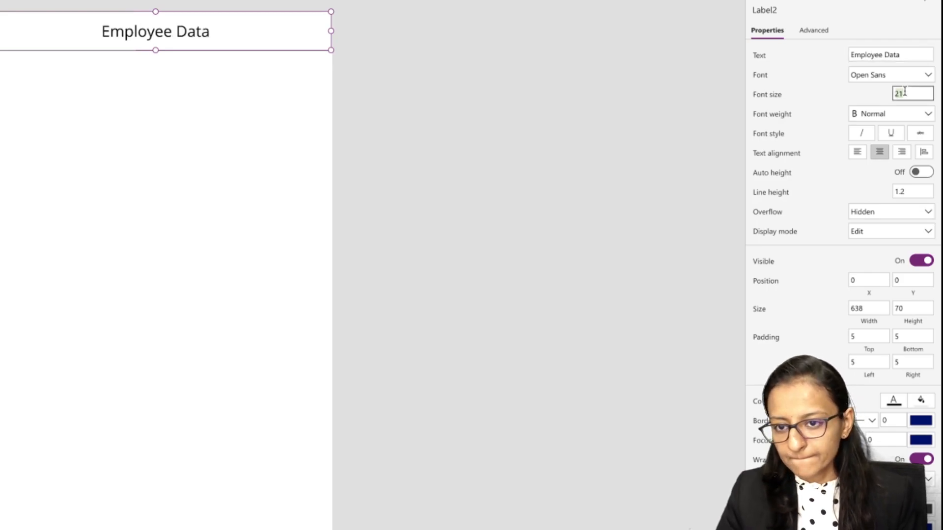
left_click(920, 402)
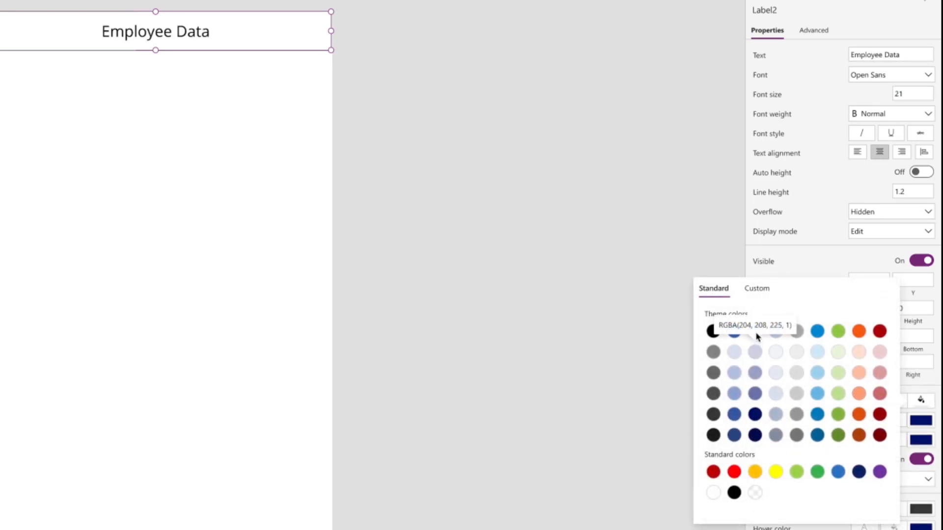
left_click(755, 332)
left_click(894, 400)
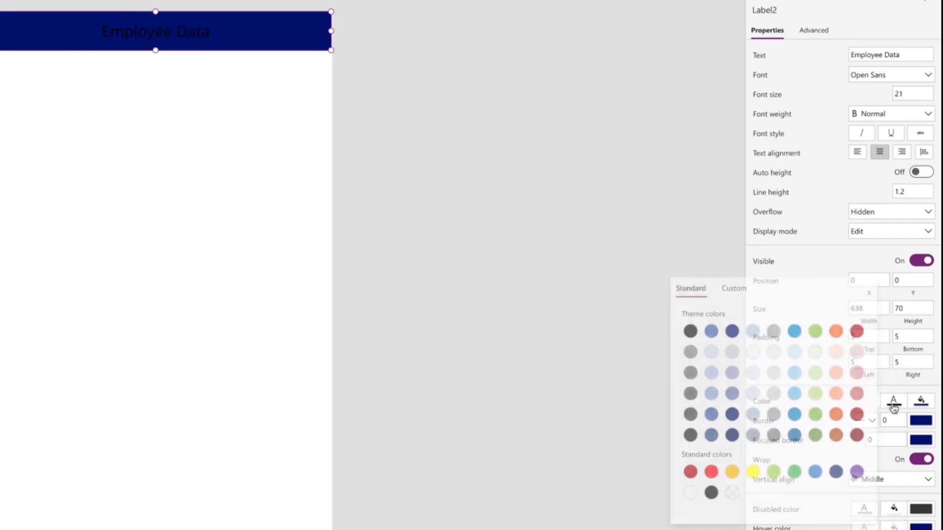
left_click(686, 492)
left_click(899, 111)
left_click(880, 128)
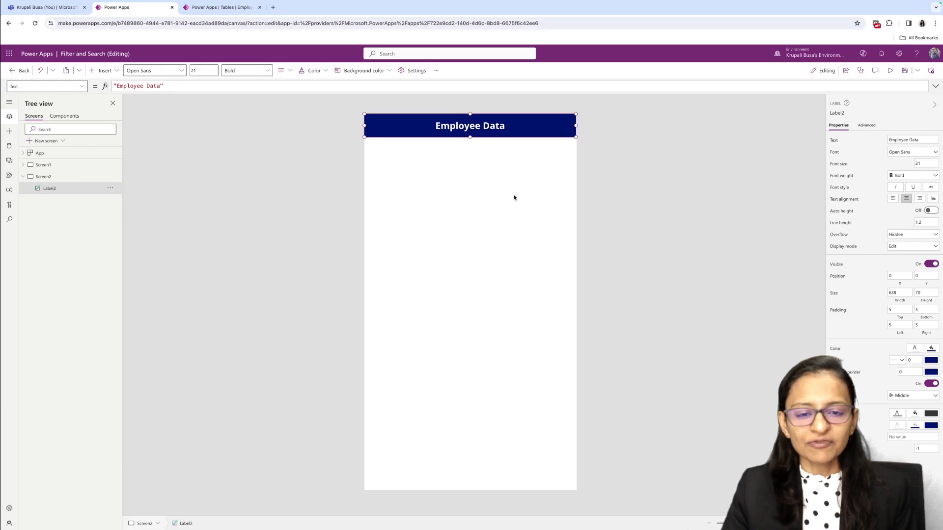
- Set the fill of Screen2 to the light orange theme color RGBA(253, 222, 207, 1)
left_click(491, 266)
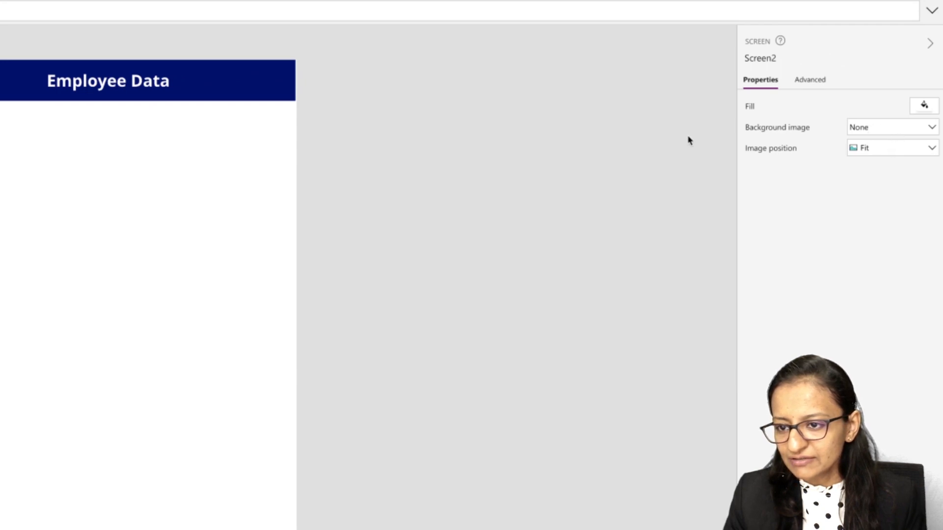
left_click(811, 79)
left_click(760, 79)
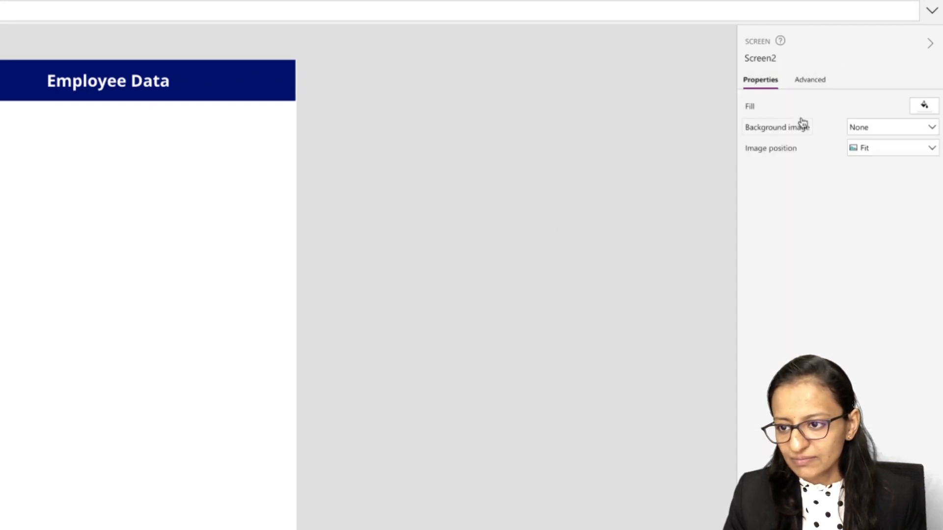
left_click(923, 106)
left_click(859, 53)
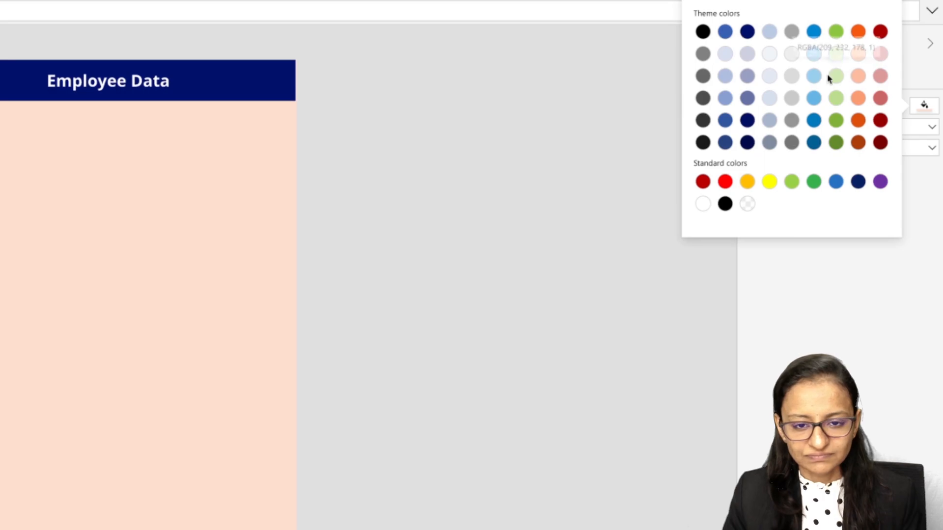
left_click(257, 89)
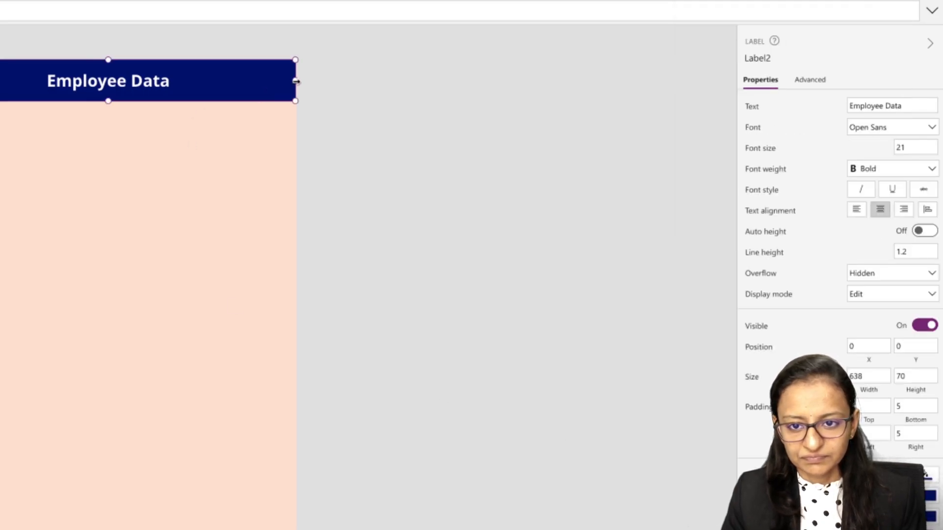
left_click(178, 173)
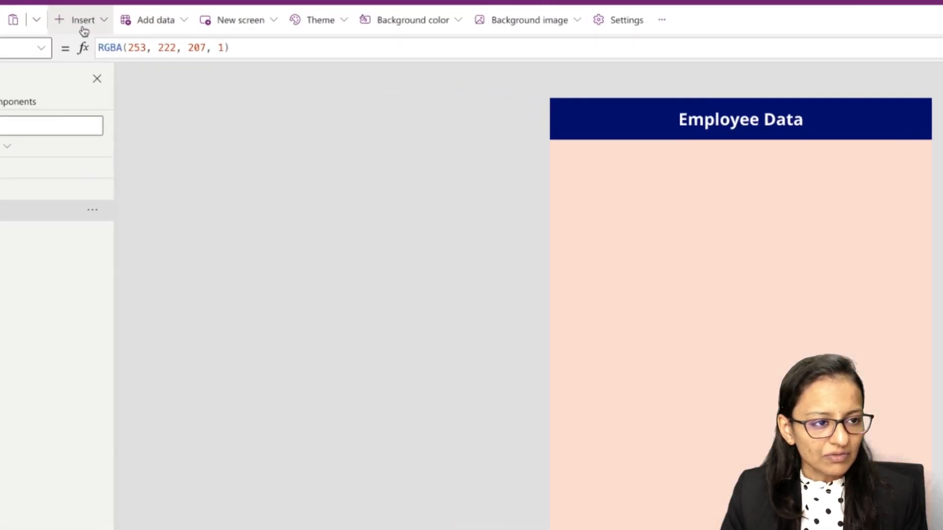
- Insert a vertical gallery and move it to the lower half of the screen at X 0, Y 560
left_click(84, 30)
left_click(96, 171)
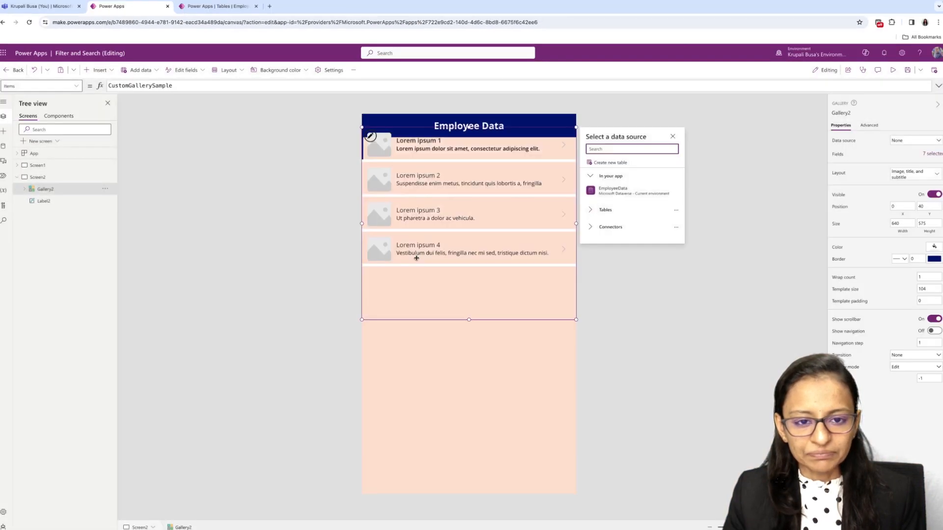
left_click_drag(425, 126, 426, 301)
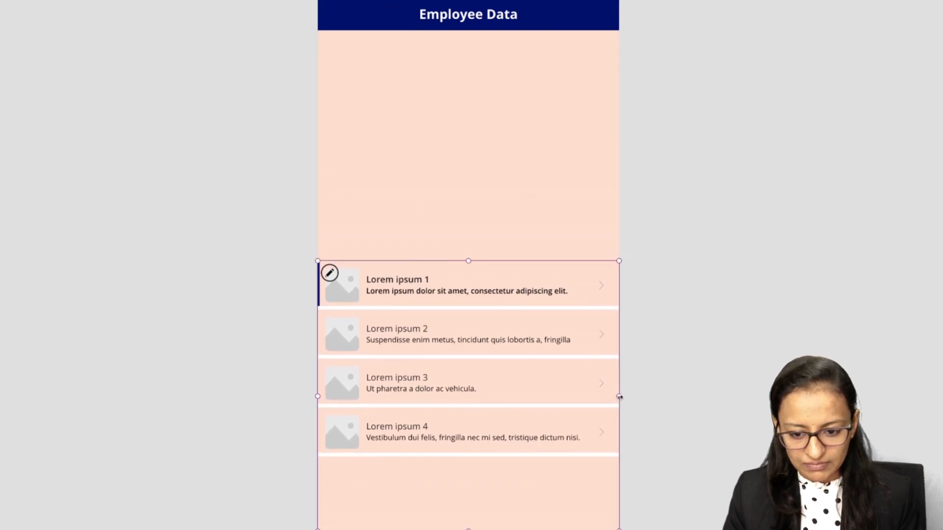
mouse_move(619, 397)
left_mouse_down()
mouse_move(599, 396)
mouse_move(624, 400)
left_mouse_up()
- Delete the next arrow and the image placeholder from the gallery's template
right_click(601, 288)
left_click(610, 302)
right_click(350, 287)
left_click(359, 298)
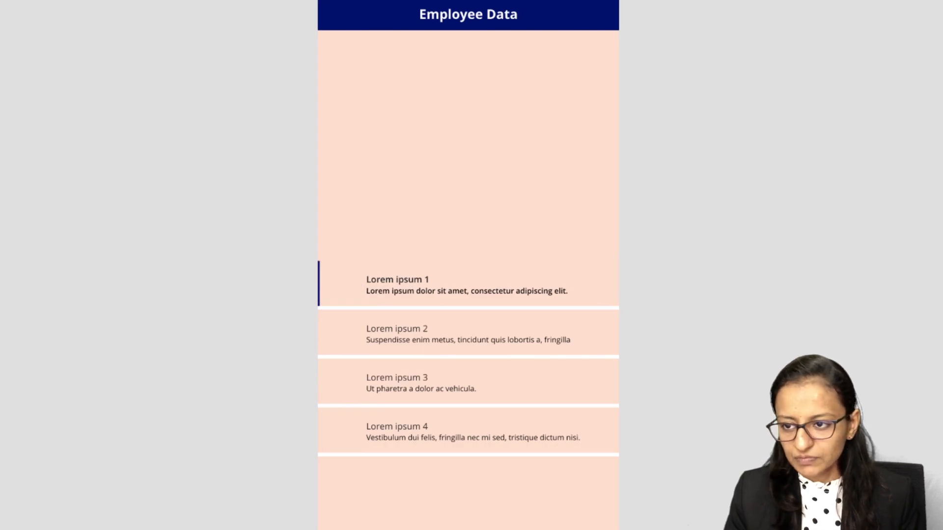
- Connect the gallery to the EmployeeData table and set its layout to Title, subtitle, and body
left_click(442, 339)
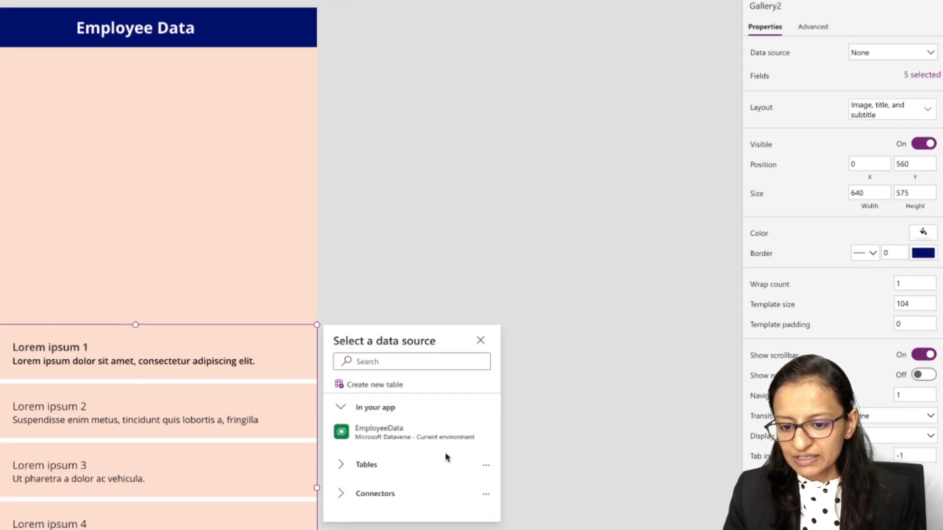
left_click(421, 437)
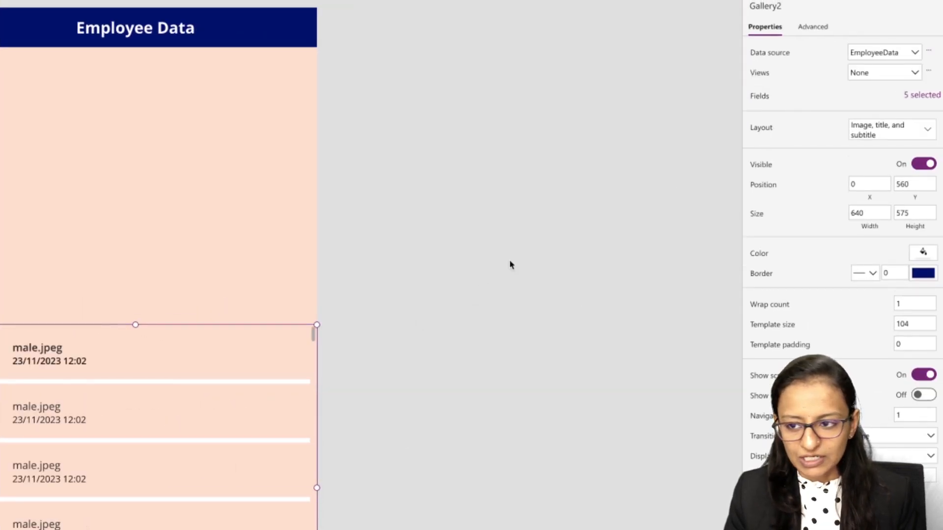
left_click(915, 95)
left_click(883, 129)
left_click(700, 346)
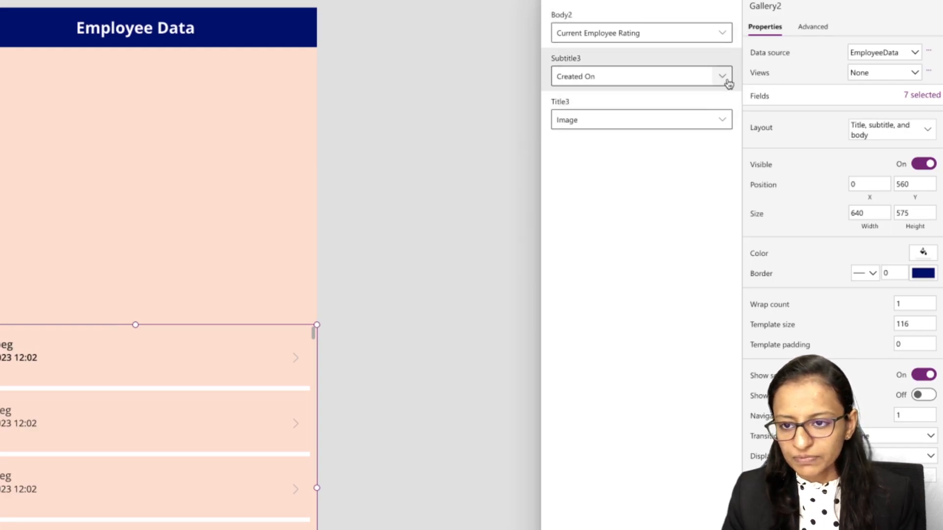
- Map the gallery's title to FirstName, its subtitle to Gender and its body to Position
left_click(725, 120)
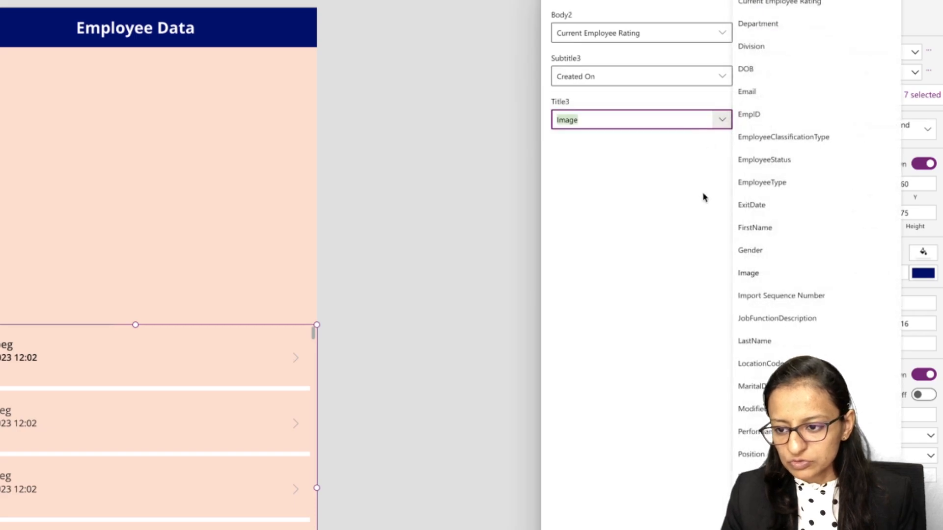
left_click(770, 233)
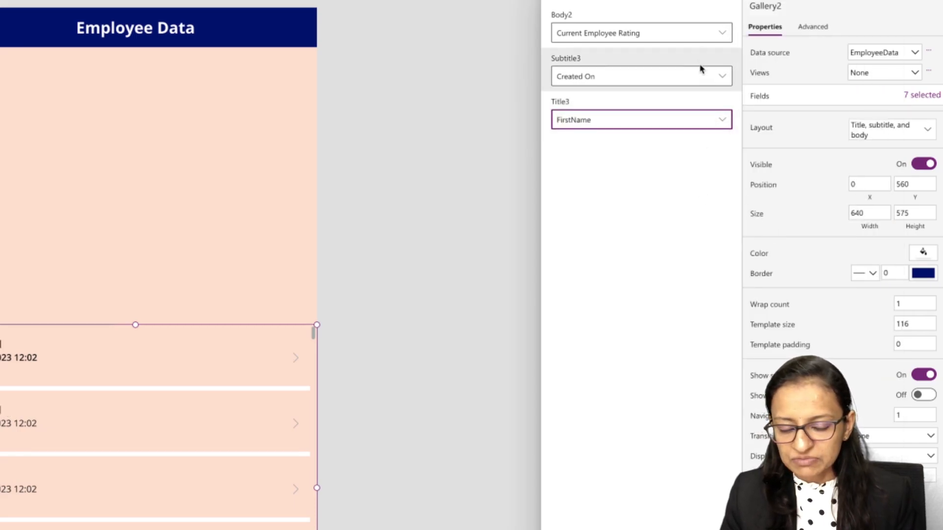
left_click(724, 75)
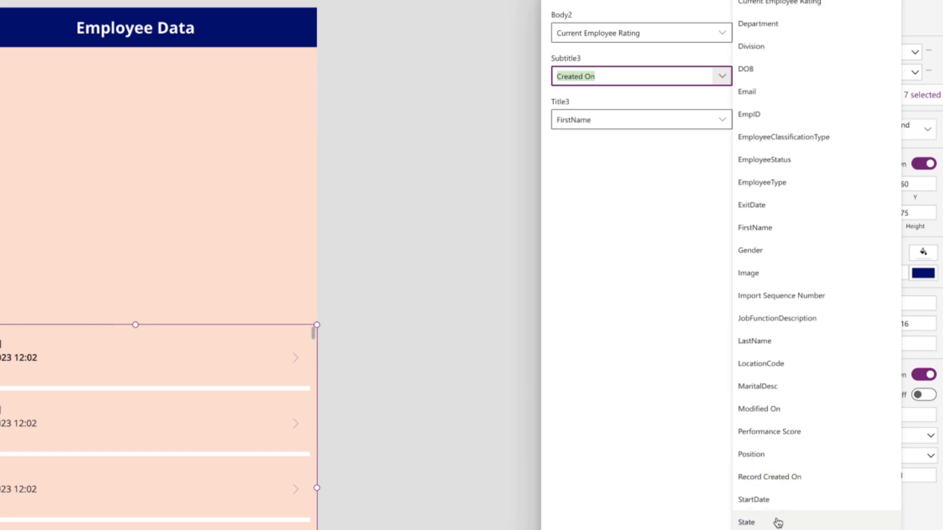
left_click(759, 249)
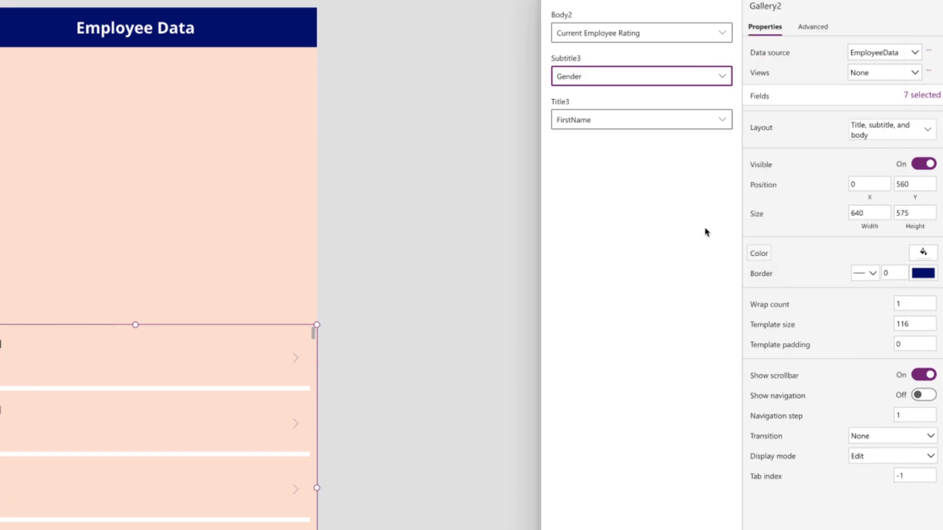
left_click(723, 33)
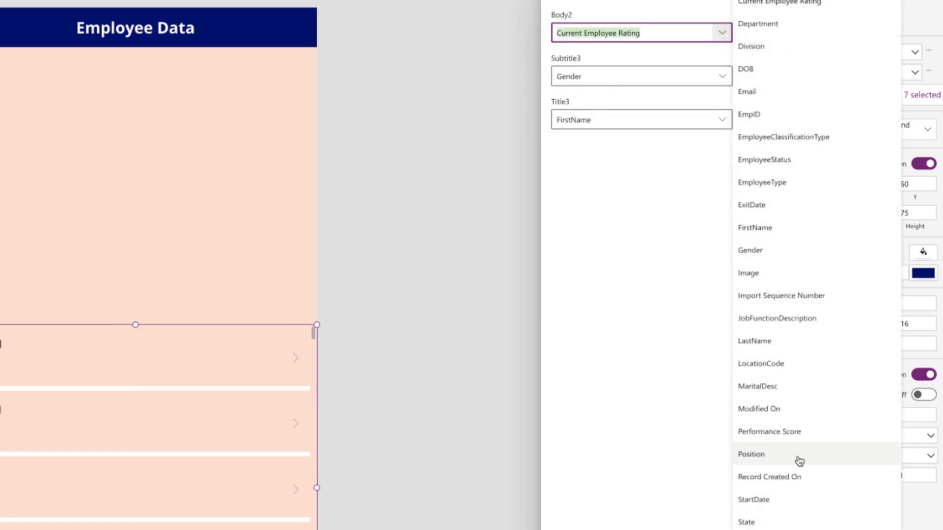
left_click(799, 461)
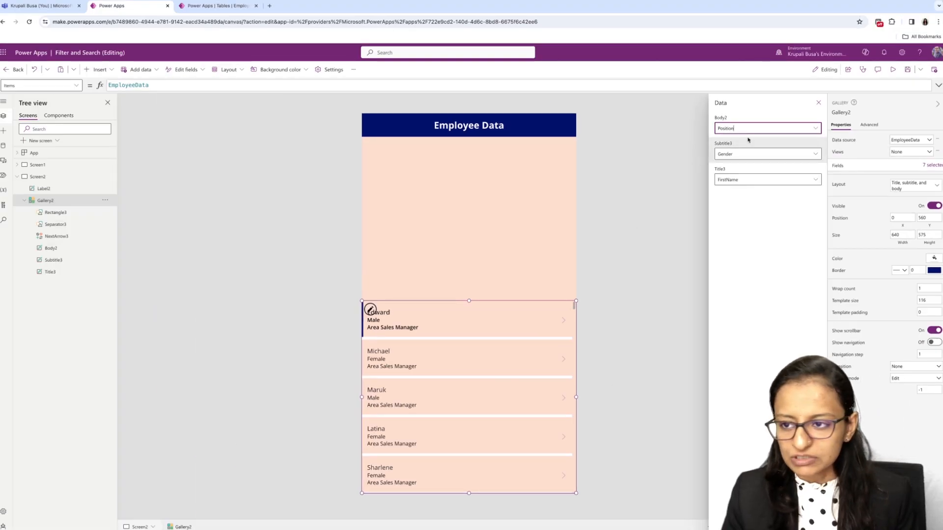
- Save the app, preview the employee gallery, and exit the preview
left_click(908, 71)
left_click(894, 70)
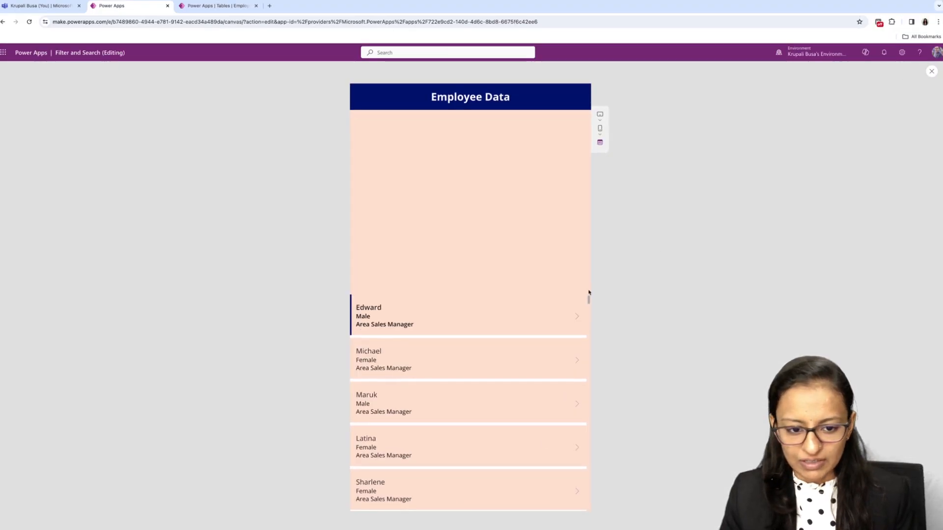
left_click(932, 72)
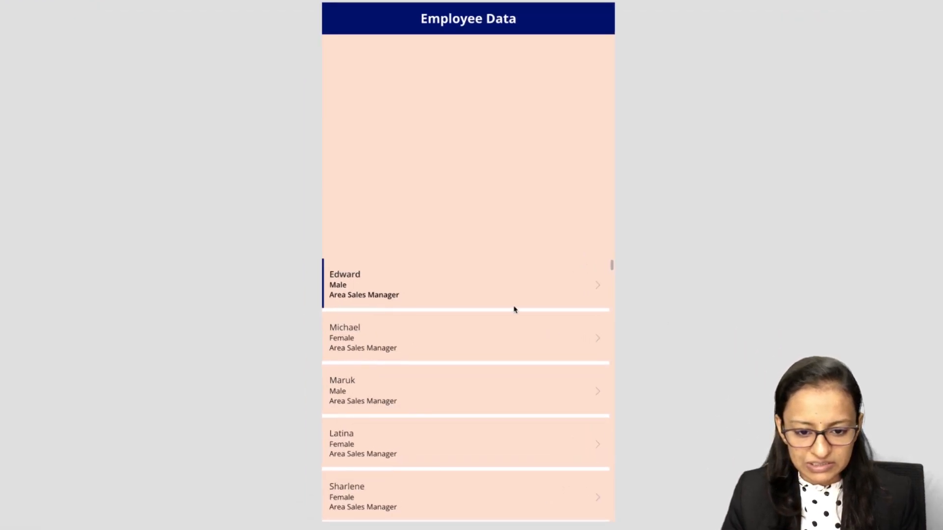
- Stretch the gallery's upper edge to Y 193 for a height of 941, and preview the app
left_click(474, 303)
left_click(466, 322)
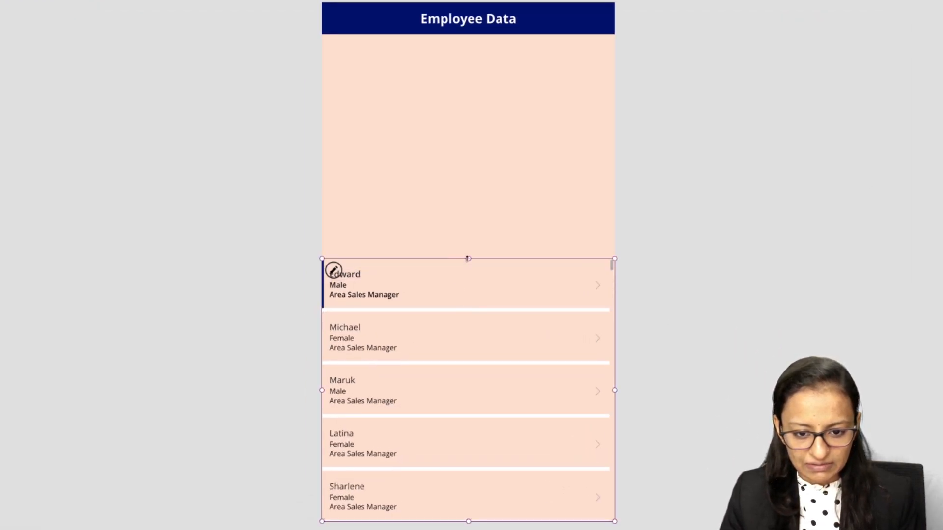
left_click_drag(468, 254, 475, 91)
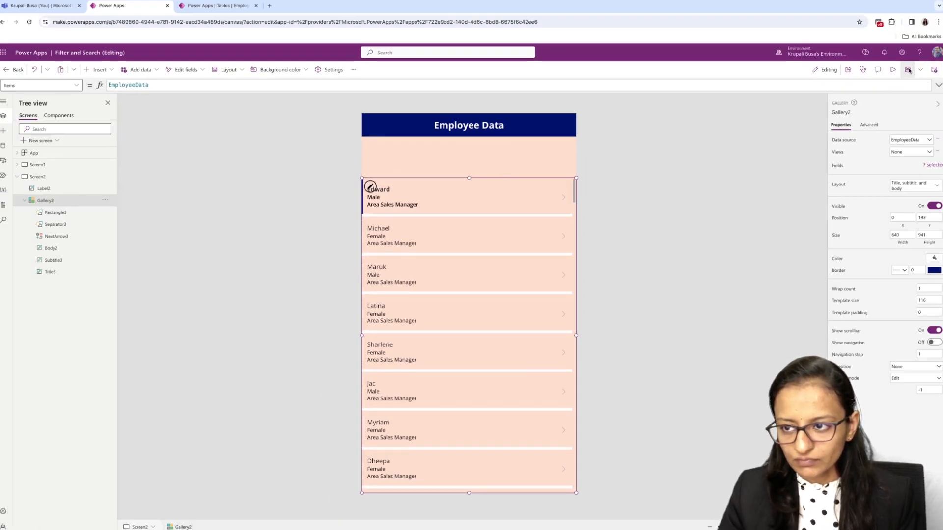
left_click(892, 69)
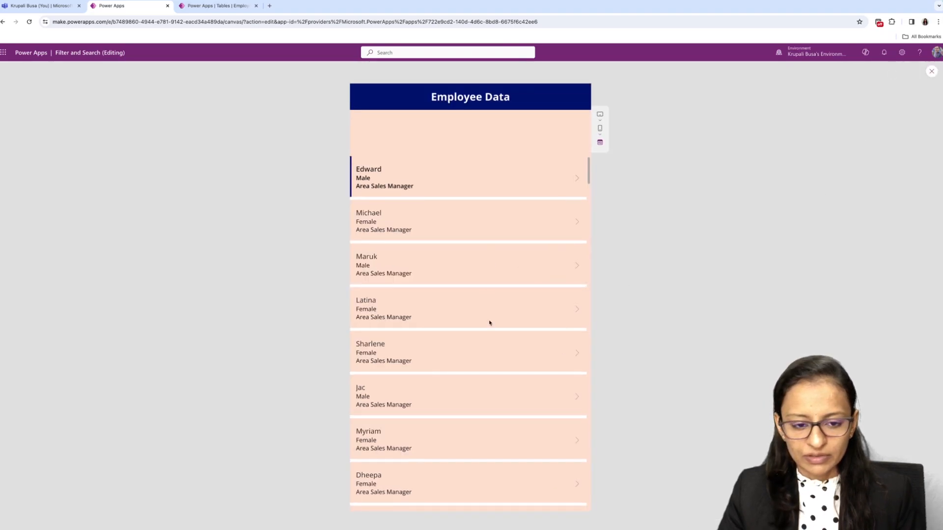
- Scroll through the employee gallery in the running preview, and exit the preview
scroll(489, 323, "down", 10)
scroll(489, 323, "up", 5)
left_click(933, 72)
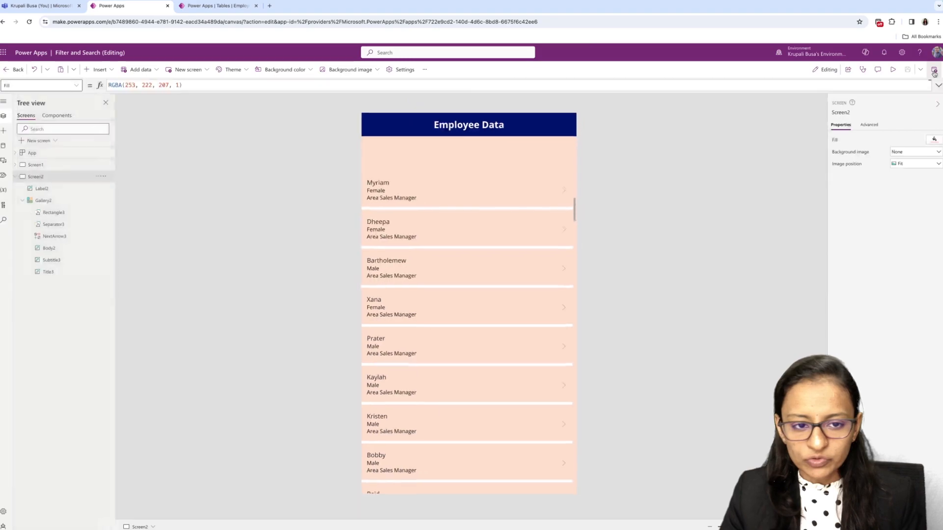
- Preview Screen1, switch its gender drop-down to Male to check the filtered employees, and exit the preview
left_click(37, 165)
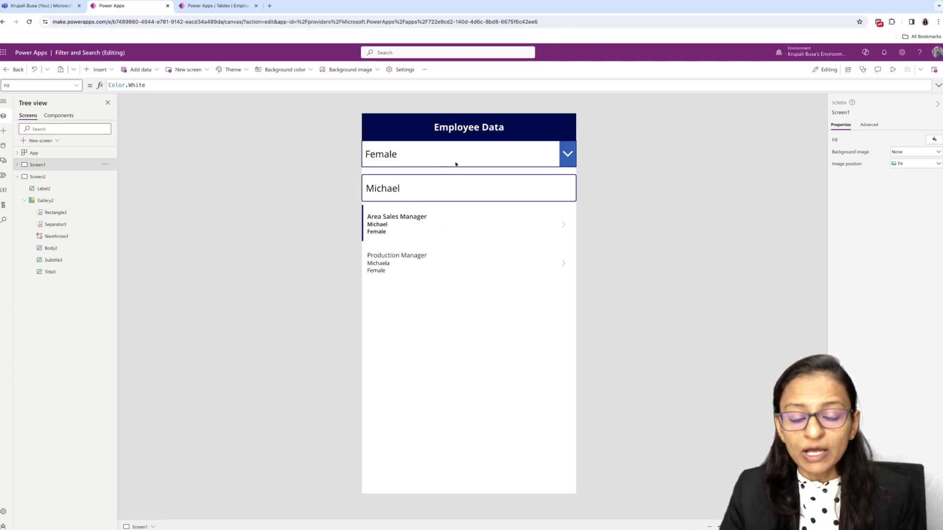
left_click(893, 69)
left_click(581, 130)
left_click(438, 153)
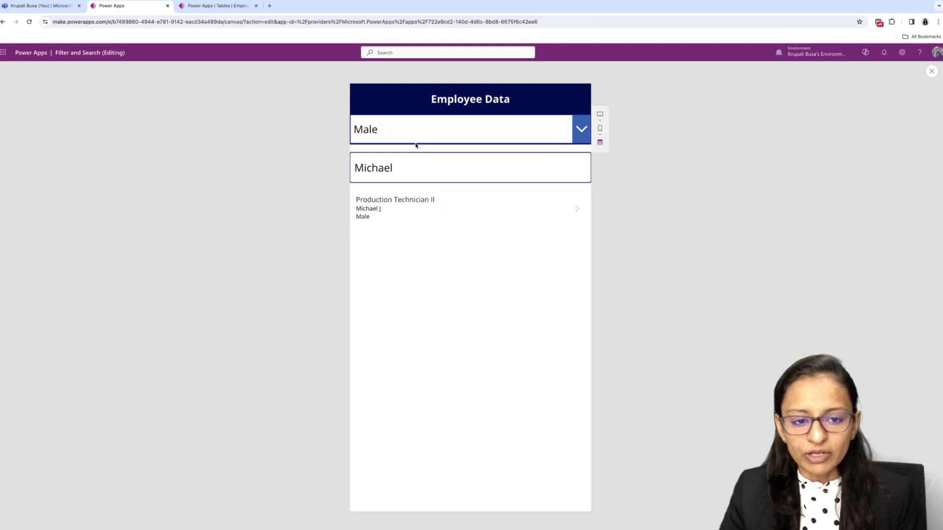
left_click(931, 72)
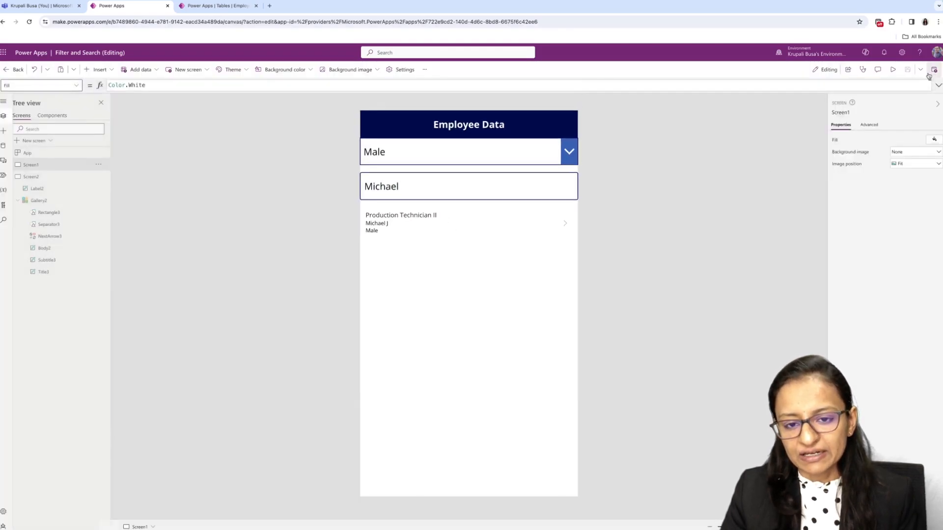
- Insert a Drop down control on Screen2
left_click(38, 176)
left_click(98, 70)
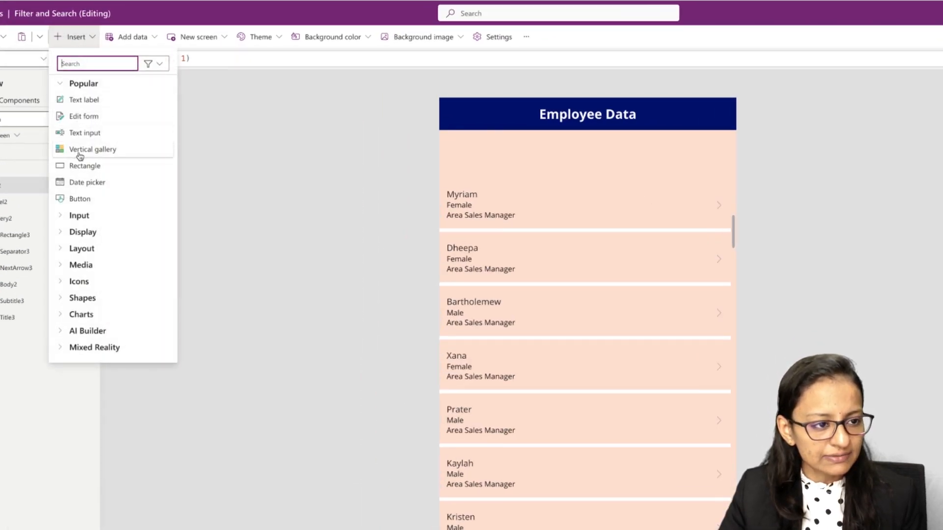
type("drop")
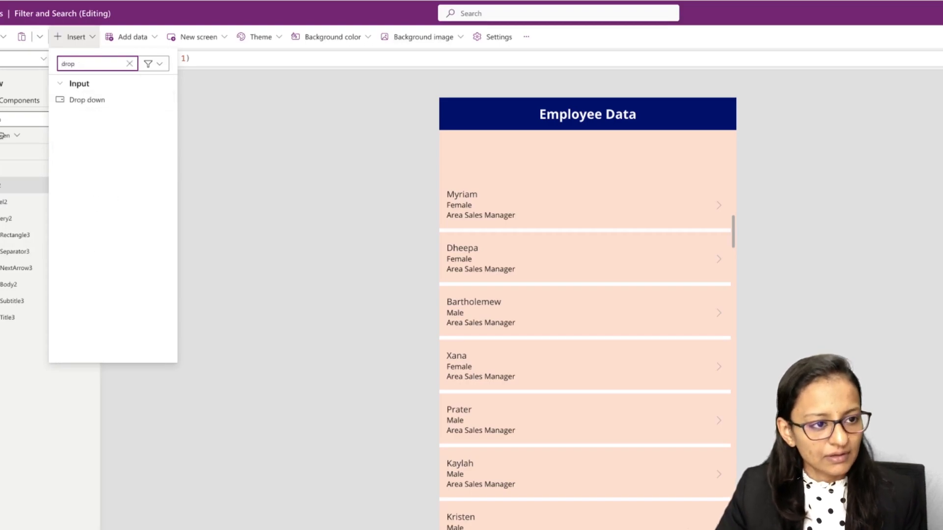
left_click(105, 98)
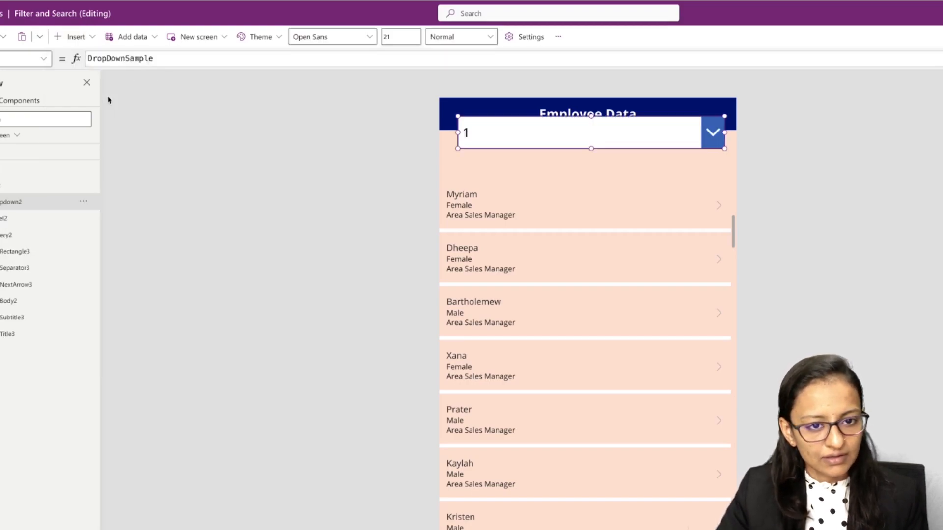
- Place the drop-down directly beneath the Employee Data header at X 0, Y 70, and widen it to the full 640 screen width
left_click_drag(555, 117, 537, 131)
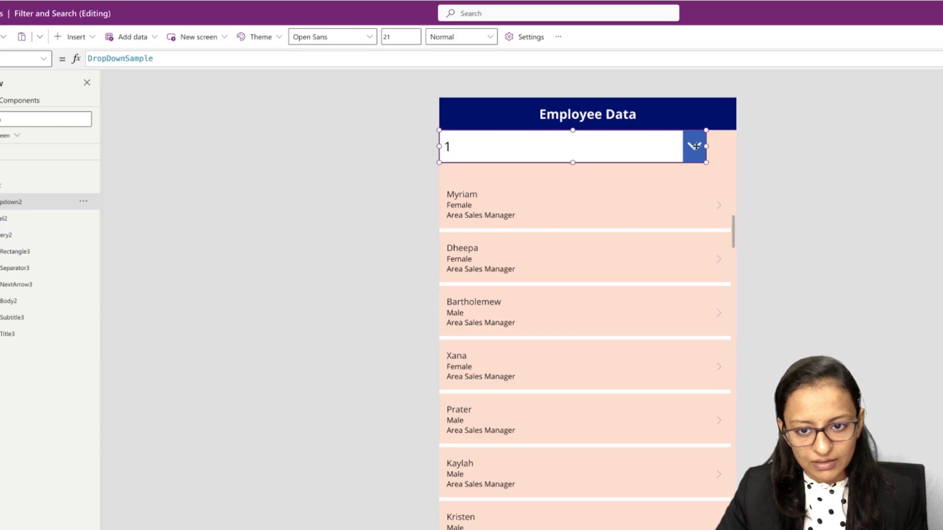
left_click_drag(706, 146, 717, 145)
left_click_drag(727, 146, 735, 146)
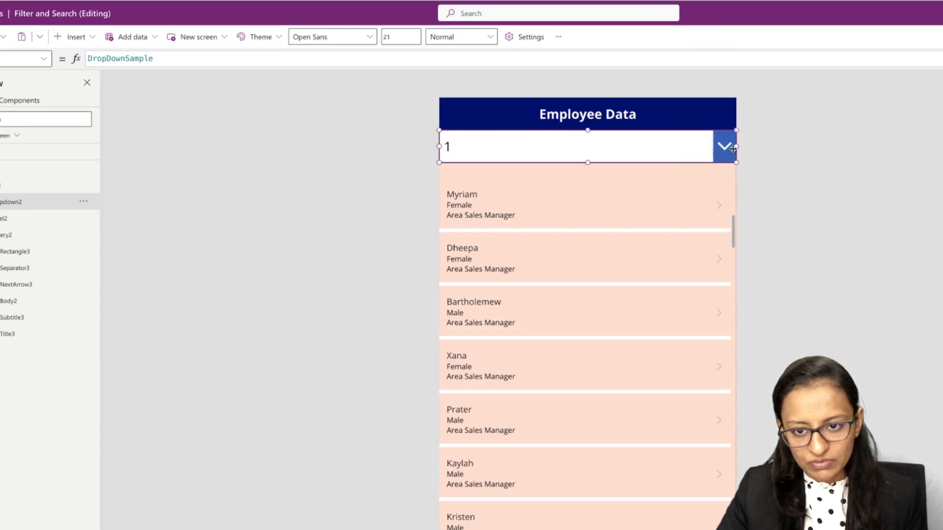
- Connect the drop-down's items to the EmployeeData table and set its value to Gender
left_click(922, 65)
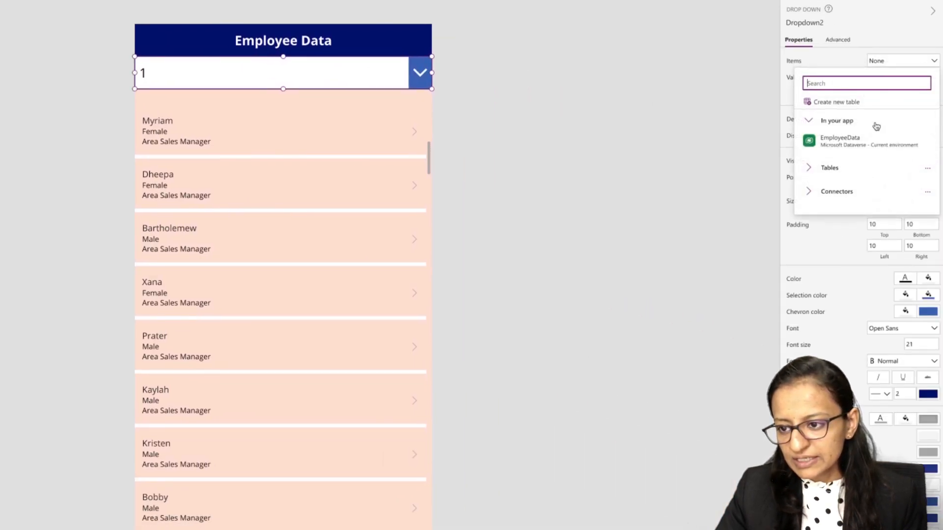
left_click(829, 146)
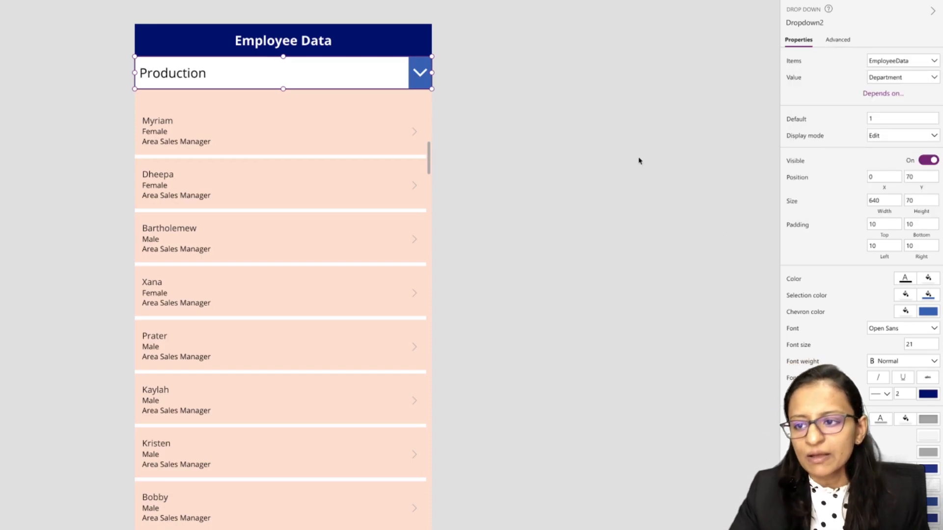
left_click(911, 78)
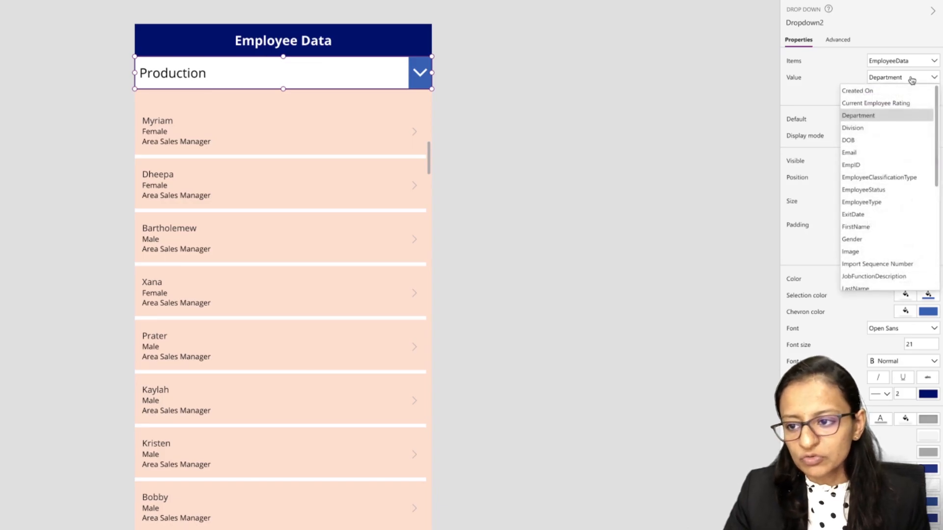
left_click(877, 239)
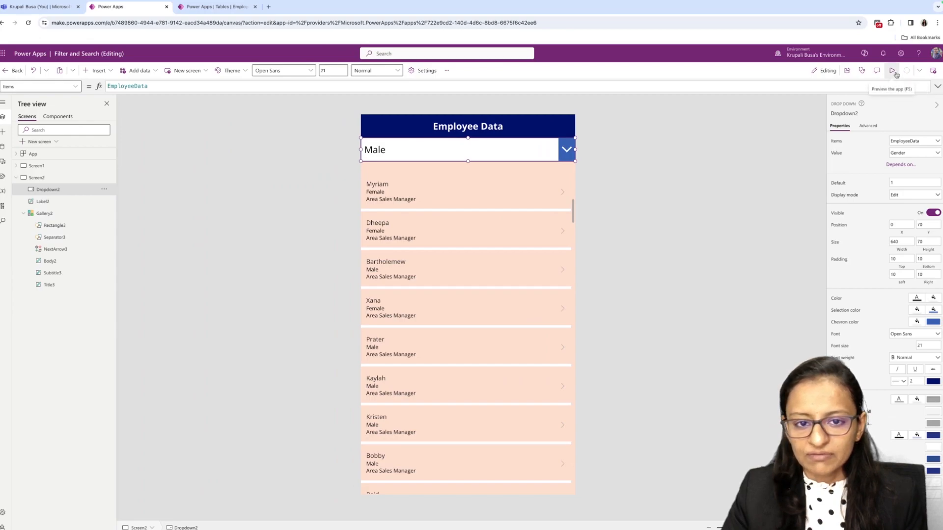
- Preview Screen2 and scroll through the gender drop-down's options to check them for repeated entries, exiting the preview each time
left_click(893, 71)
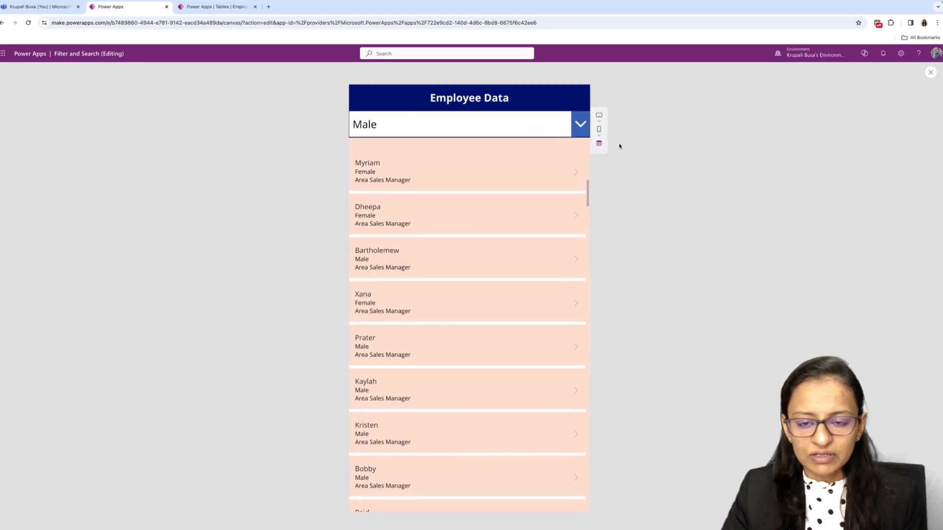
left_click(466, 126)
scroll(455, 245, "down", 5)
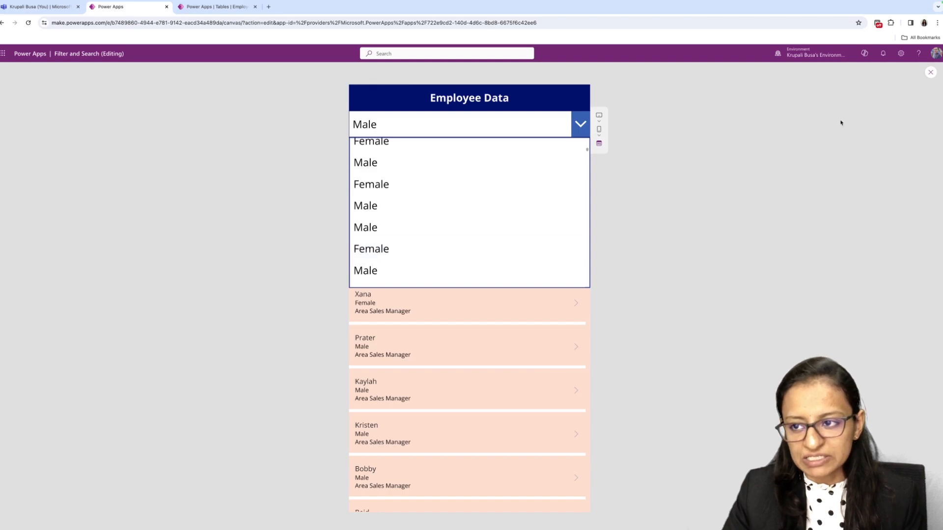
left_click(930, 73)
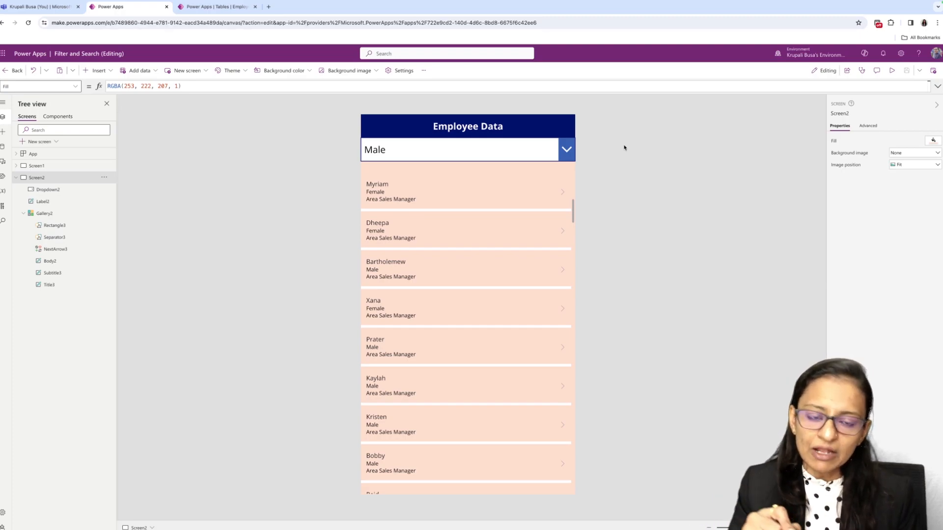
left_click(572, 153)
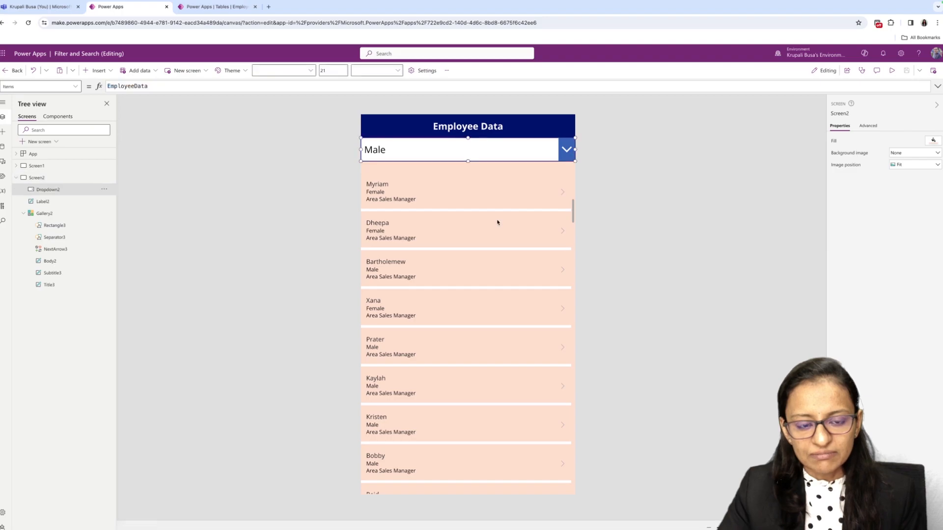
left_click(892, 70)
left_click(442, 124)
scroll(441, 247, "down", 5)
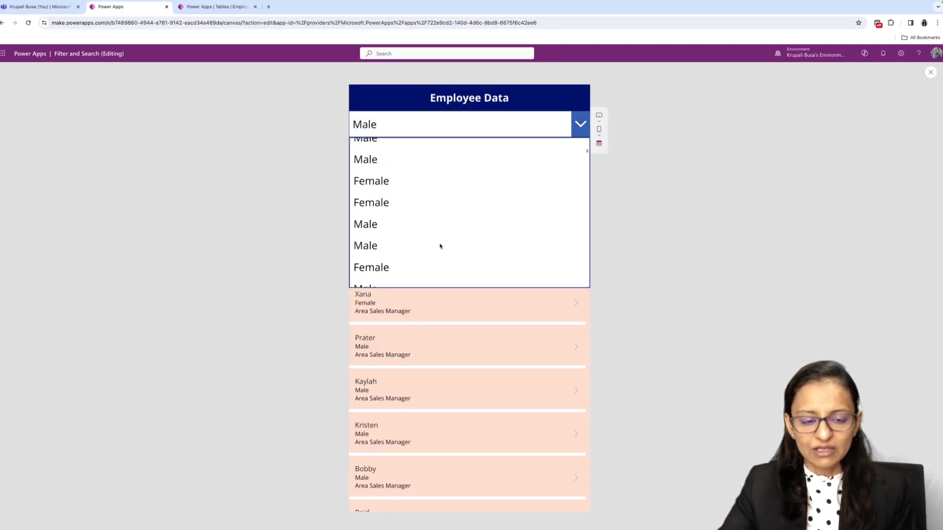
left_click(931, 73)
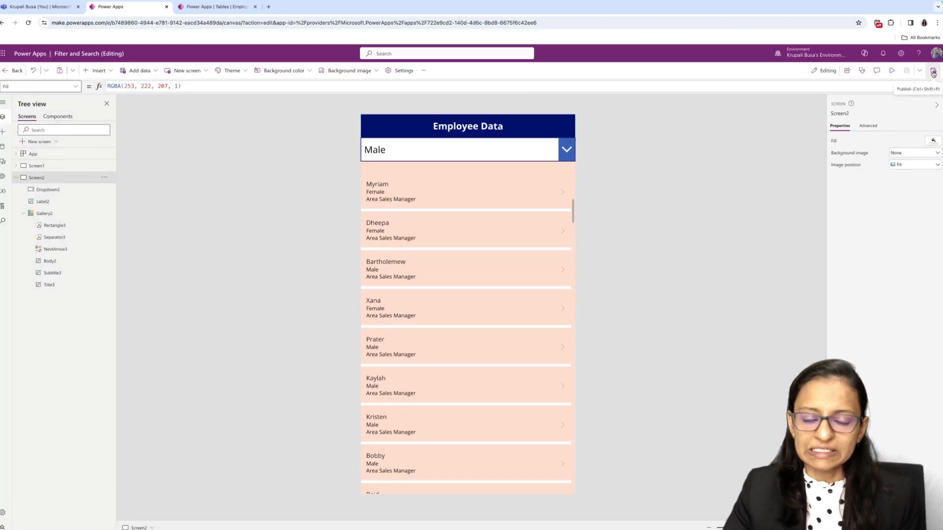
- Replace the gender drop-down's Items formula with the opening of a Distinct function
left_click(519, 150)
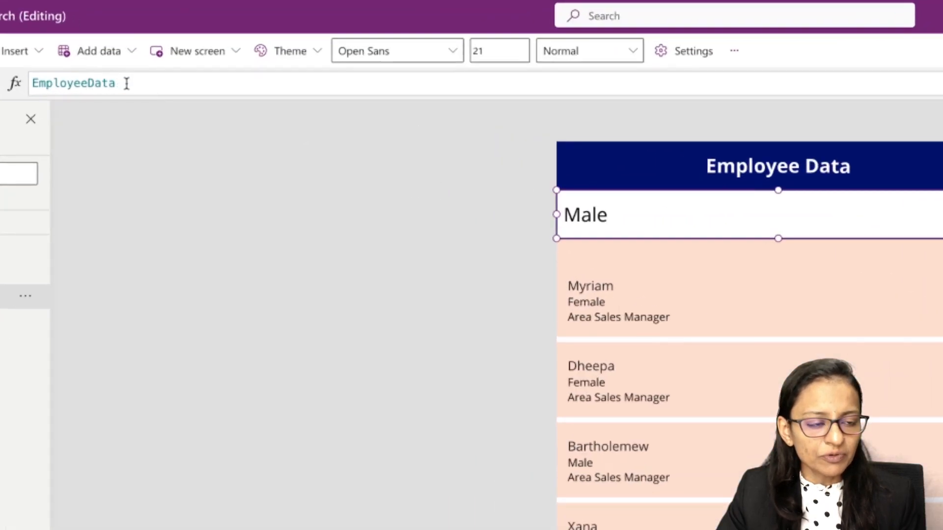
triple_click(152, 87)
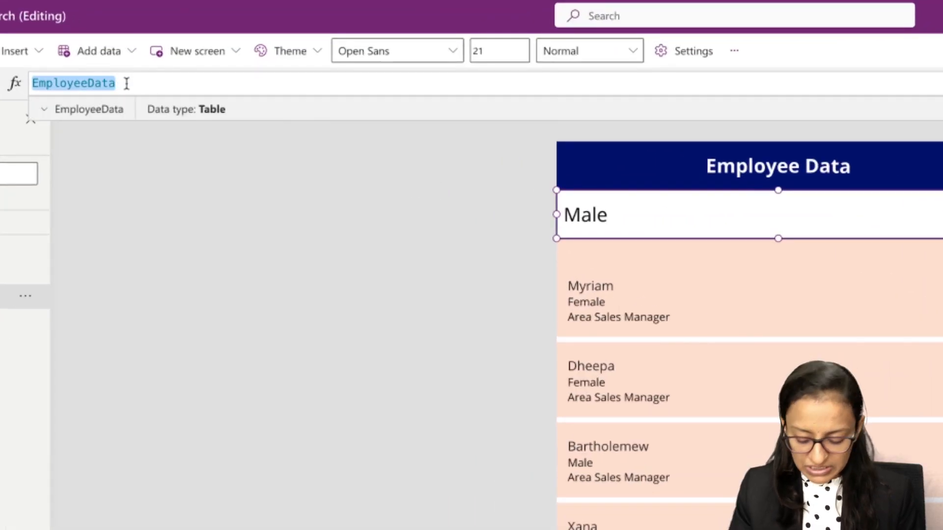
key("BackSpace")
type("dis")
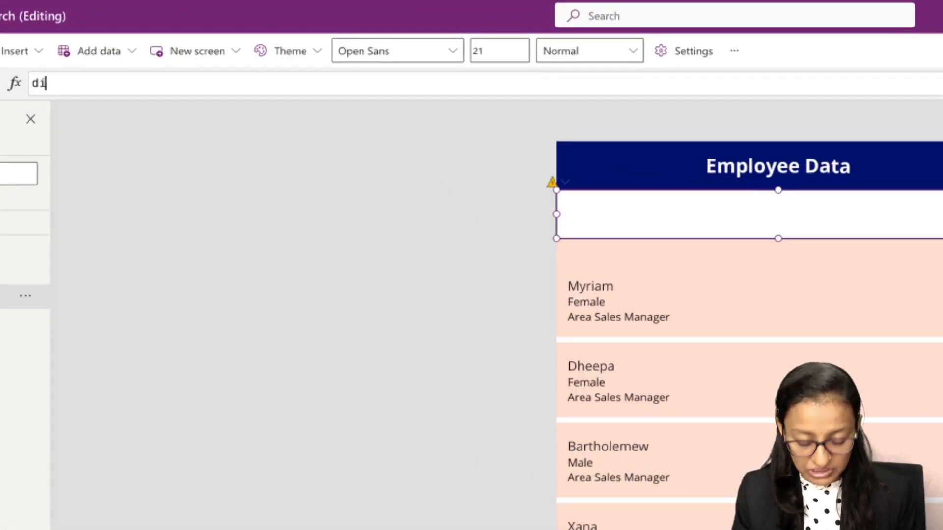
key("Down")
key("Down")
key("Down")
key("Down")
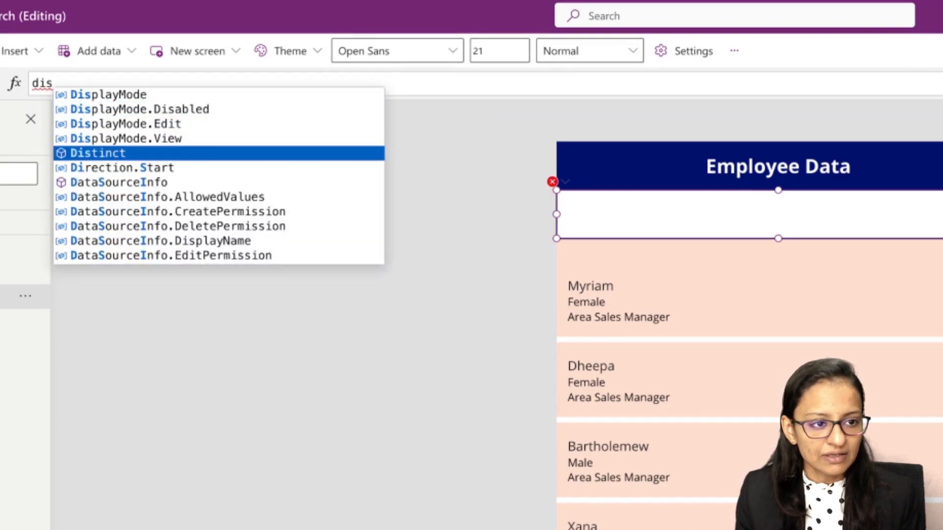
key("Tab")
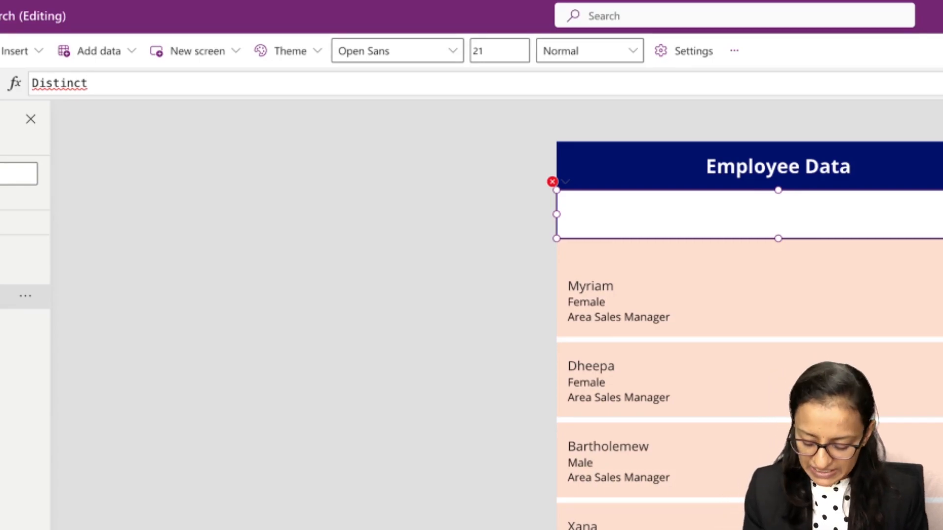
type("(")
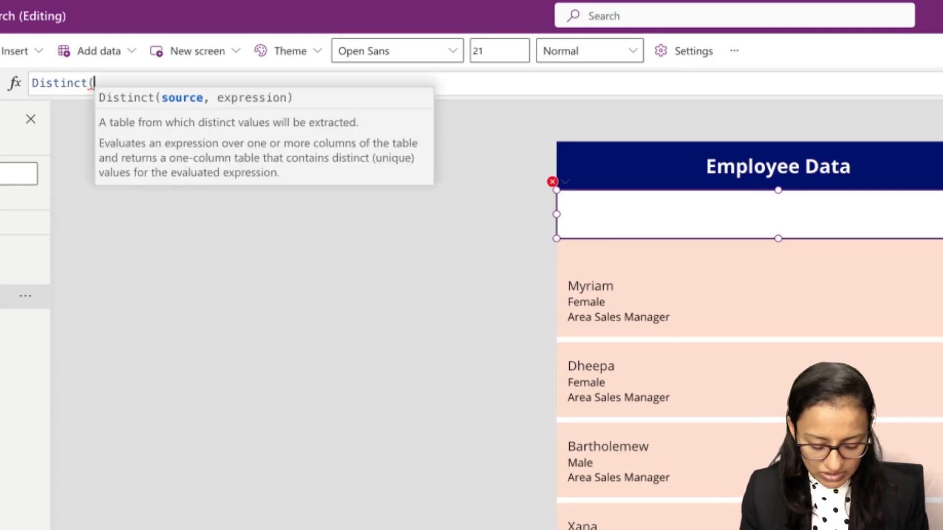
type("em")
key("BackSpace")
key("BackSpace")
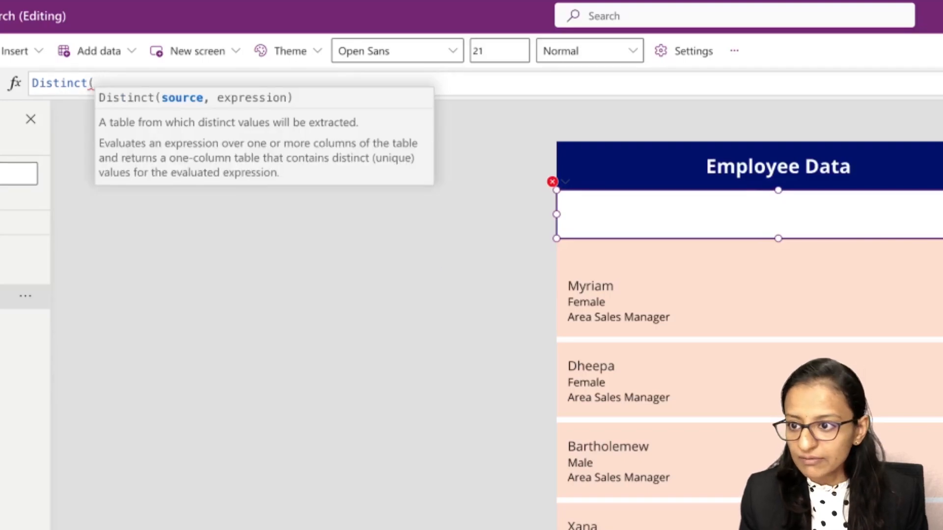
type("Tab")
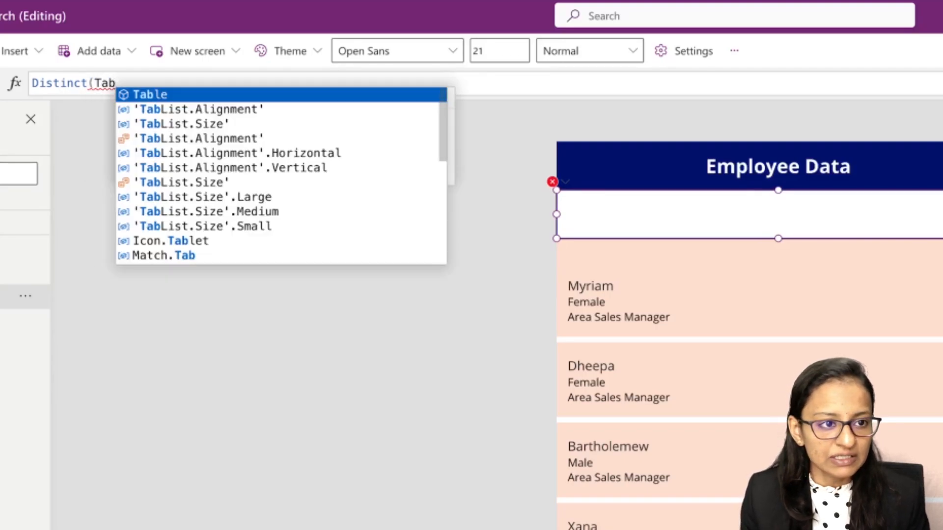
key("BackSpace")
key("BackSpace")
key("BackSpace")
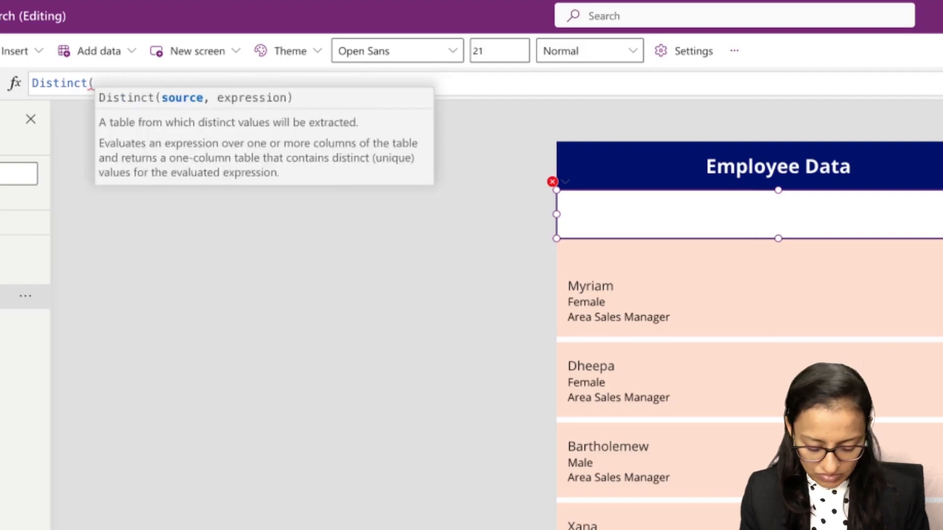
- Complete the drop-down's Items formula as Distinct(EmployeeData,Gender)
type("Emplo")
key("Tab")
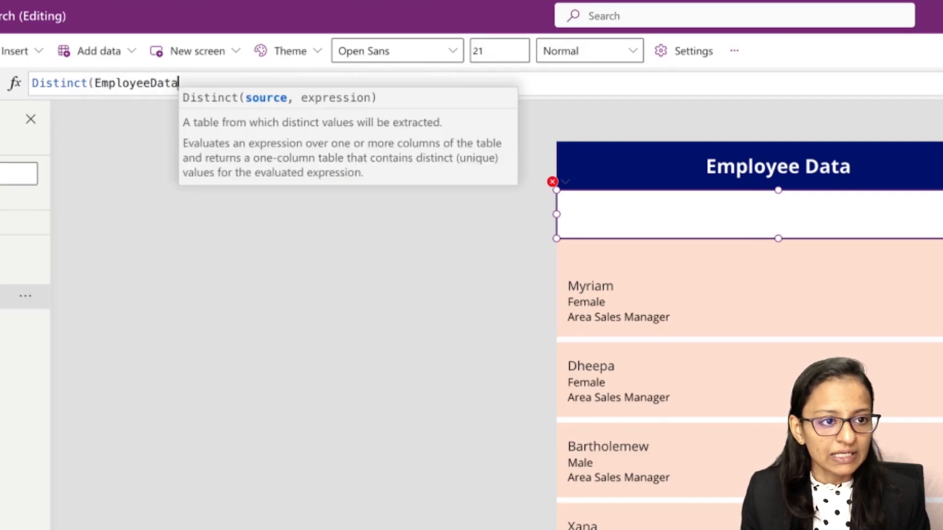
type(",")
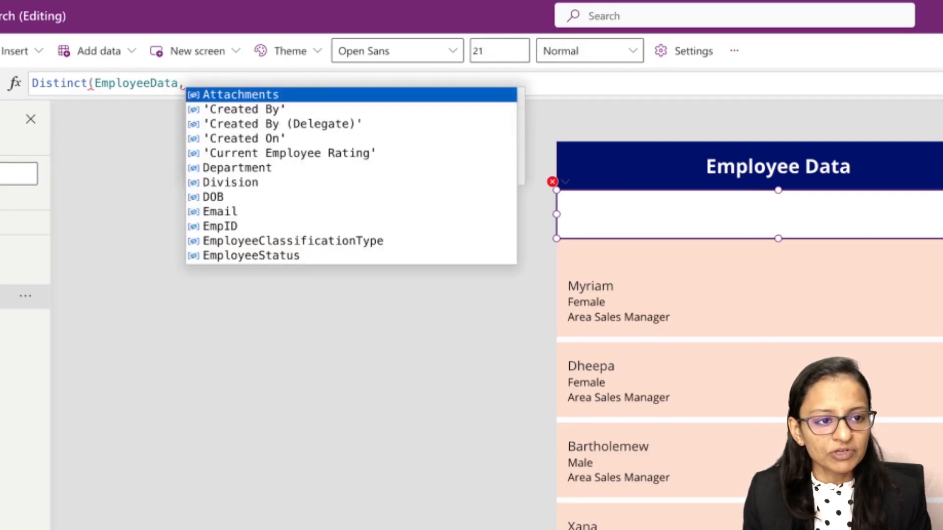
key("Down")
key("Down")
key("Down")
key("Down")
type("gen")
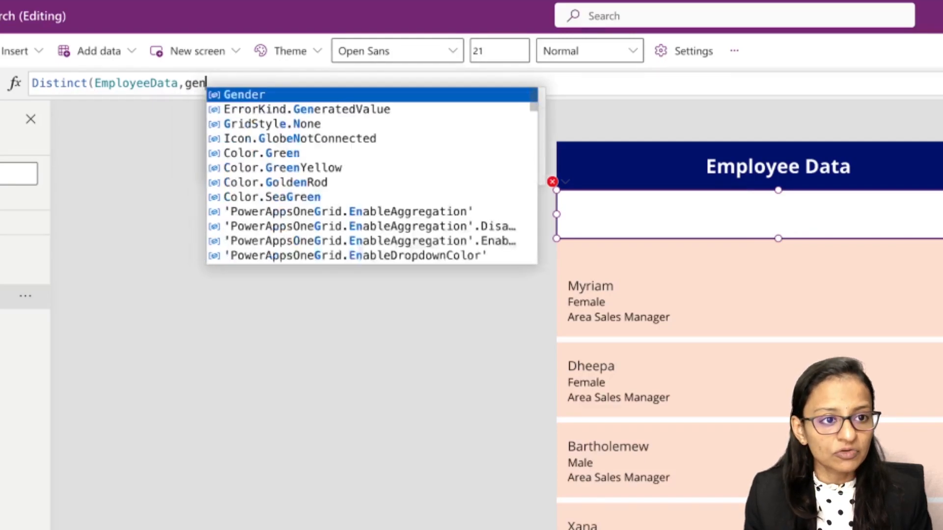
key("Tab")
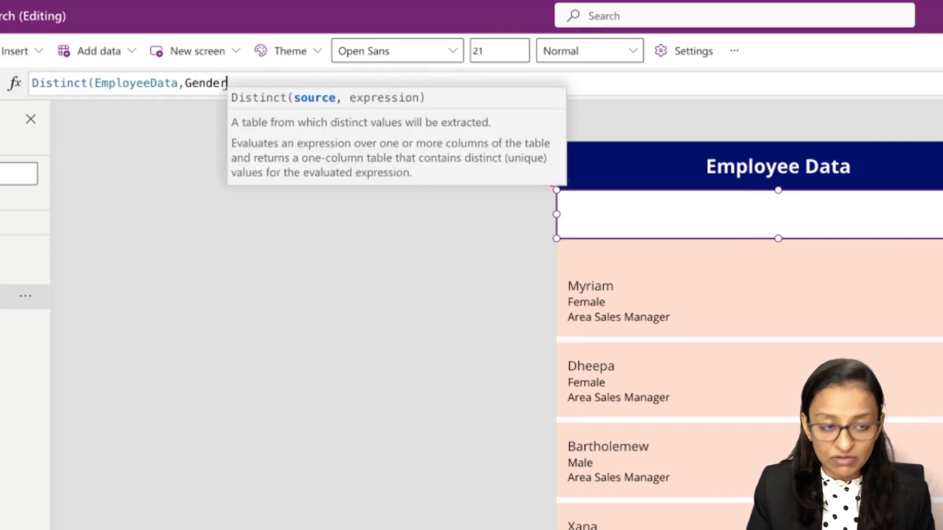
type(")")
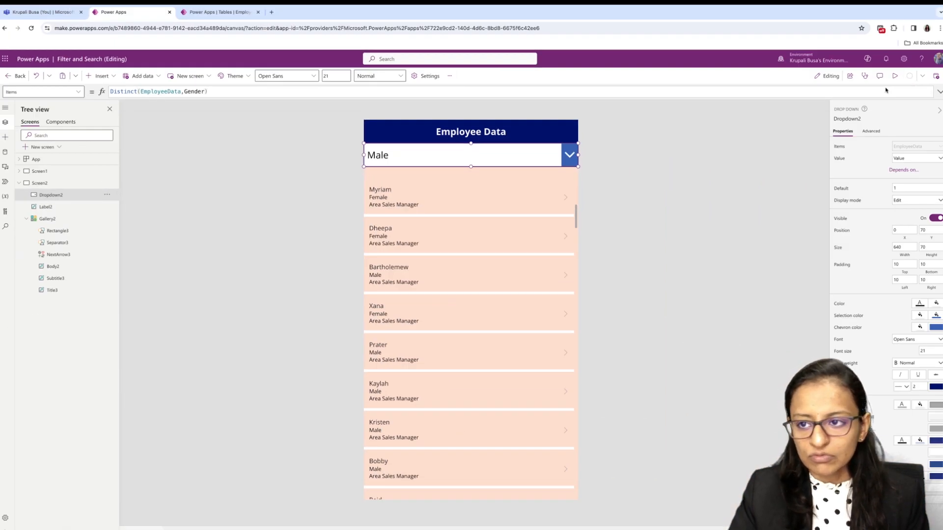
- Preview the app, open the gender drop-down to check its distinct options, and exit the preview
left_click(895, 76)
left_click(582, 129)
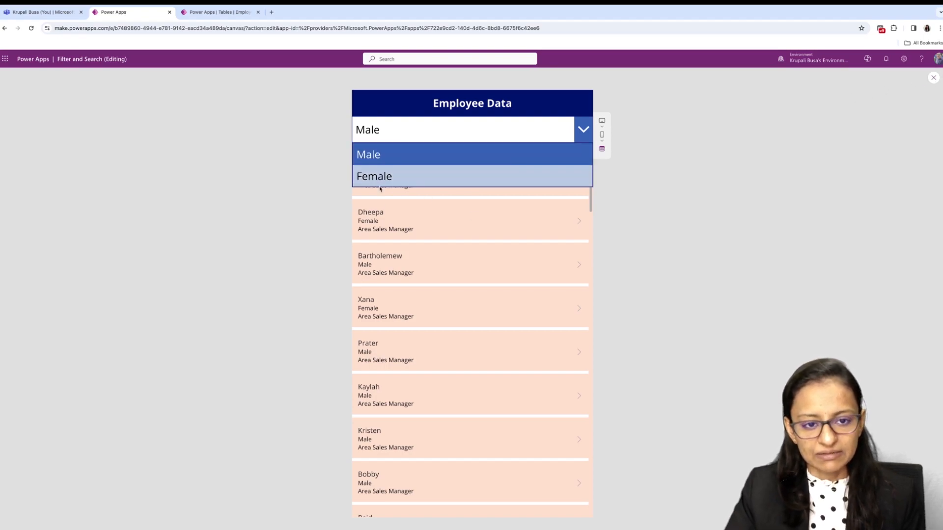
left_click(935, 76)
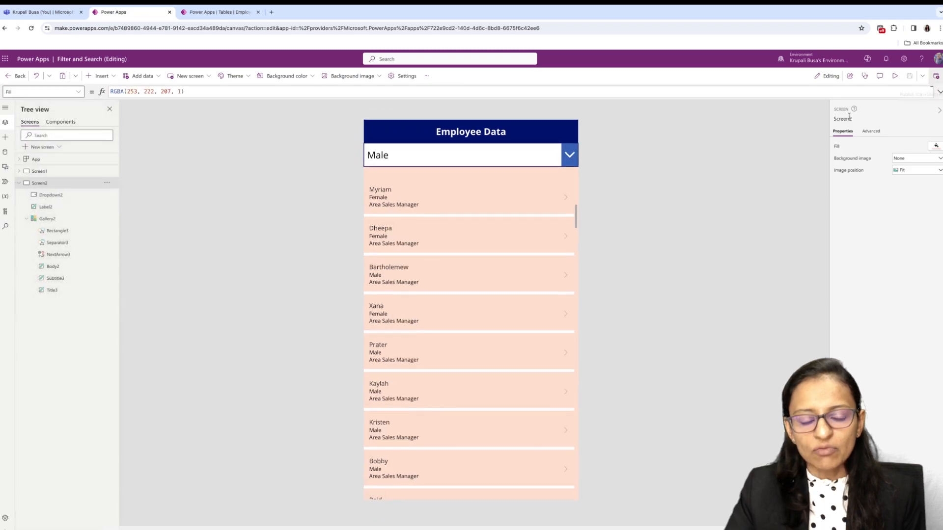
- Clear the existing EmployeeData reference from the employee gallery's Items formula and dismiss the data source picker
left_click(513, 239)
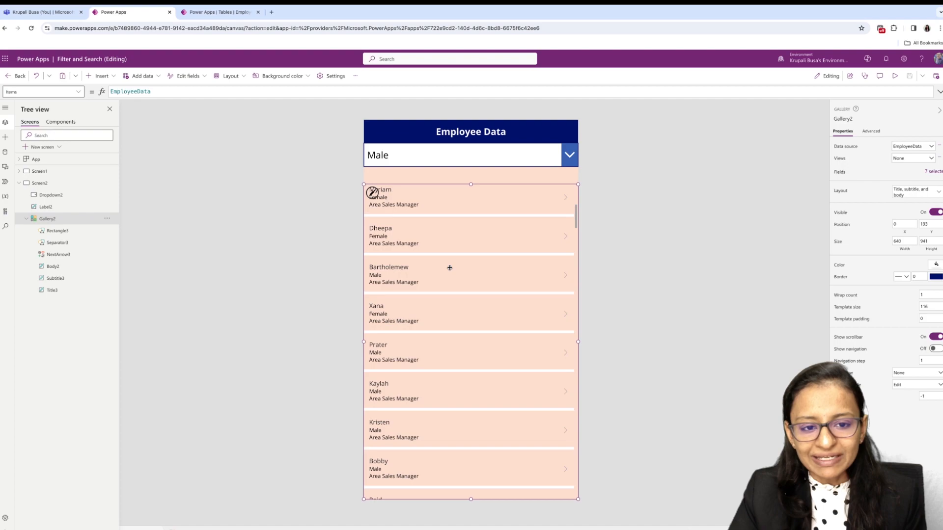
left_click(30, 94)
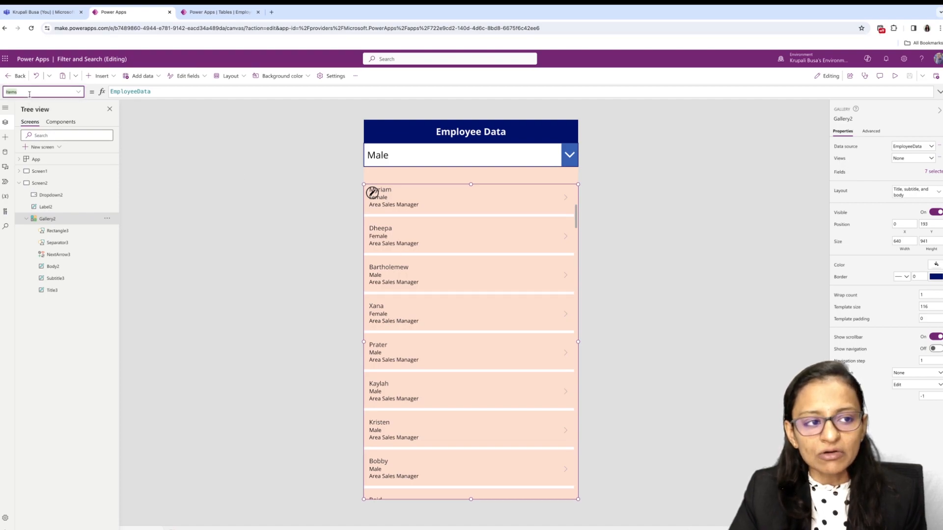
double_click(160, 93)
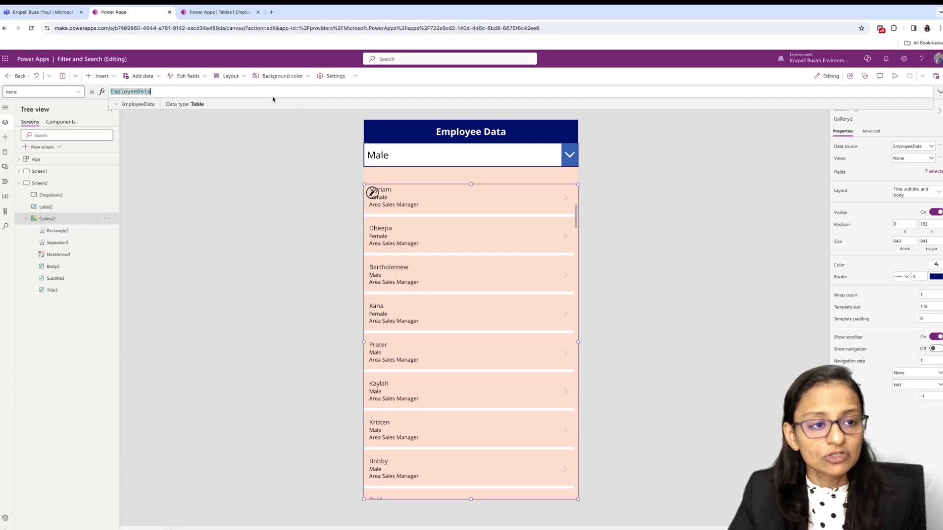
key("BackSpace")
type("file")
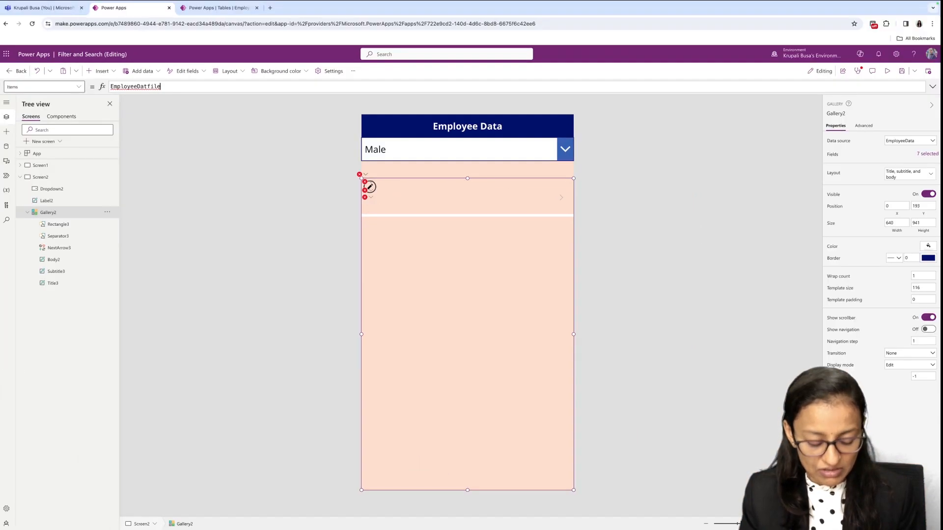
key("super+a")
key("BackSpace")
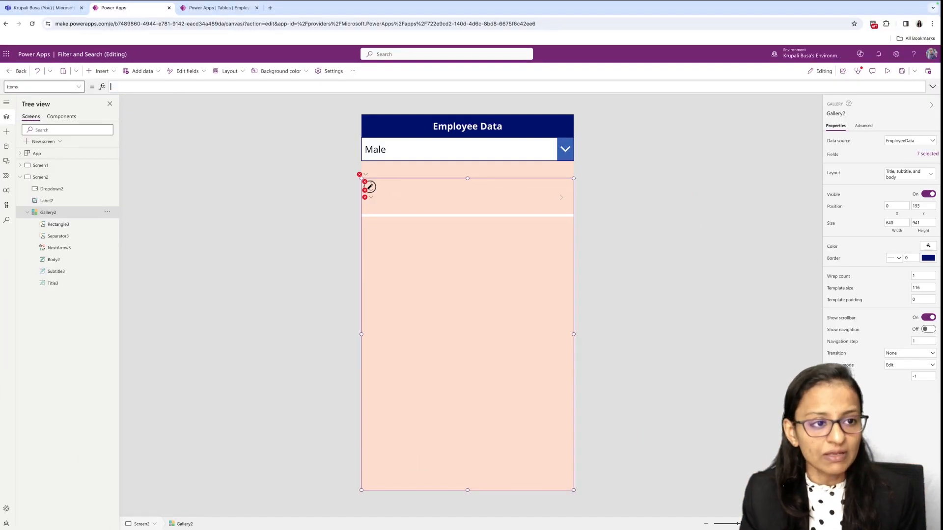
type("file")
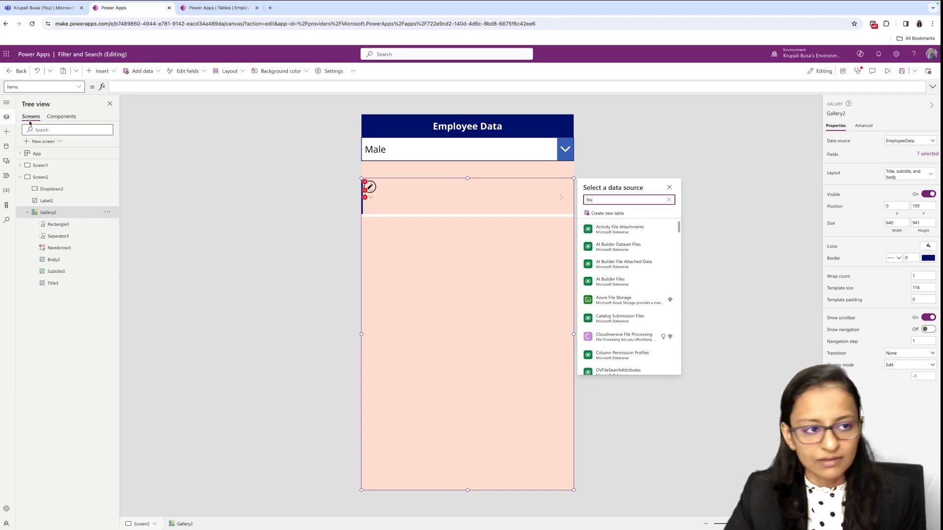
left_click(670, 187)
- Begin the gallery's Items formula with a Filter function that uses EmployeeData as its source
left_click(142, 88)
type("file")
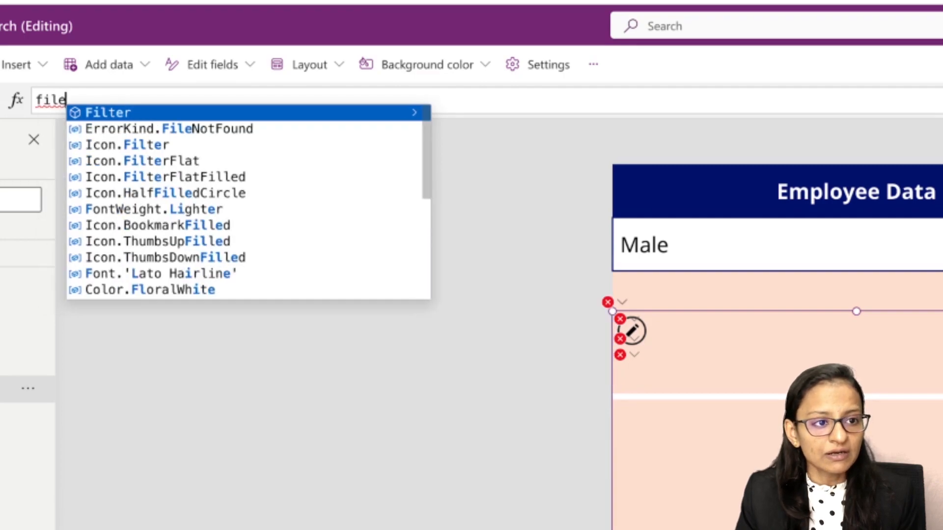
key("Tab")
type("(")
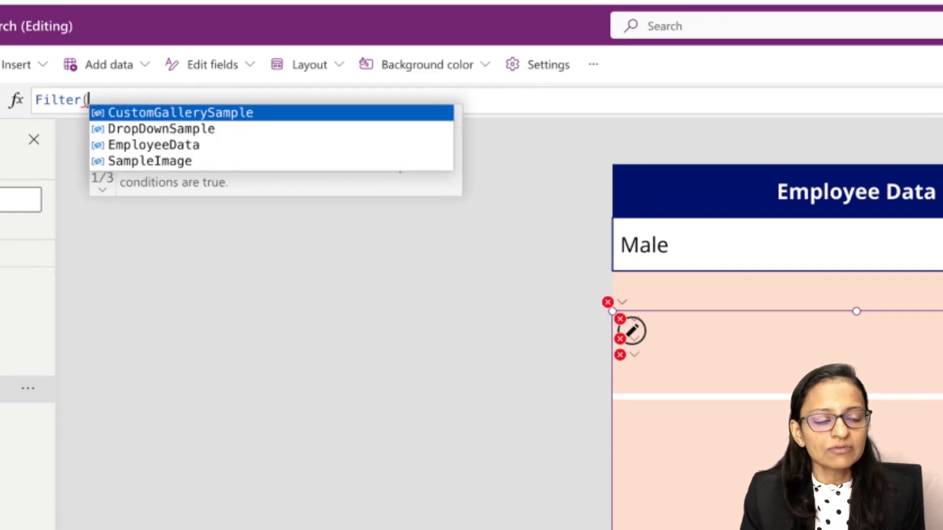
key("Down")
key("Down")
key("Tab")
type(",")
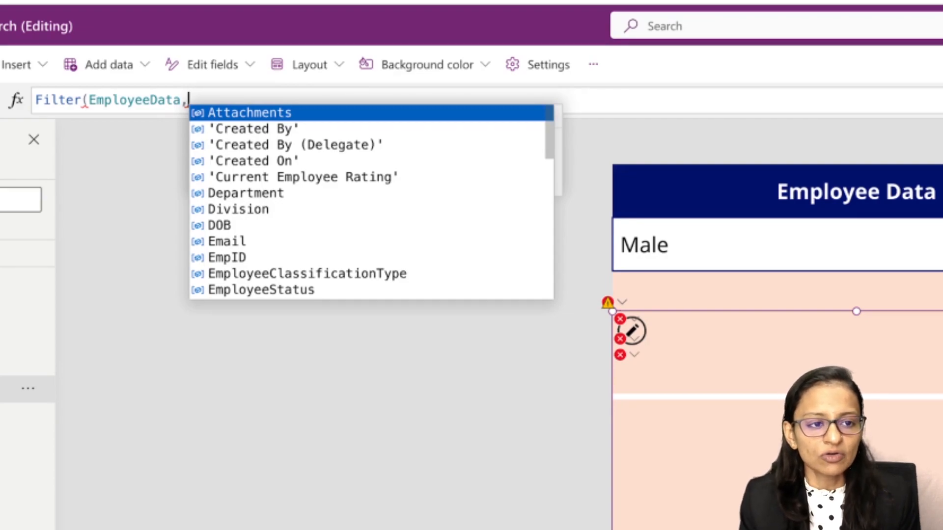
- Add the Gender column and an equals sign as the Filter function's condition
key("Down")
key("Down")
key("Down")
key("Down")
key("Down")
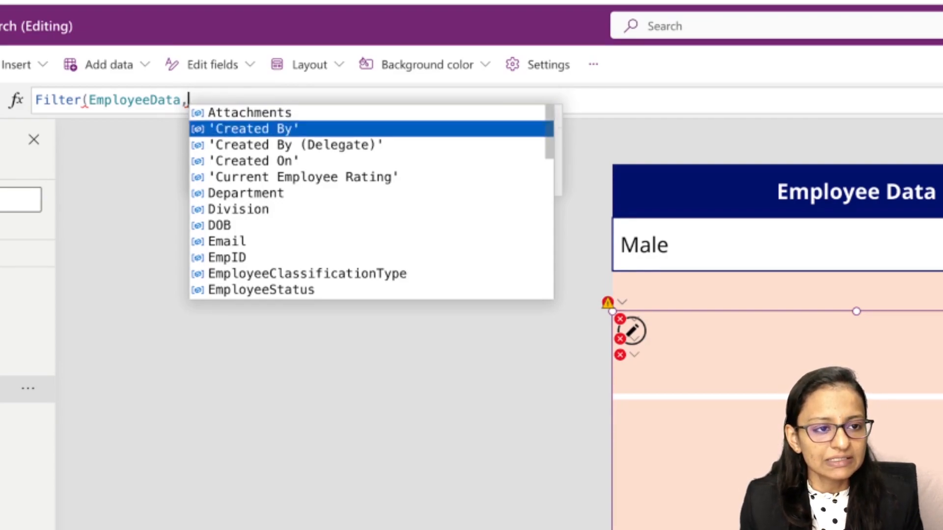
key("Up")
key("Up")
type("gen")
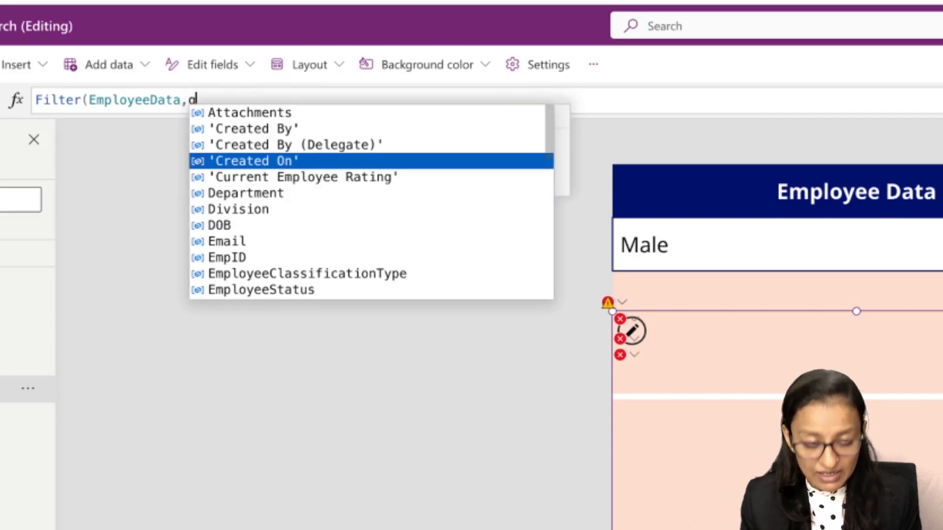
key("Tab")
type("=")
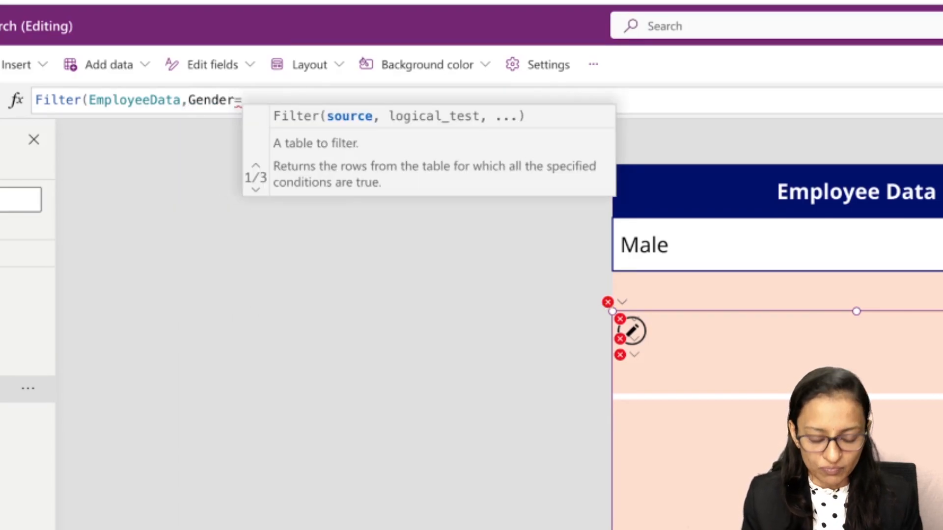
type("dro")
- Complete the gallery's Filter condition by comparing Gender with Dropdown2.SelectedText.Value and close the formula
key("Down")
key("Down")
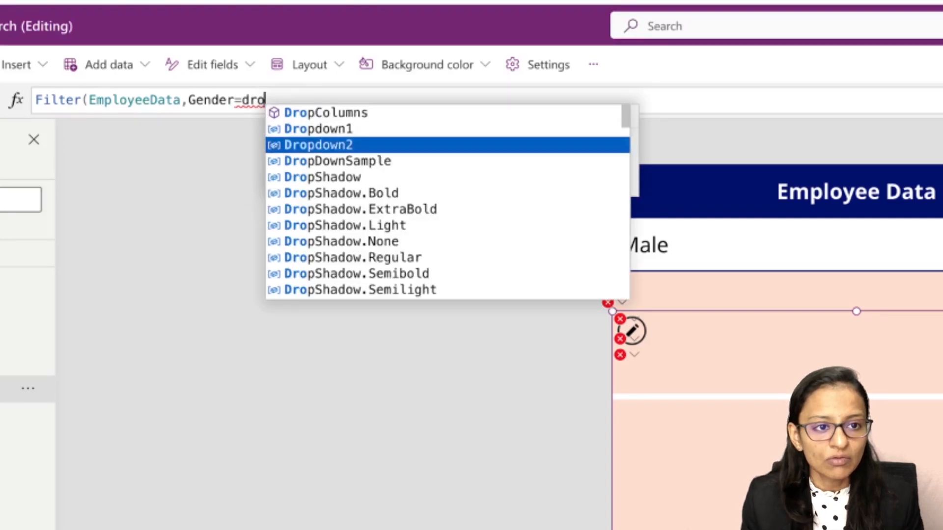
key("Tab")
type(".")
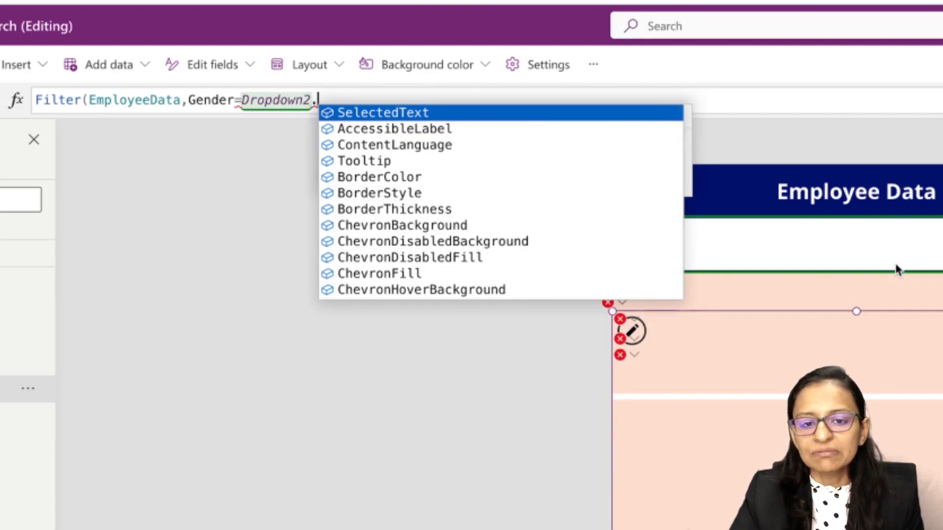
key("Tab")
type(".")
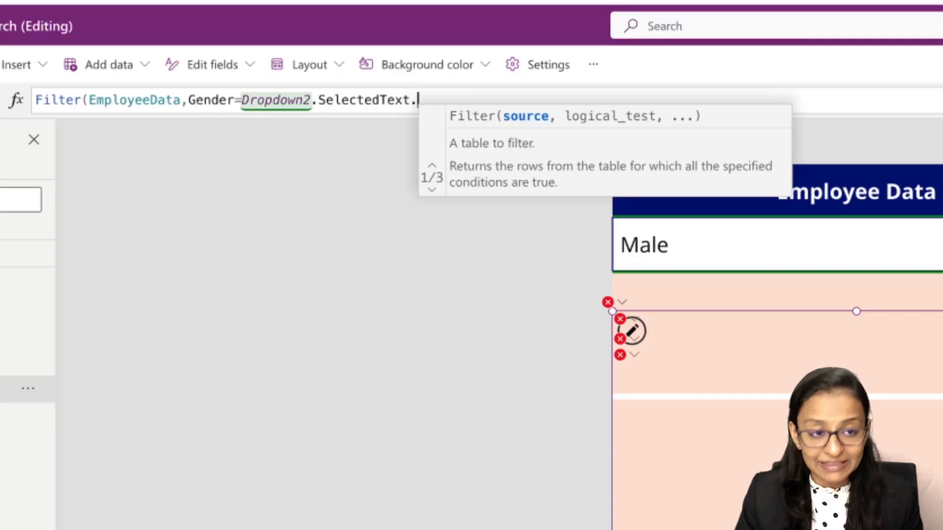
key("Tab")
type(")")
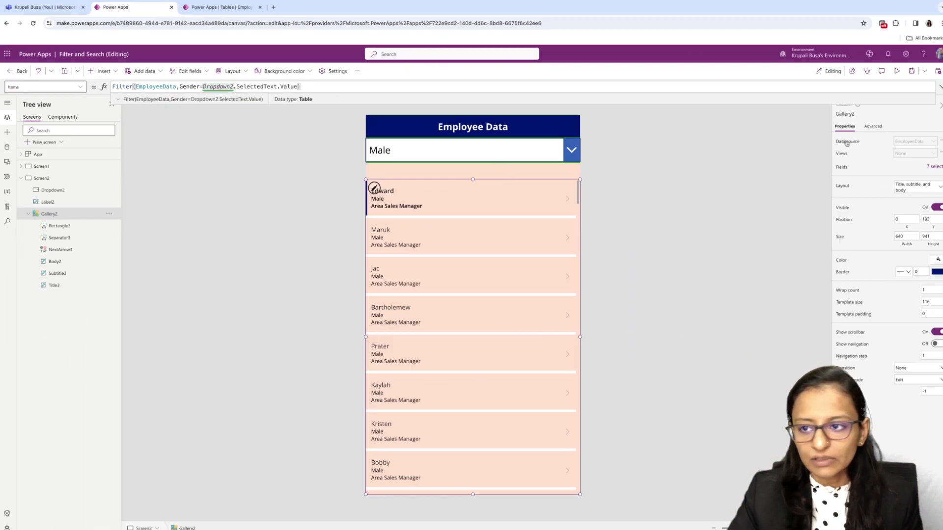
- Save the app and preview the employee gallery with the gender drop-down set to Female
left_click(912, 72)
left_click(898, 72)
scroll(511, 226, "down", 2)
scroll(551, 183, "up", 2)
left_click(591, 133)
left_click(461, 172)
scroll(479, 275, "down", 10)
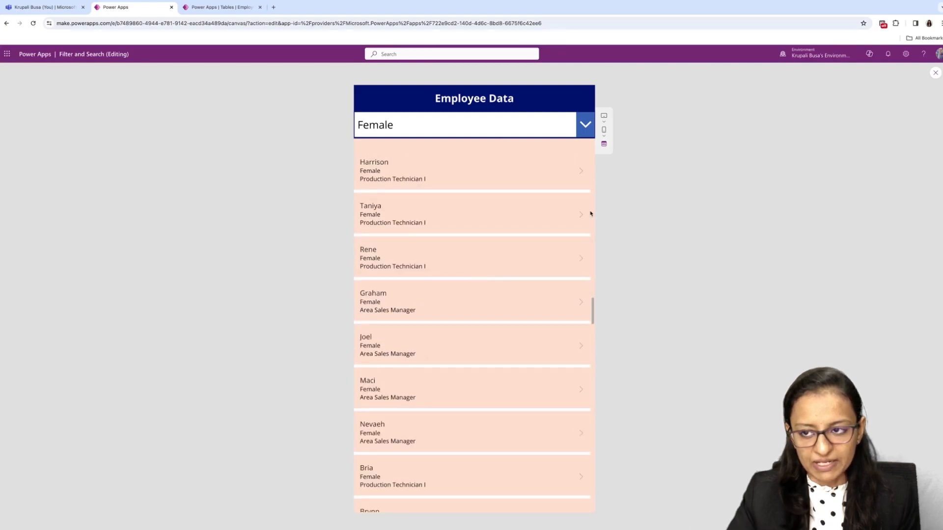
- Switch the previewed gender drop-down to Male, check the filtered employees, and exit the preview
left_click(587, 129)
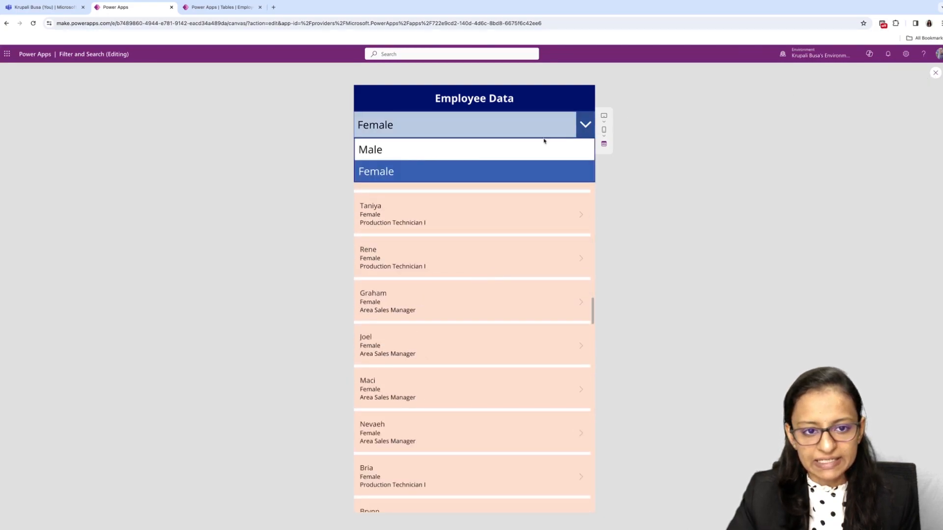
left_click(459, 150)
scroll(476, 209, "up", 10)
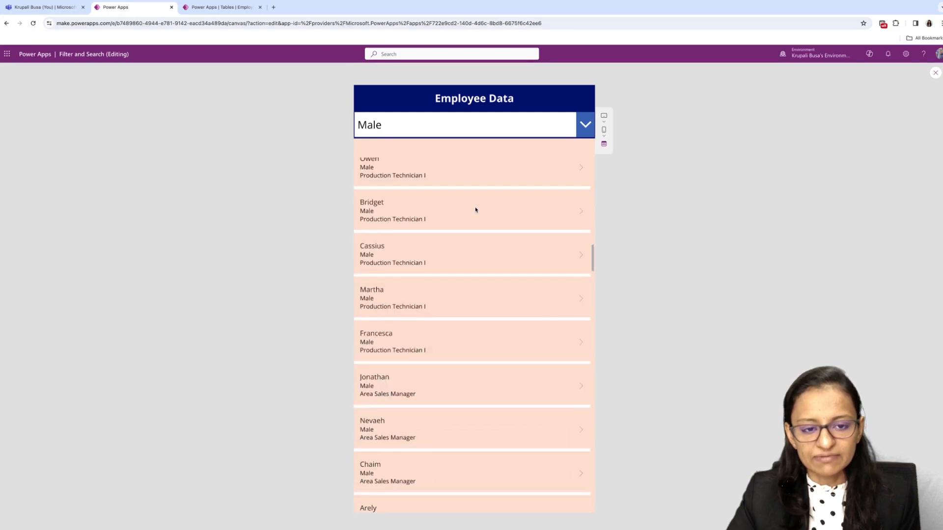
left_click(936, 73)
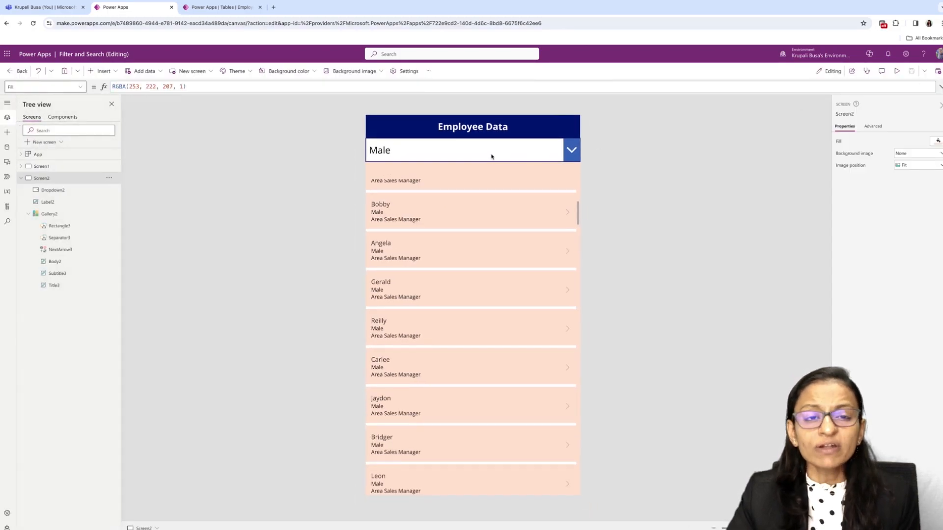
- Review the Items formulas of the gender drop-down and the gallery, highlighting the Gender condition inside the Filter function
left_click(491, 156)
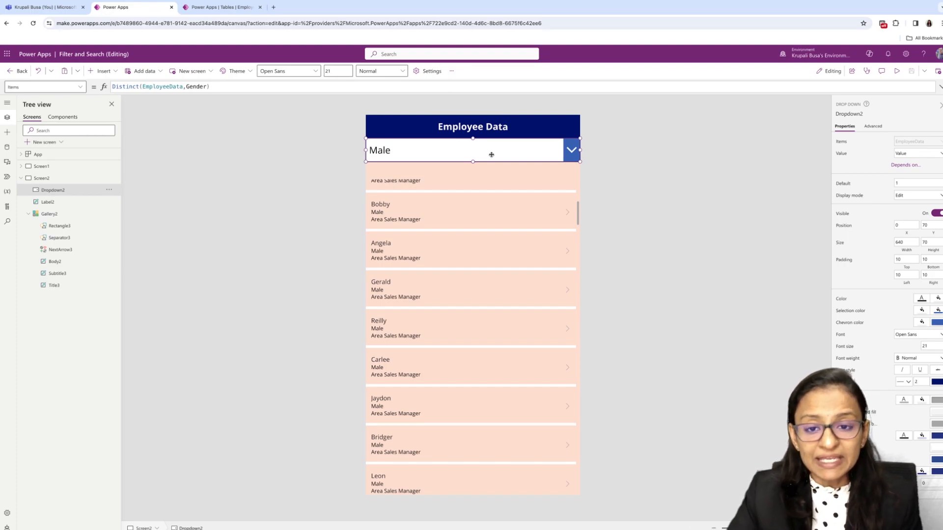
left_click(478, 218)
left_click(520, 352)
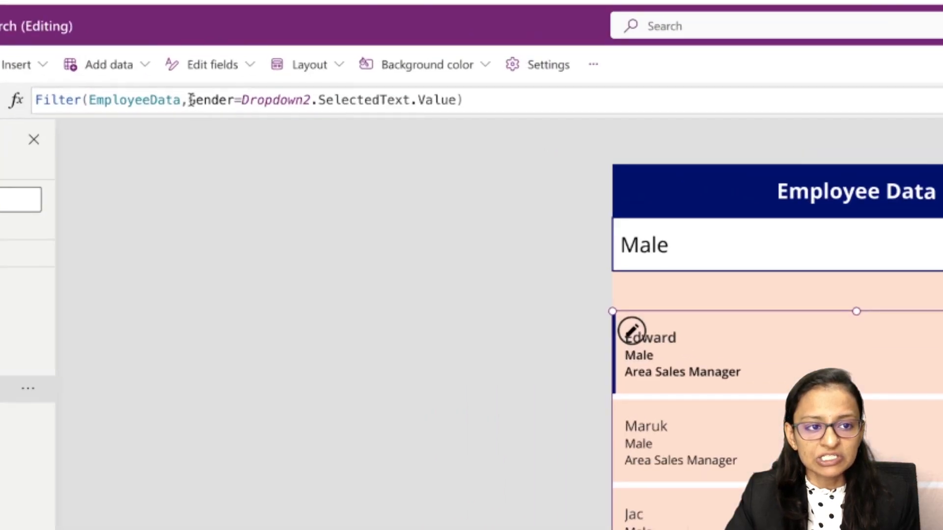
left_click_drag(190, 99, 457, 100)
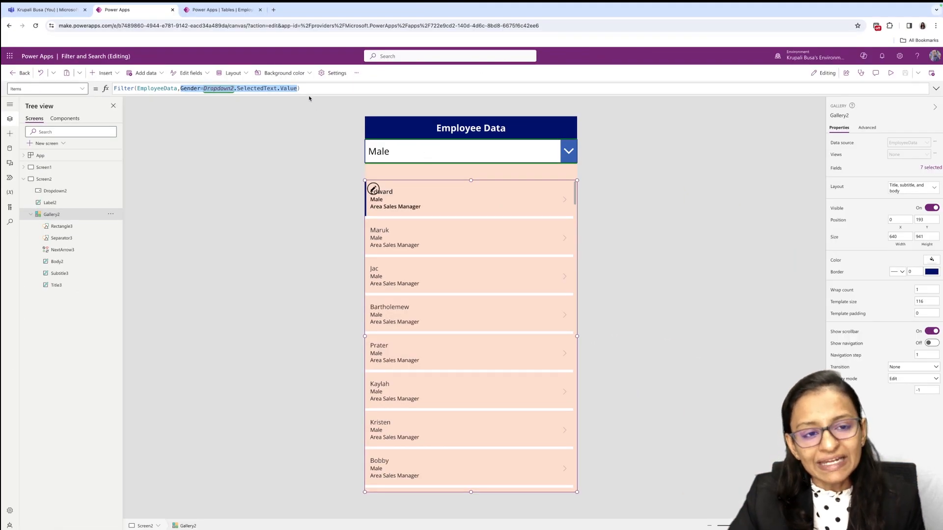
left_click(340, 249)
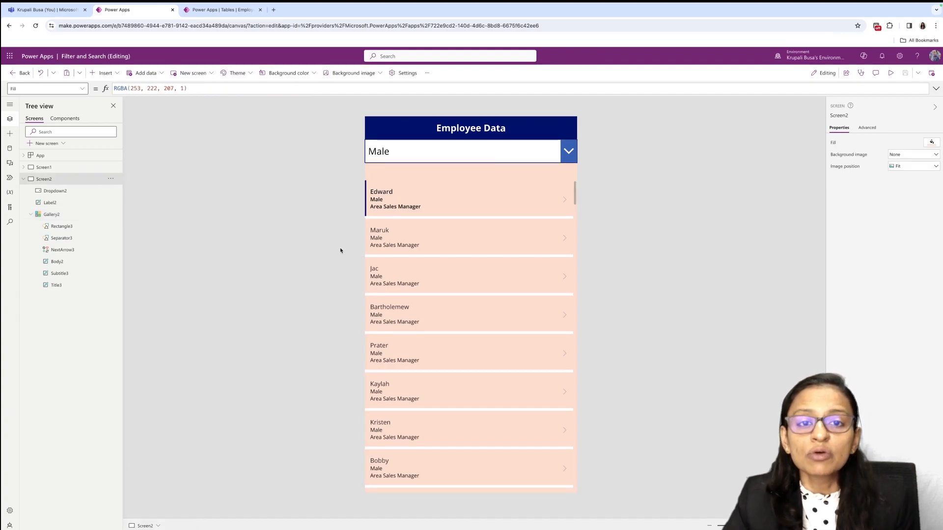
left_click(476, 230)
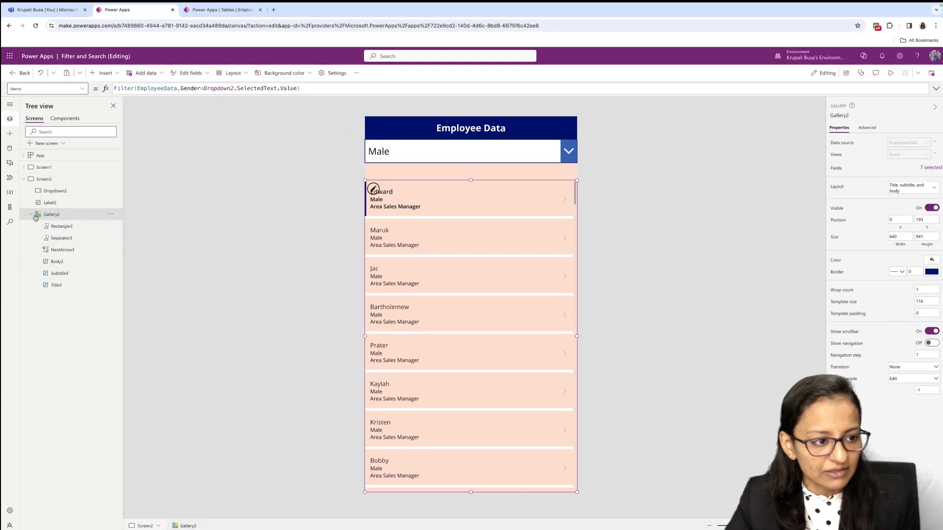
- Duplicate Screen2 together with its drop-down, label and gallery
left_click(34, 180)
left_click(111, 179)
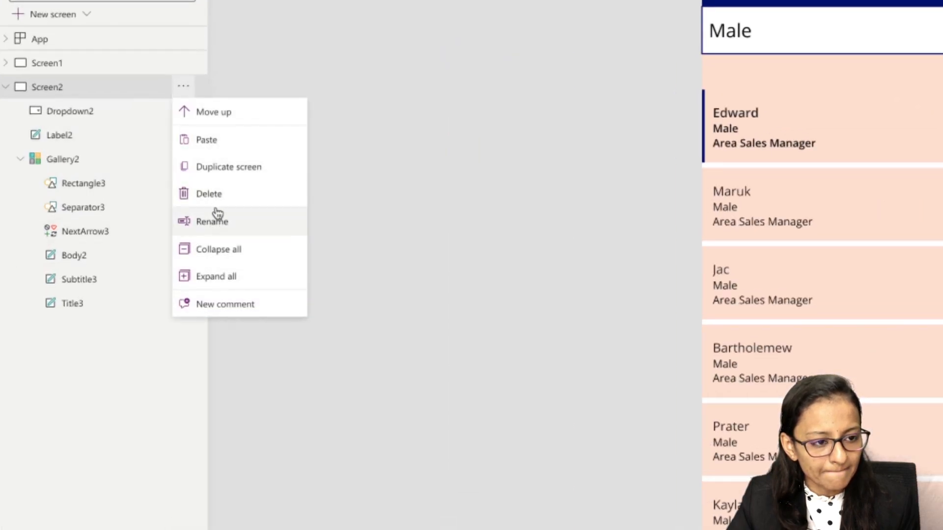
left_click(221, 170)
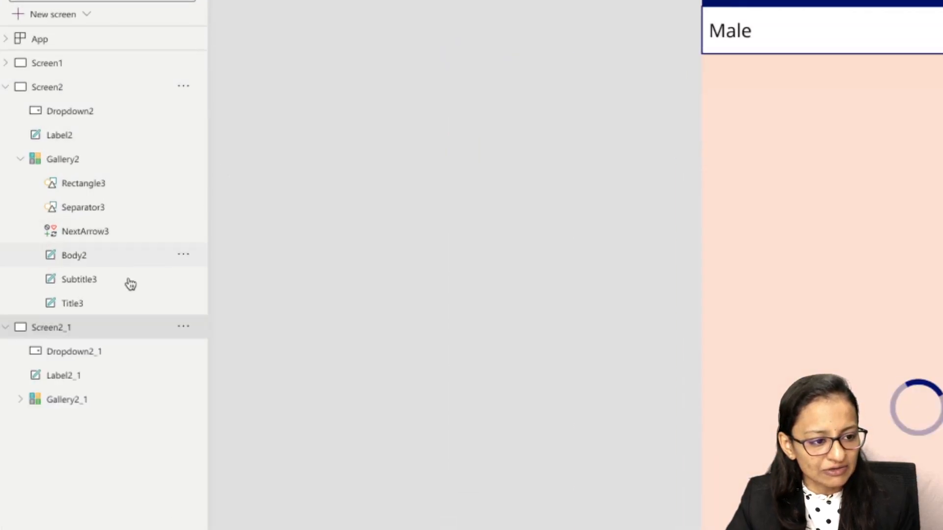
- Rename the gender drop-down on the duplicated screen as drop_lookup
left_click(549, 111)
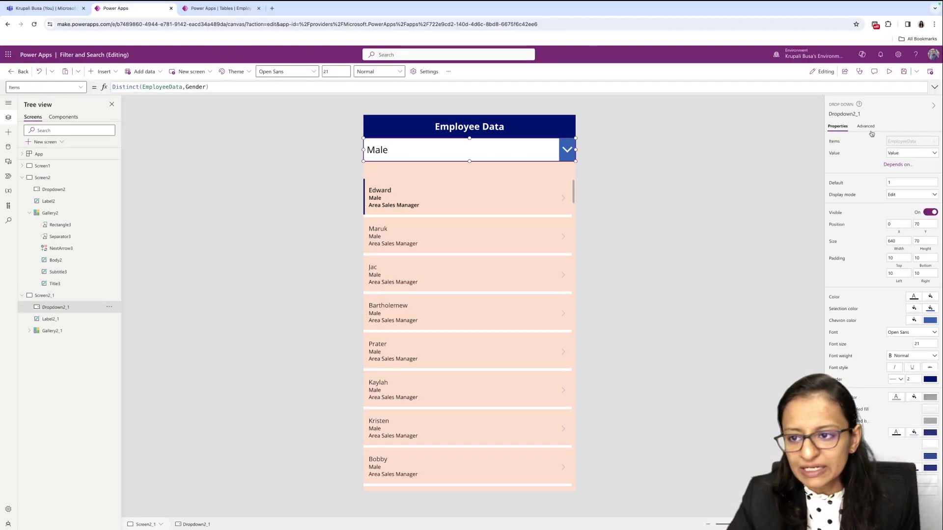
left_click(853, 110)
key("BackSpace")
type("drop_")
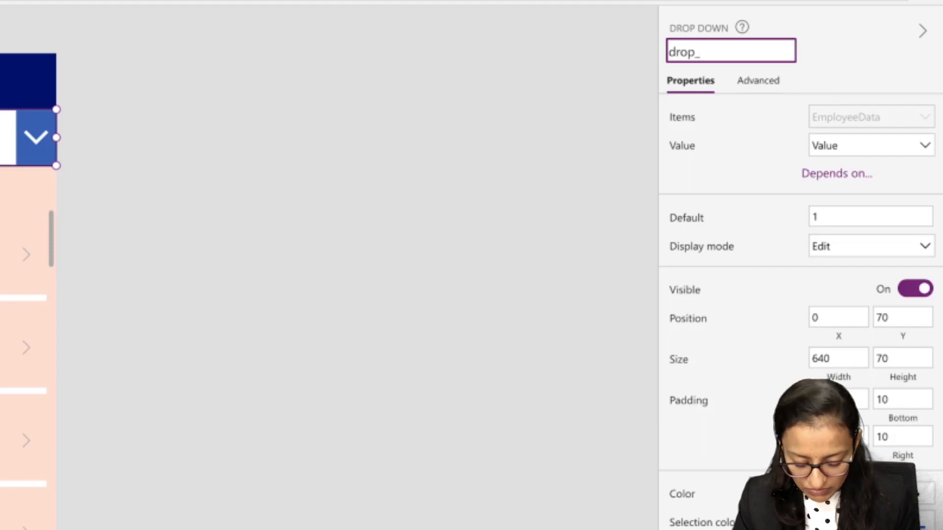
type("looku")
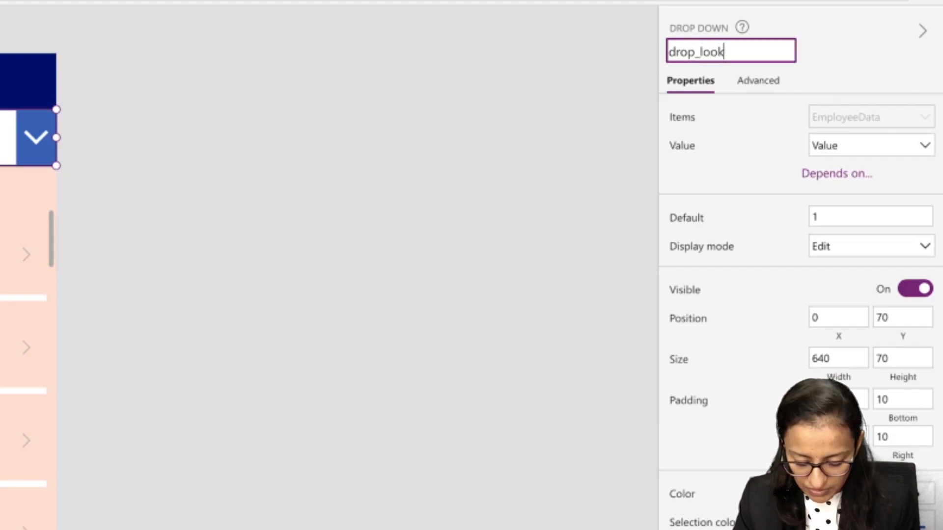
type("p")
key("Return")
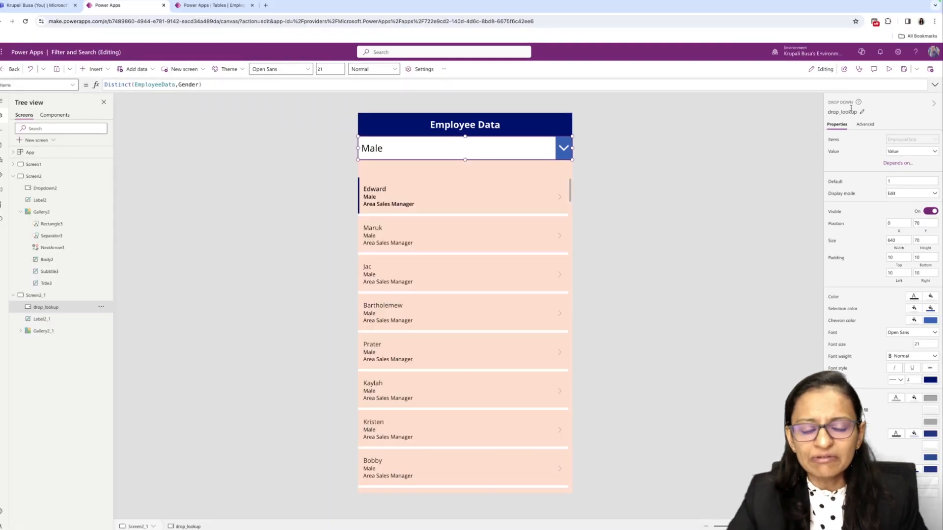
- Replace the Filter formula in the duplicated screen's gallery Items with the start of a LookUp on EmployeeData
left_click(471, 225)
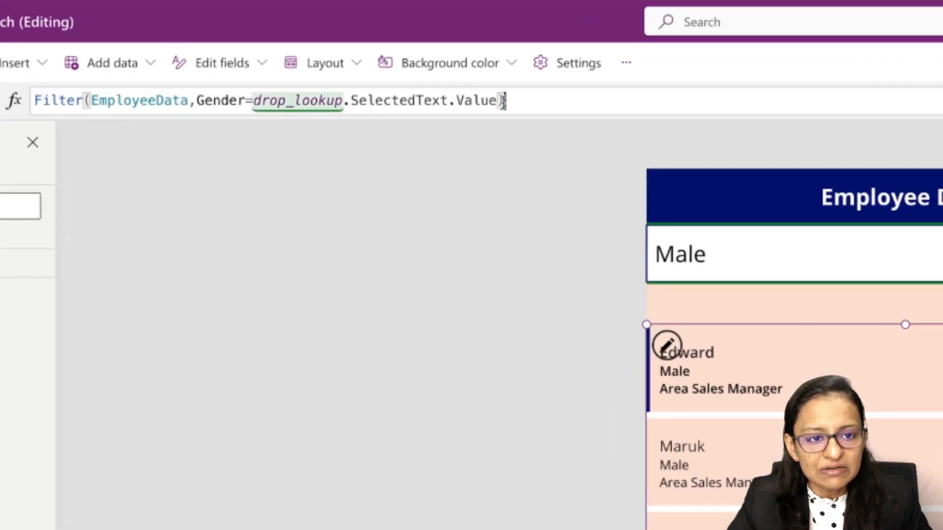
left_click_drag(301, 86, 103, 83)
key("BackSpace")
type("LookUp")
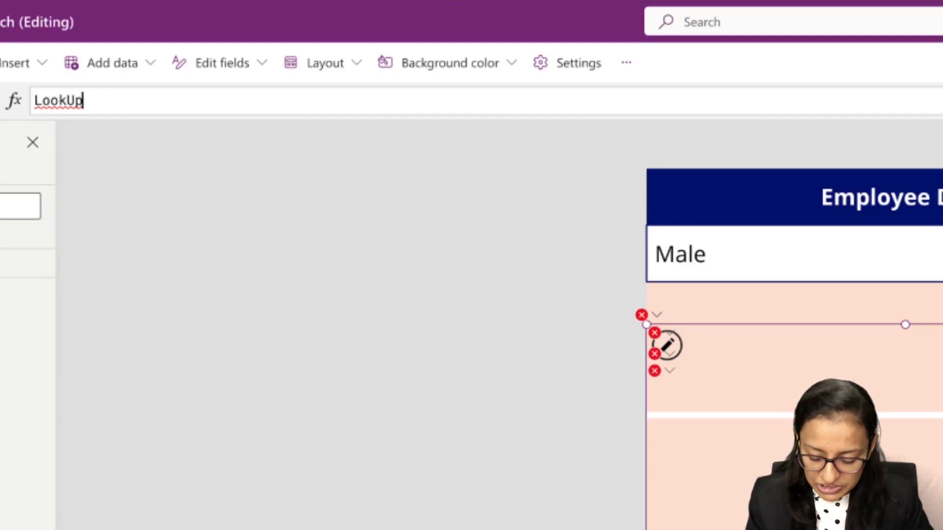
type("(")
key("Up")
key("Down")
key("Down")
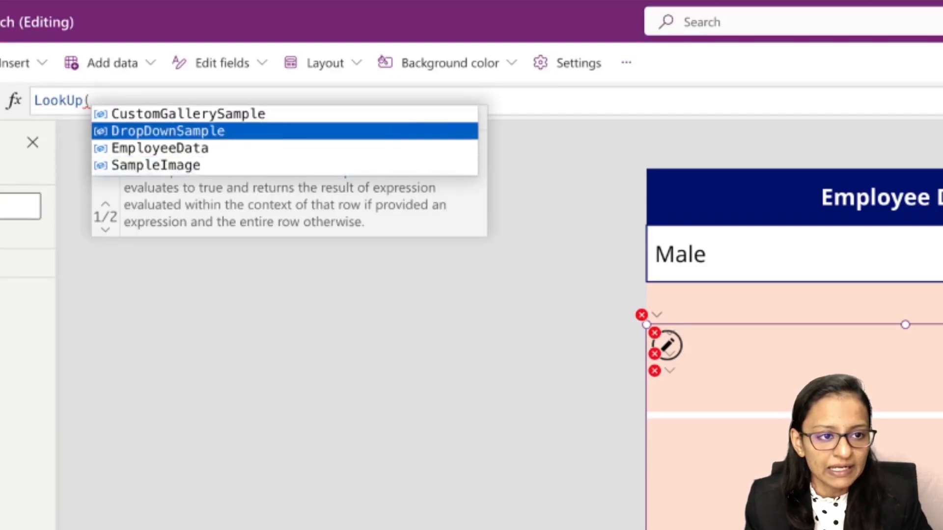
key("Down")
key("Tab")
type(",")
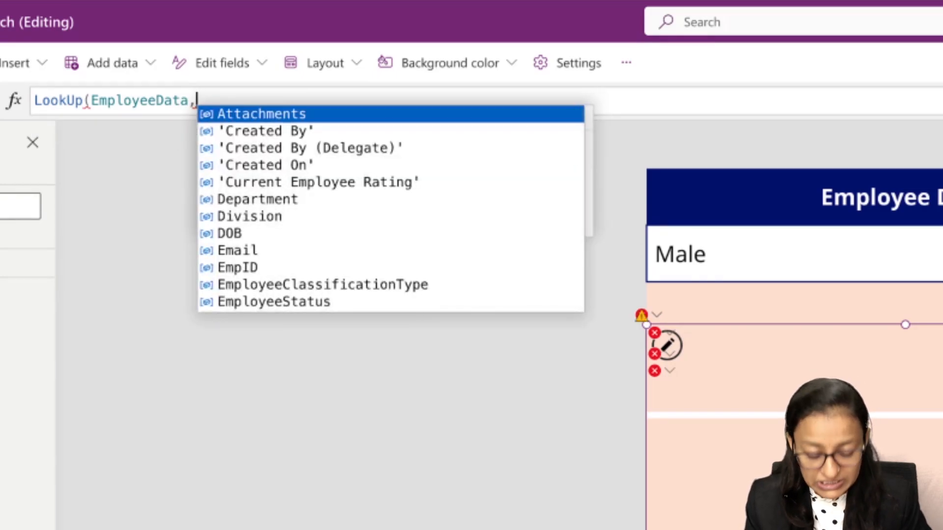
type("ge")
- Complete the gallery's LookUp formula with the condition Gender=drop_lookup.SelectedText.Value
key("Tab")
type("=")
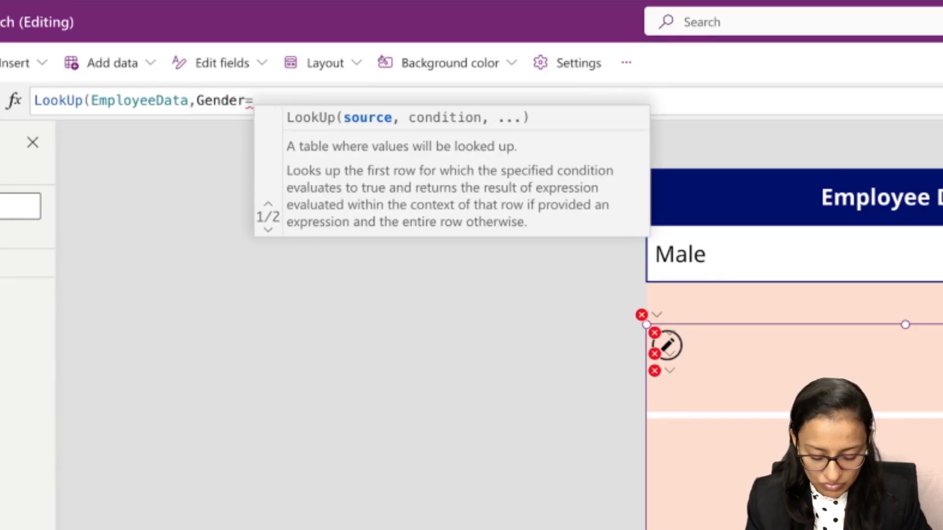
type("dro")
key("Tab")
type(".")
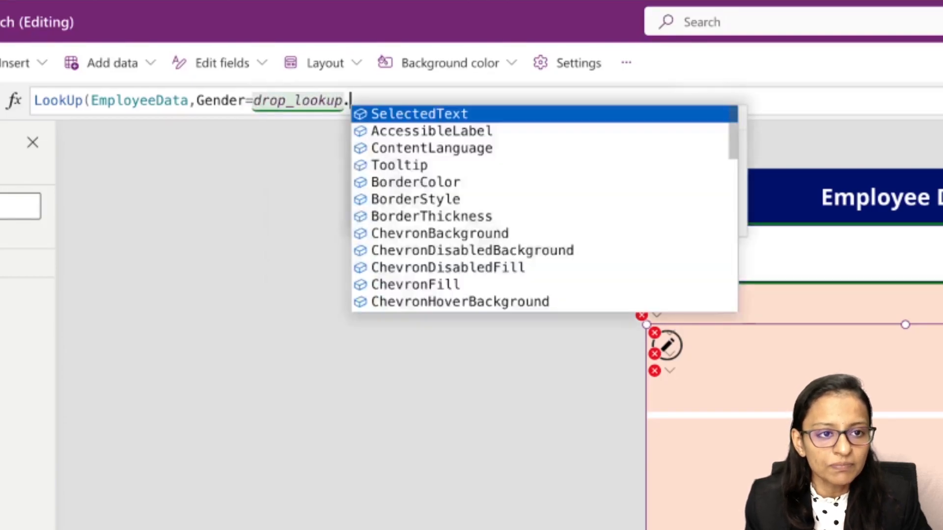
key("Tab")
type(".")
key("Tab")
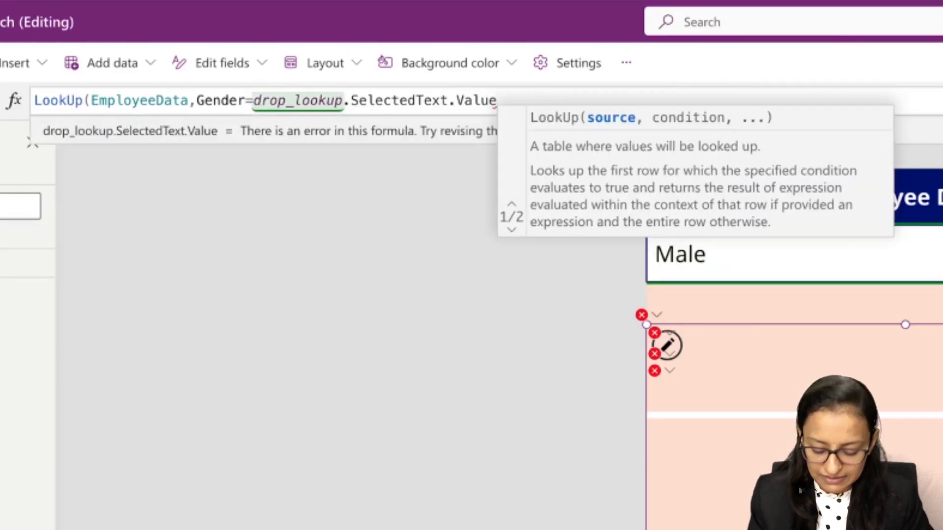
type(")")
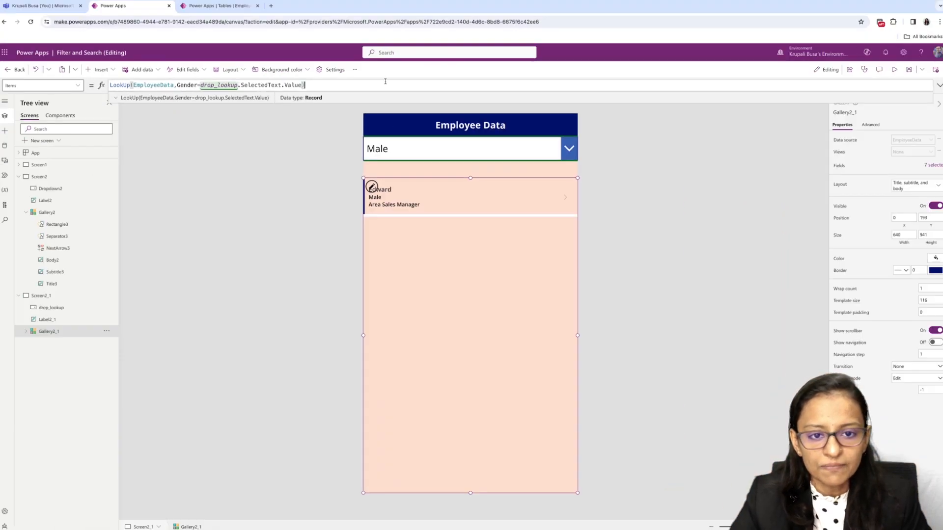
- Preview the LookUp screen with the gender drop-down set to Female and back to Male, and exit the preview
left_click(894, 69)
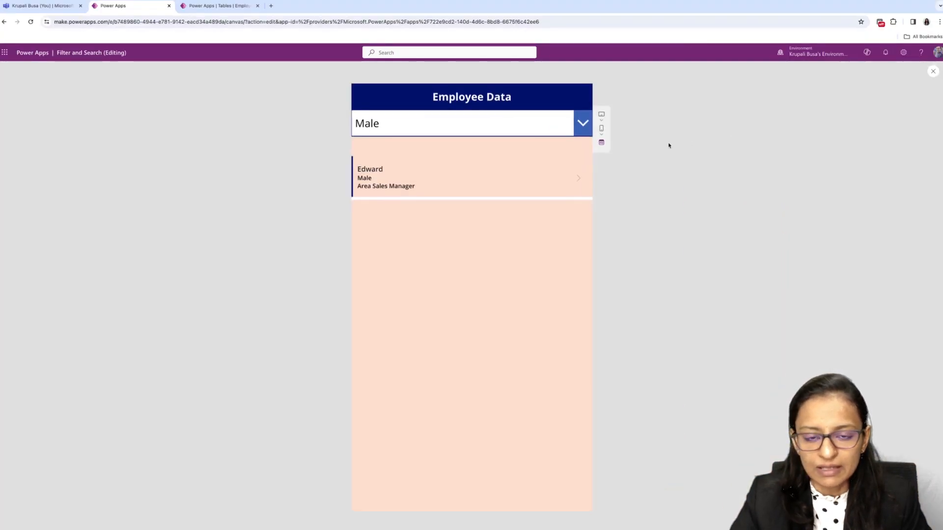
left_click(583, 123)
left_click(416, 172)
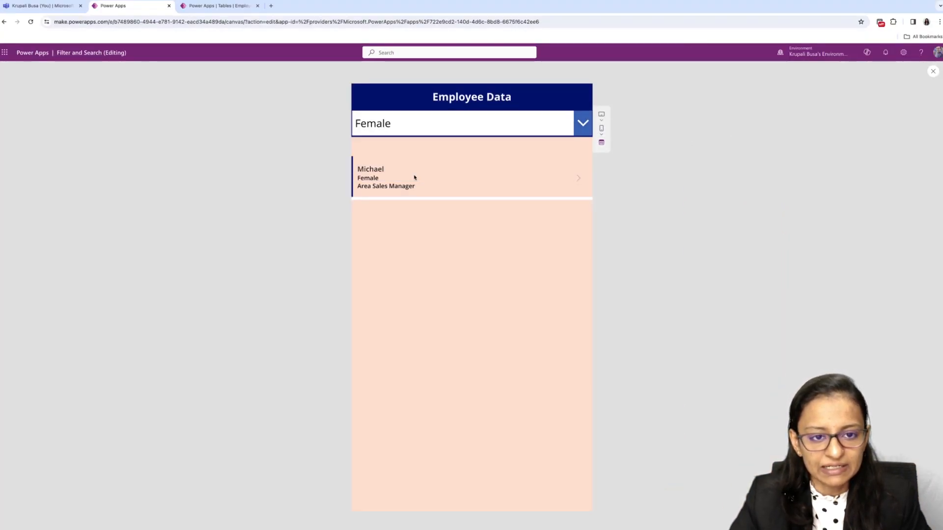
left_click(582, 128)
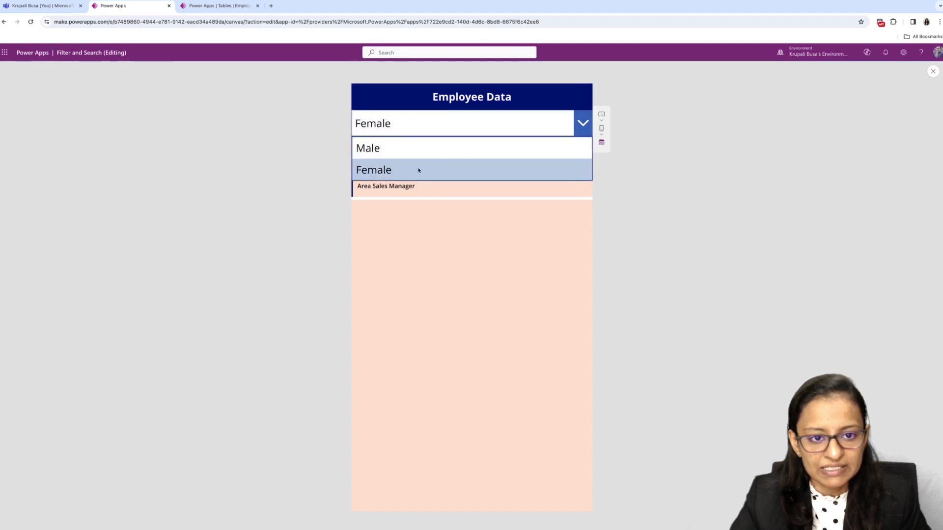
left_click(393, 149)
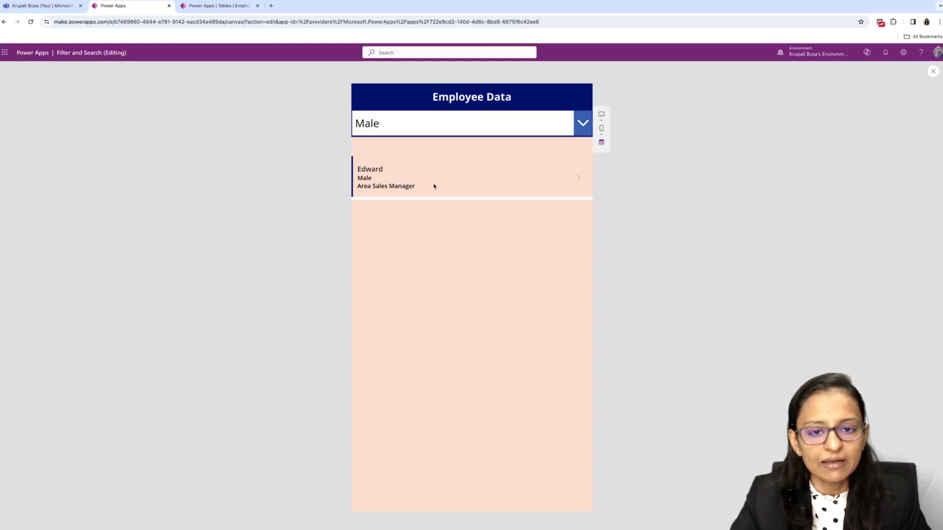
left_click(933, 71)
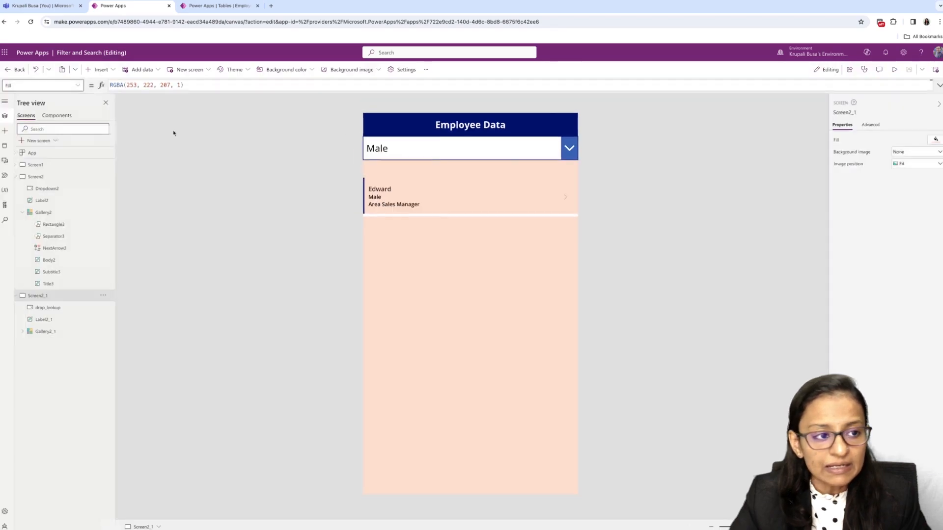
- Preview Screen2 with its gender drop-down set to Female to check the Filter gallery, and exit the preview
left_click(39, 177)
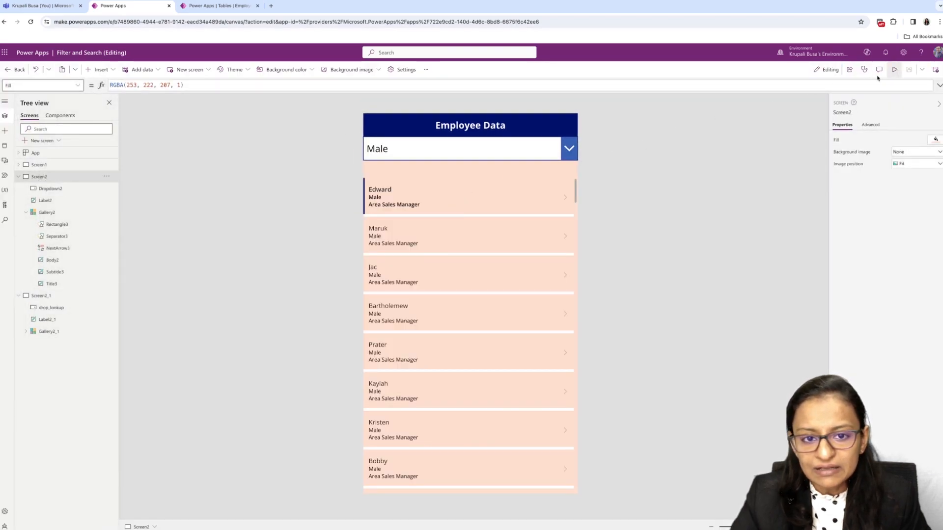
left_click(894, 70)
left_click(583, 123)
left_click(464, 167)
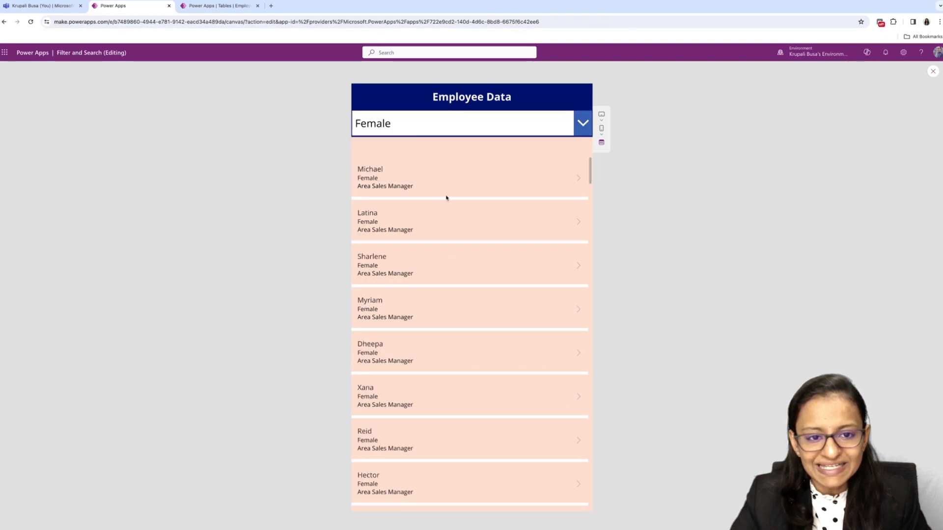
left_click(932, 72)
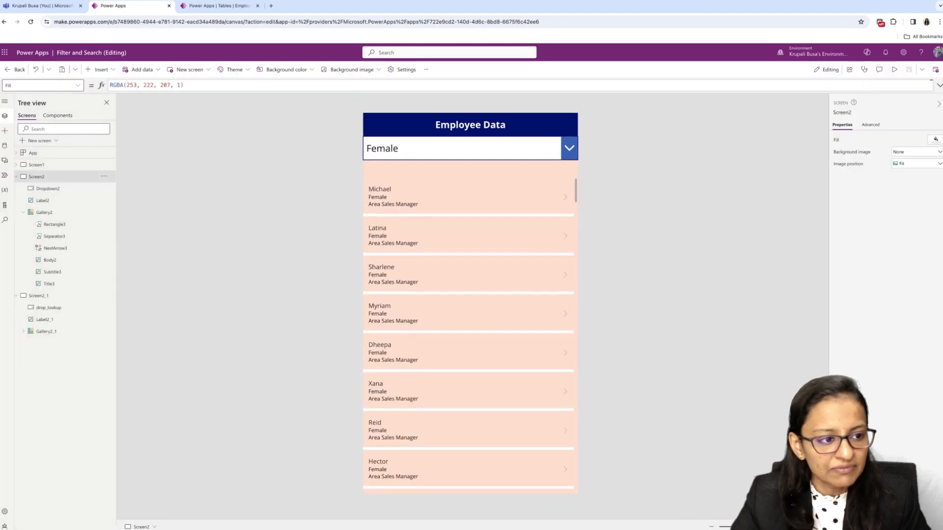
- Preview Screen2_1 with its gender drop-down set to Female to compare the LookUp gallery, and exit the preview
left_click(34, 297)
left_click(895, 69)
left_click(582, 129)
left_click(426, 168)
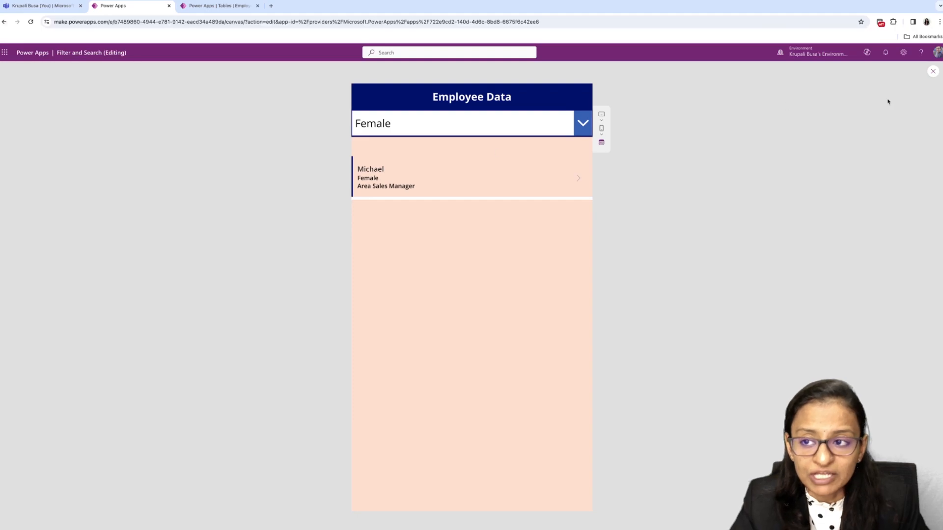
left_click(933, 71)
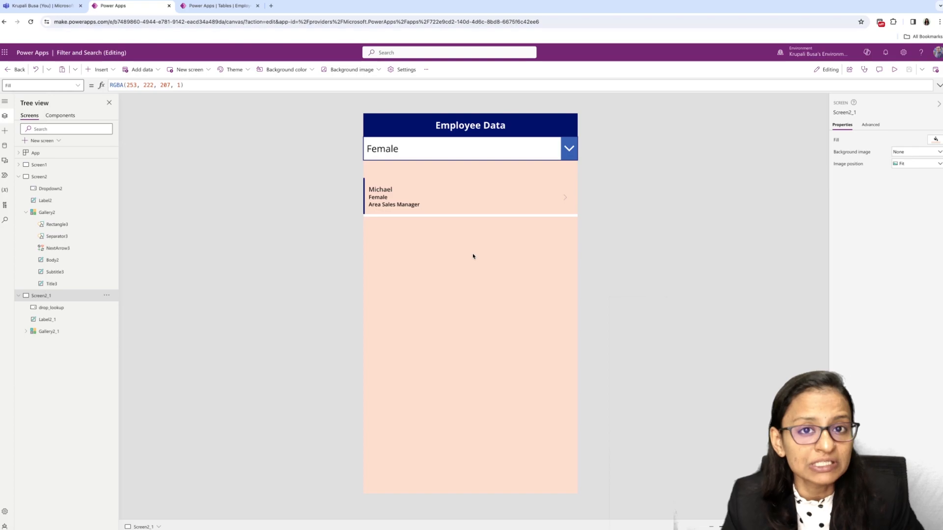
- Collapse Screen2_1 in the tree and duplicate the screen
left_click(18, 296)
left_click(107, 295)
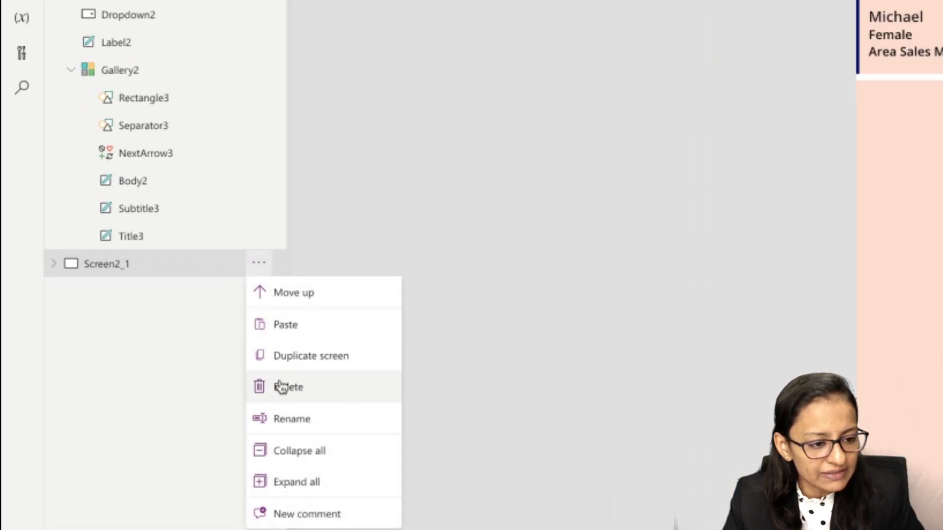
left_click(289, 367)
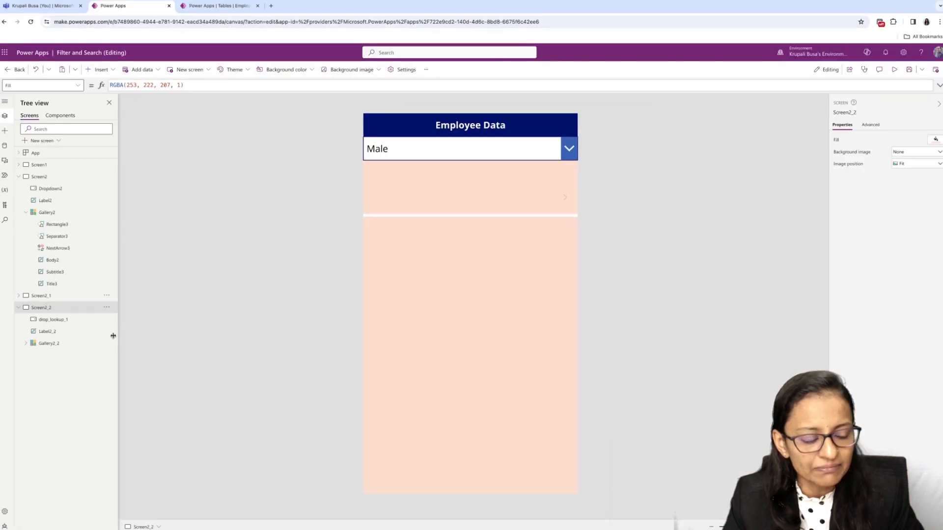
- Replace the LookUp formula in the Items of the new screen's gallery with the plain EmployeeData source
left_click(479, 283)
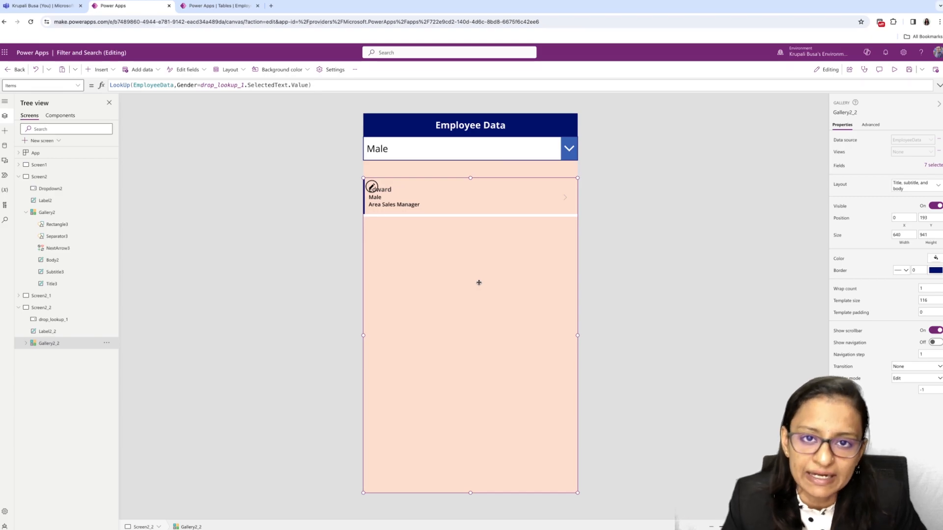
left_click(473, 157)
left_click(438, 244)
left_click_drag(316, 86, 109, 85)
key("Delete")
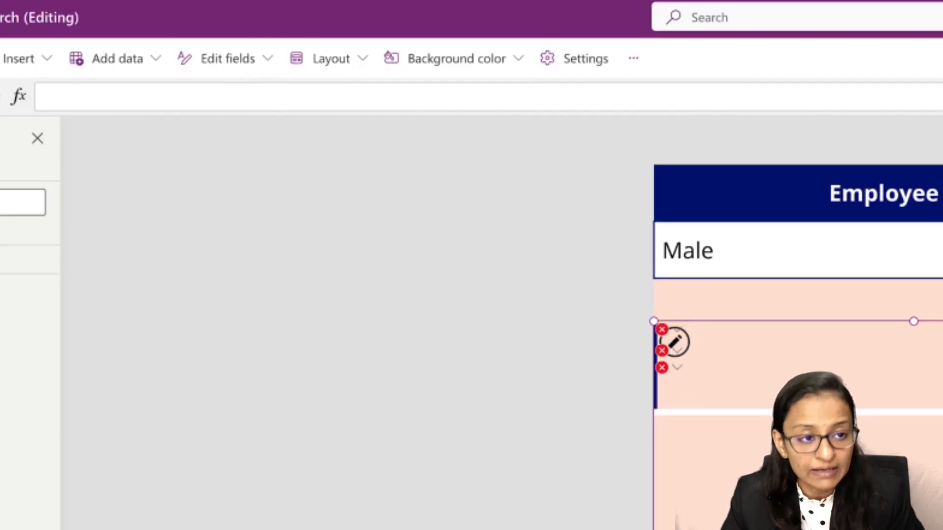
type("en")
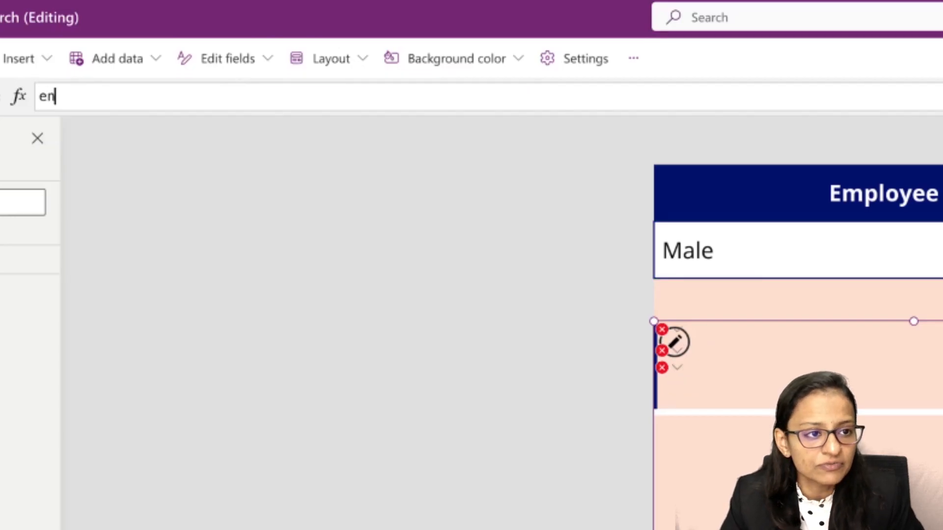
key("BackSpace")
key("BackSpace")
type("En")
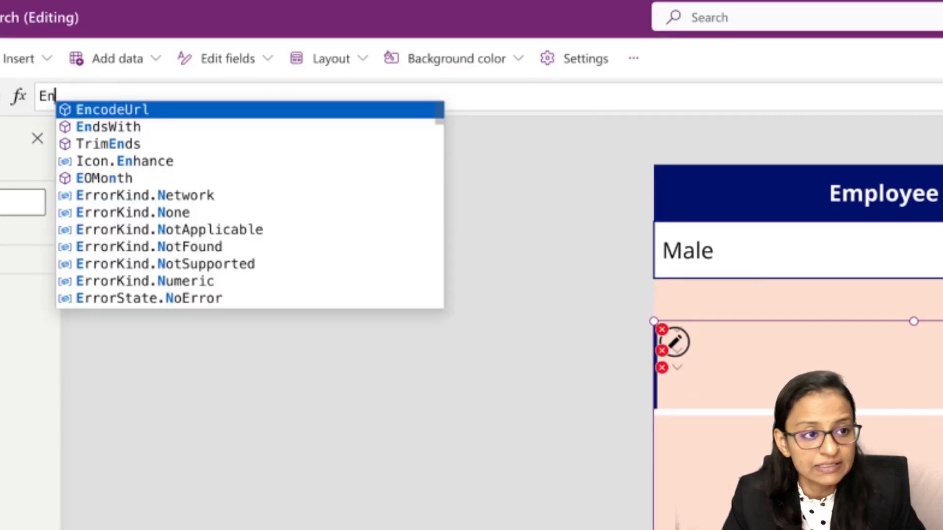
key("Down")
key("Down")
key("BackSpace")
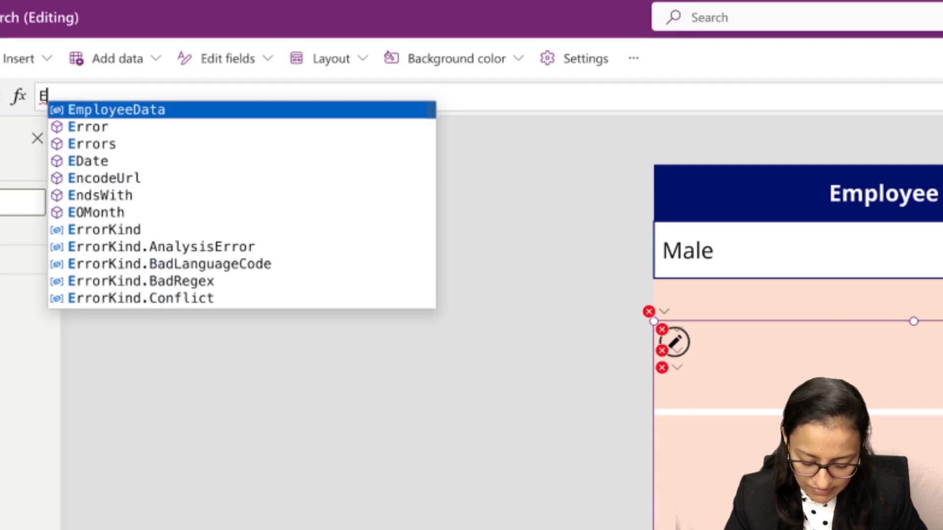
type("mpl")
key("Tab")
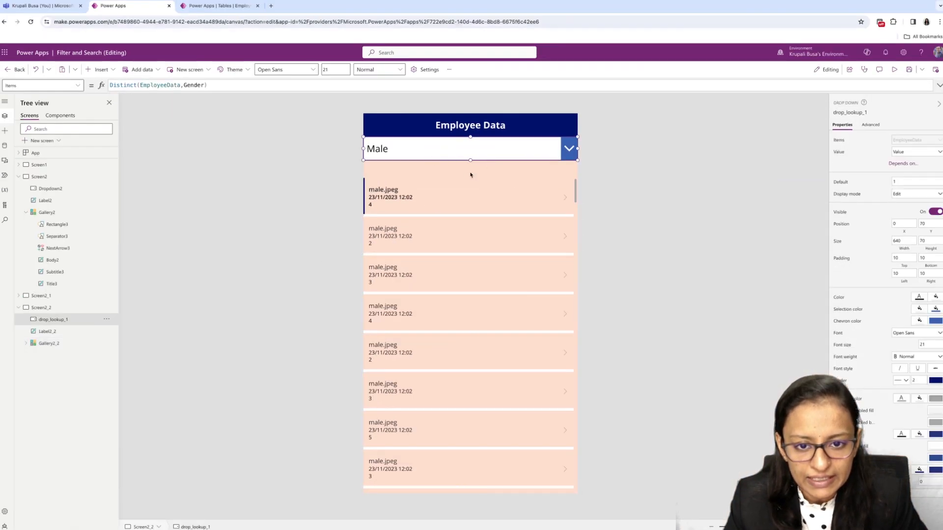
- Move the new screen's gallery slightly down to make room beneath the gender drop-down
left_click(467, 180)
left_click(445, 305)
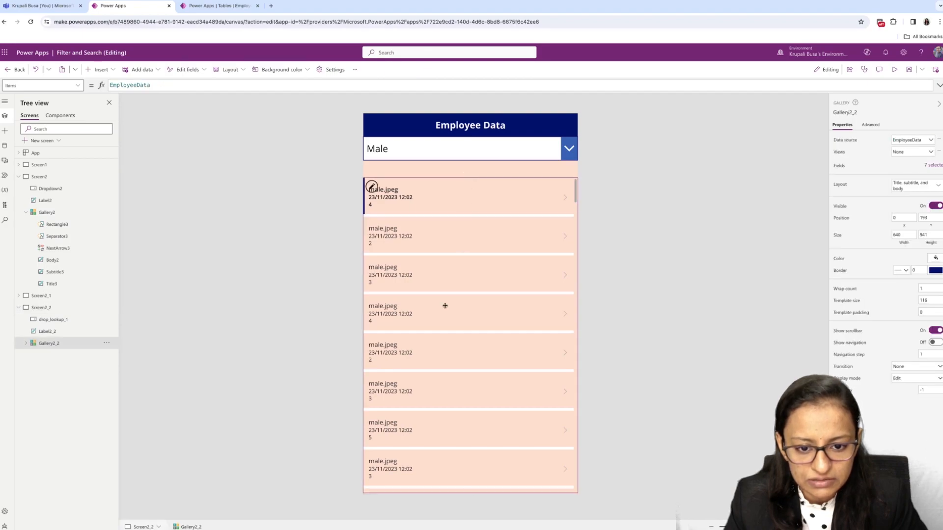
left_click_drag(469, 186, 467, 203)
- Insert a text input on the new screen, place it directly below the gender drop-down, and widen it to the full screen width
left_click(456, 176)
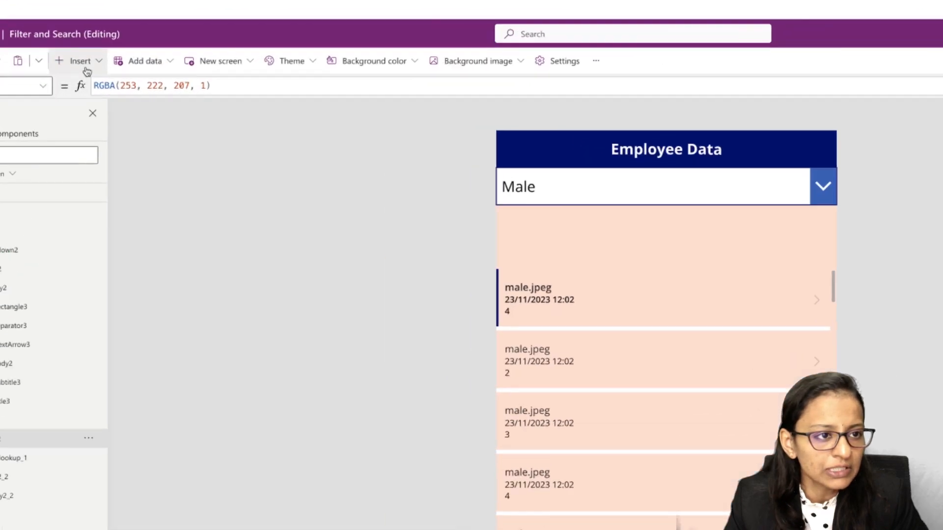
left_click(100, 69)
left_click(80, 195)
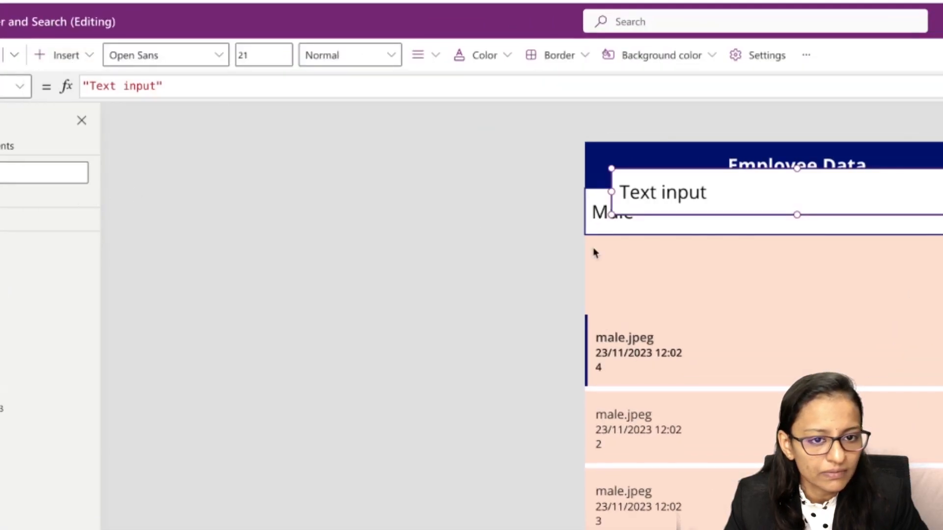
left_click_drag(433, 46, 416, 97)
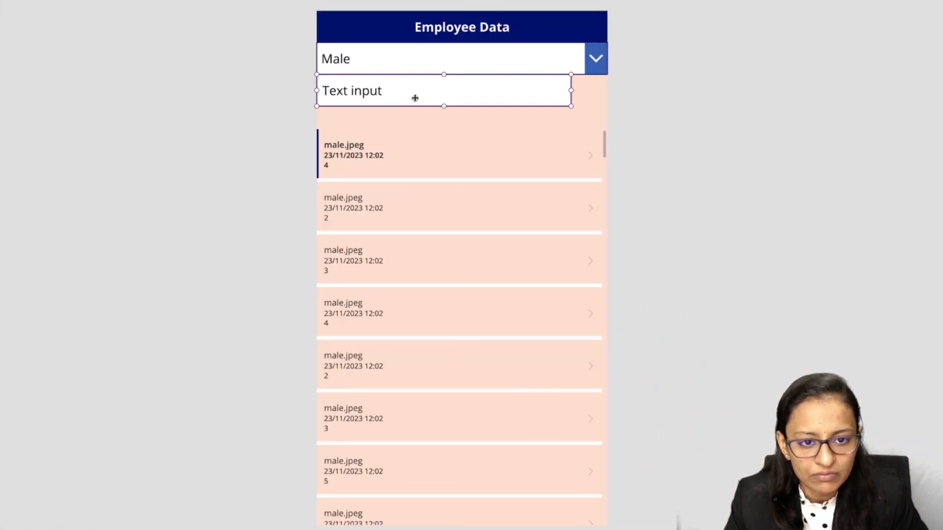
left_click_drag(571, 90, 608, 91)
- Rename the text input as txt_search and clear its default text
left_click(752, 64)
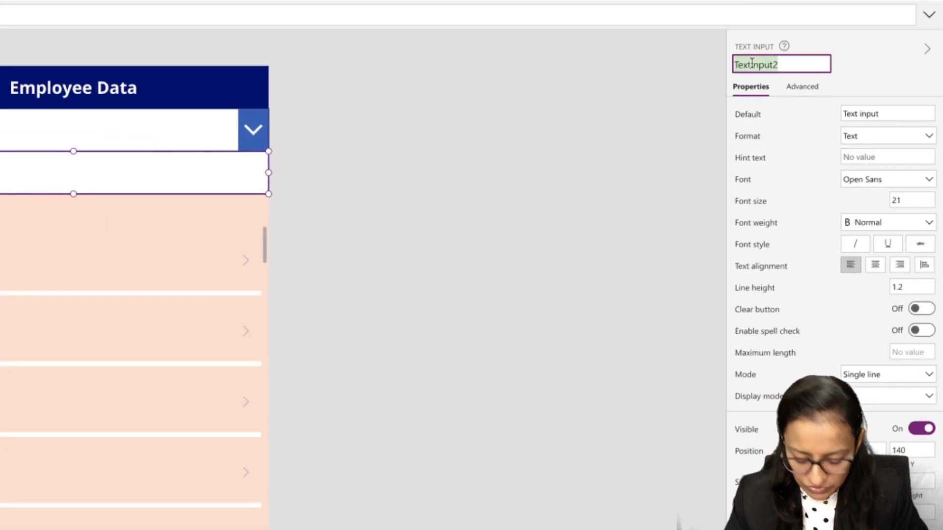
type("txt_search")
key("Return")
double_click(885, 112)
key("BackSpace")
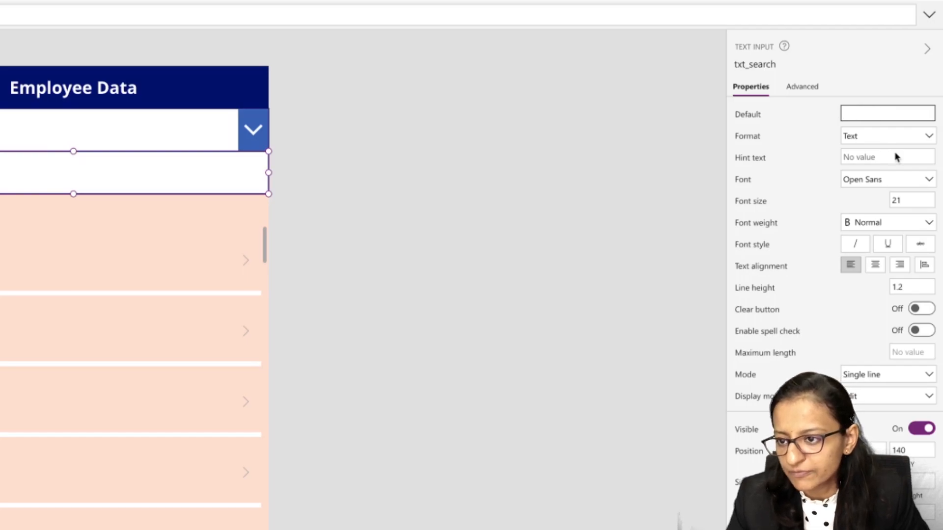
- Set the hint text of txt_search to "enter Employee name to Search"
left_click(878, 158)
type("Enster")
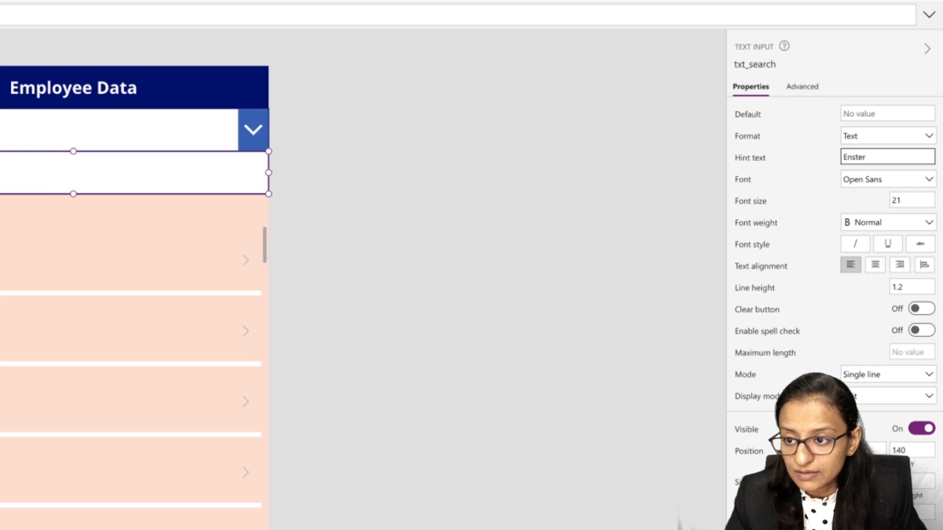
key("BackSpace")
key("BackSpace")
key("BackSpace")
key("BackSpace")
type("ewn")
key("BackSpace")
key("BackSpace")
type("e")
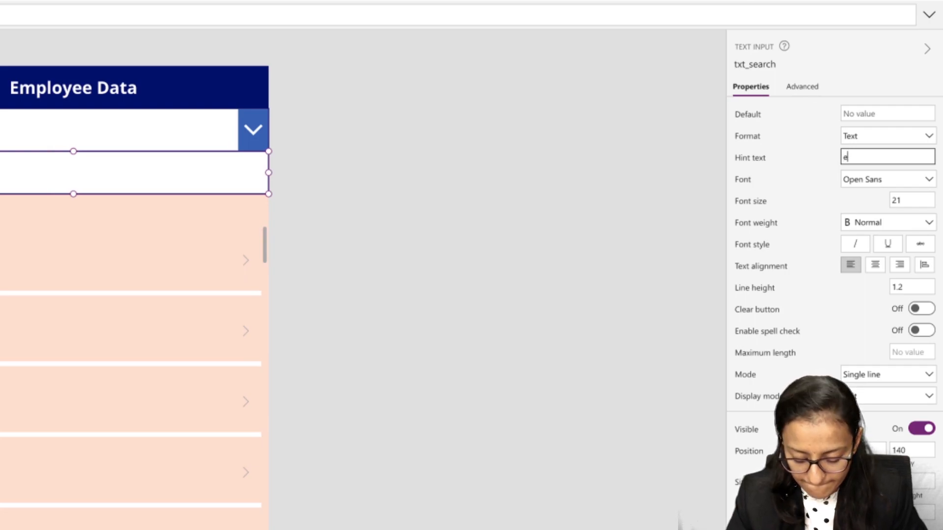
type("nter Employee")
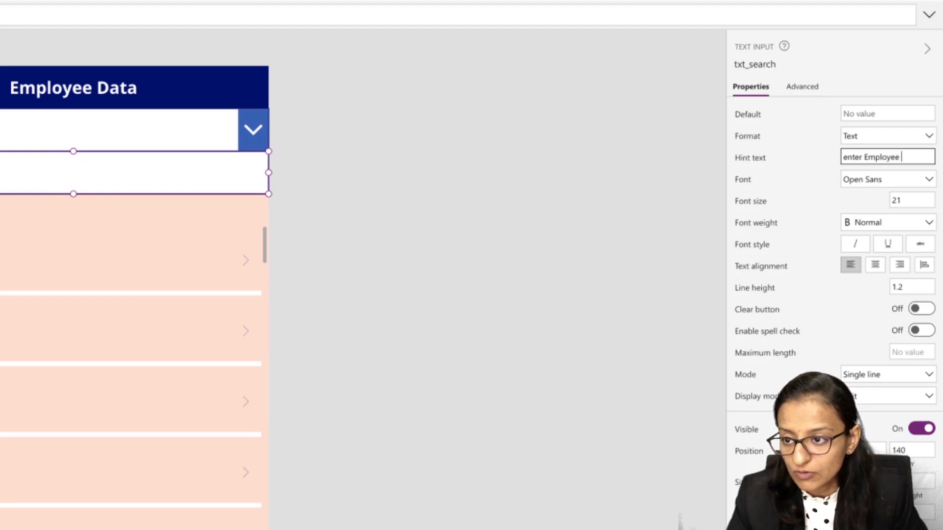
type(" name to Search")
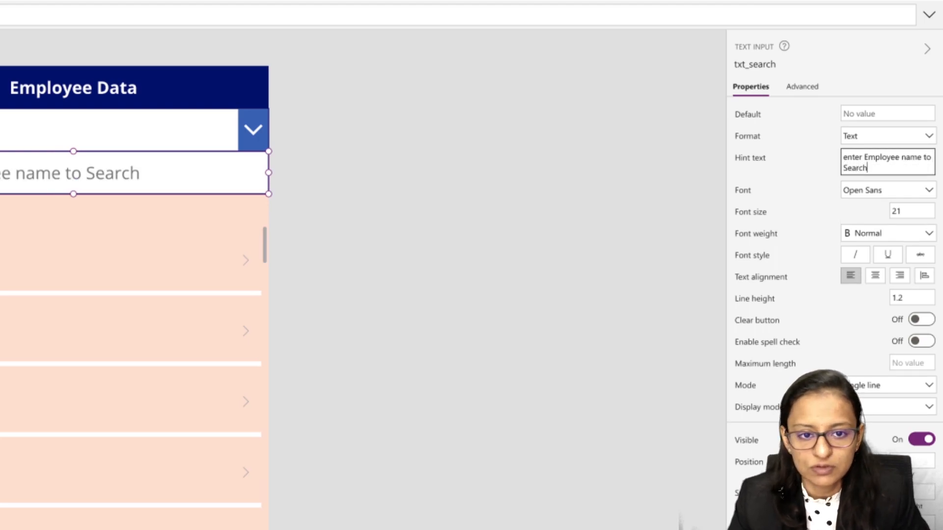
- Capitalize the first letter of the txt_search hint text so it reads "Enter Employee name to Search"
left_click(843, 157)
type("E")
key("Delete")
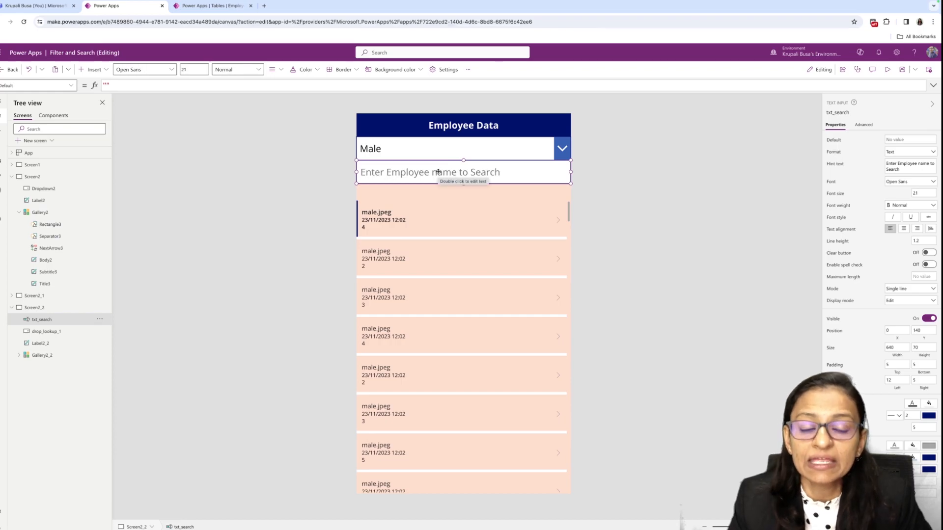
- Replace the new screen's gallery Items formula with the start of a Search formula: Search(EmployeeData,txt_search.Text,
left_click(442, 226)
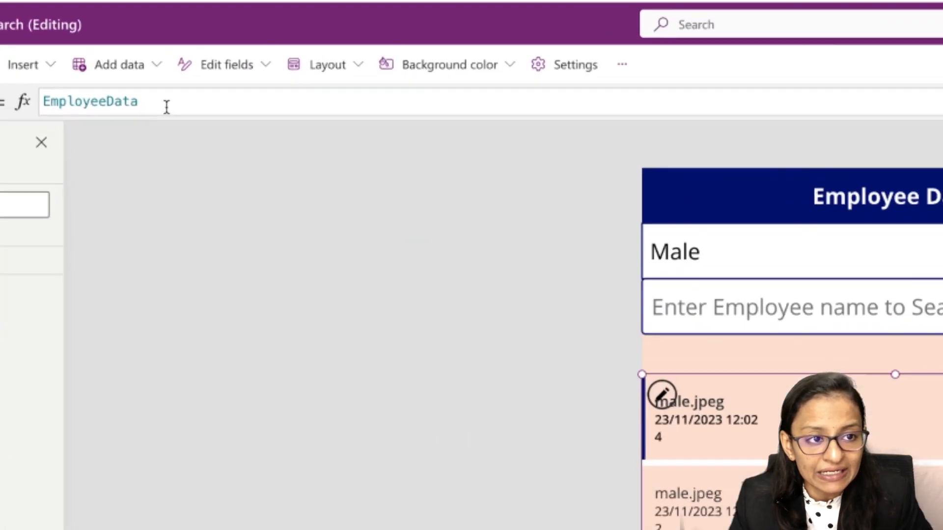
double_click(156, 89)
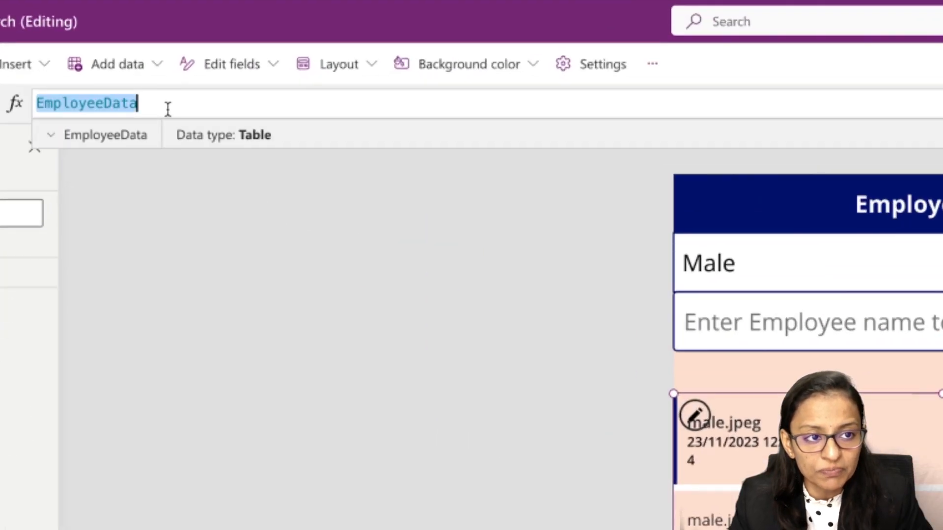
type("searc")
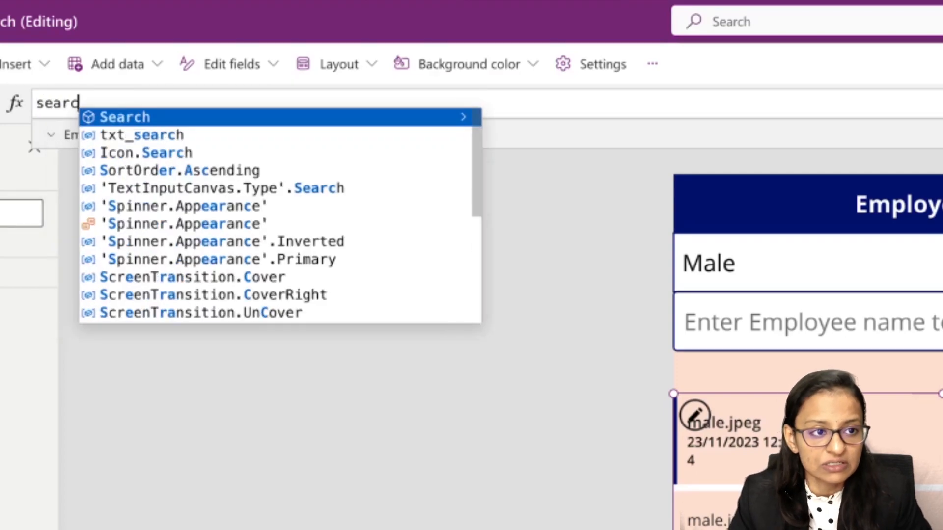
key("Tab")
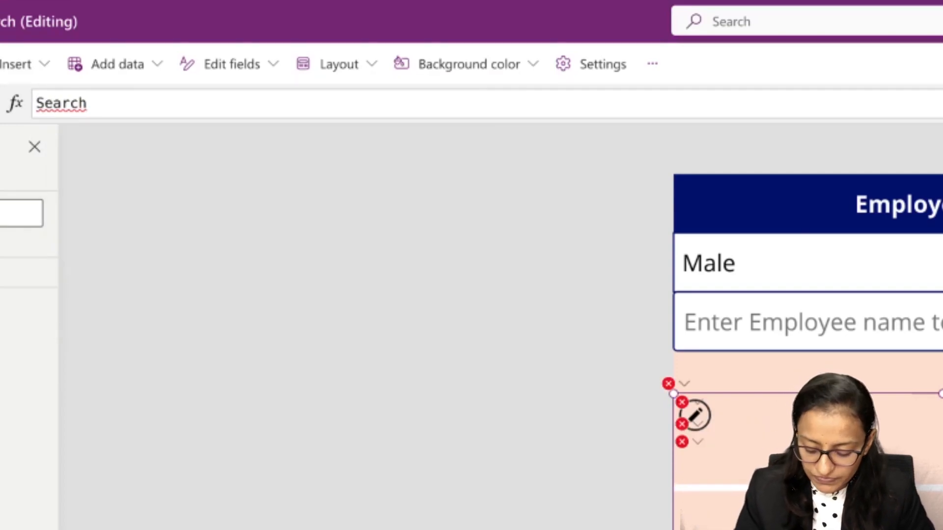
type("(")
key("Down")
key("Down")
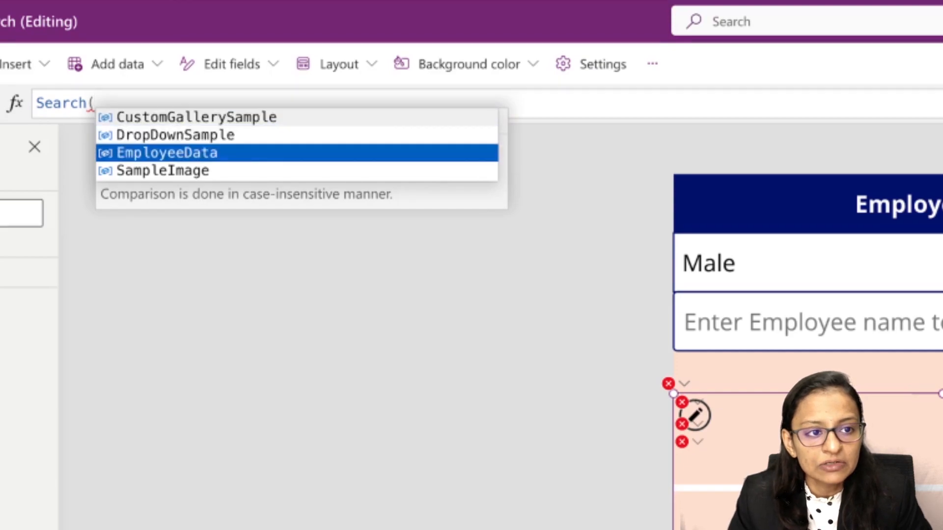
key("Tab")
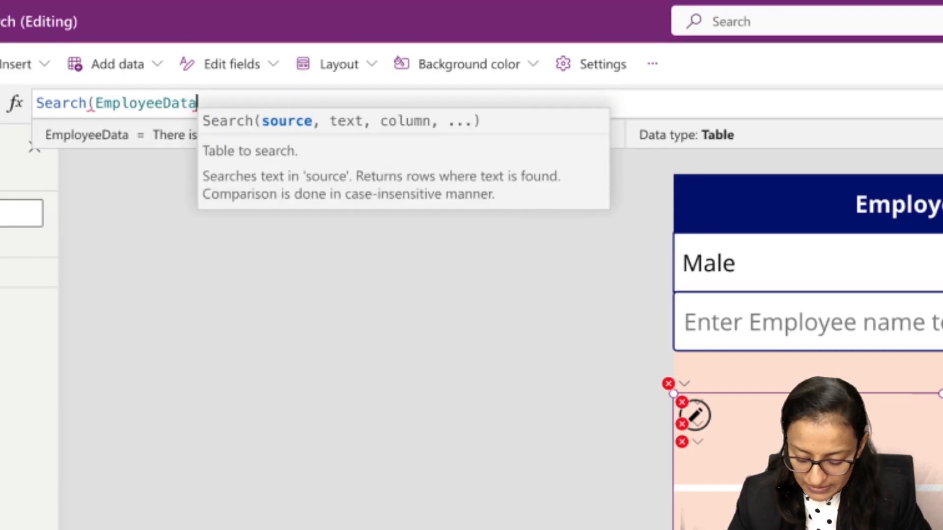
type(",")
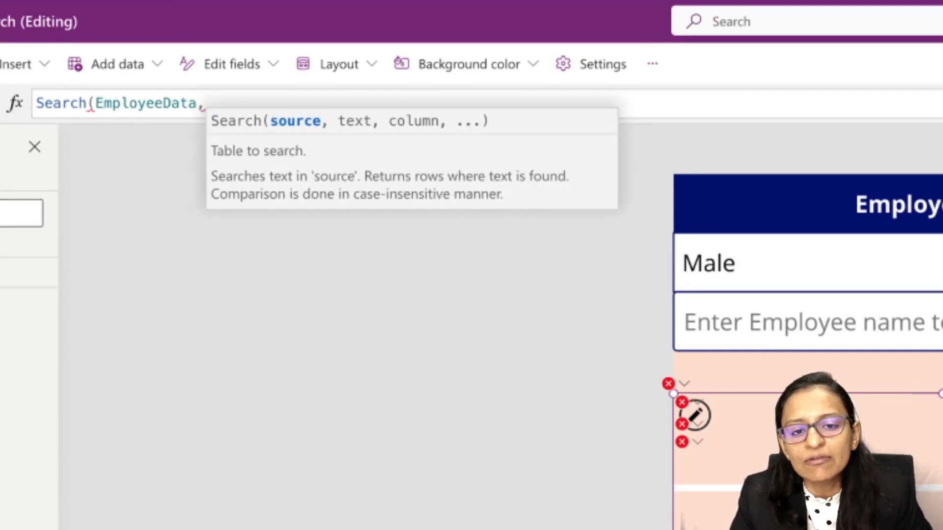
type("txt")
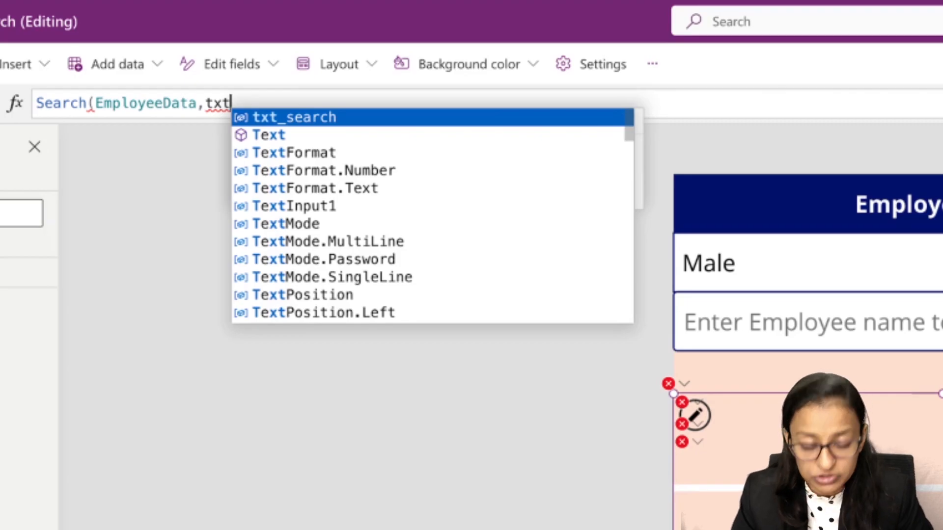
type("_search.Text,")
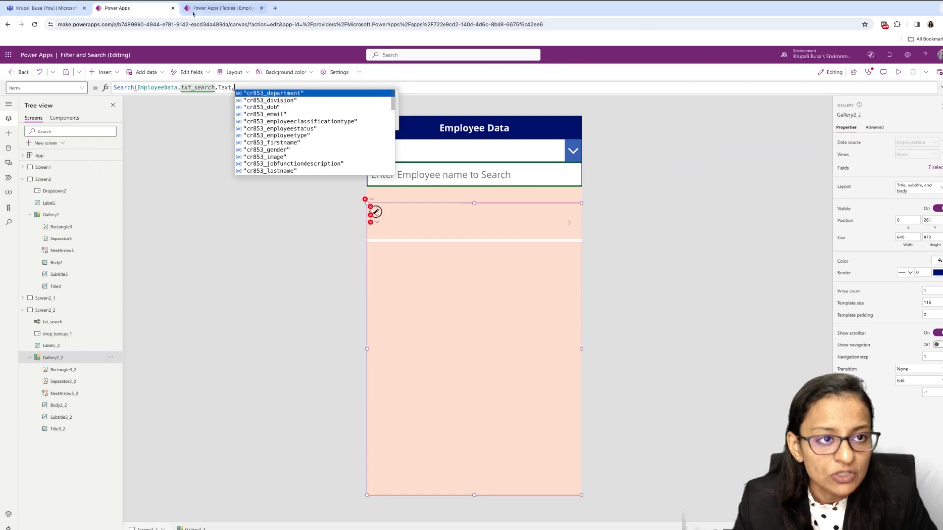
- Compare the column names in the EmployeeData table with the column names suggested for the Search formula
left_click(207, 9)
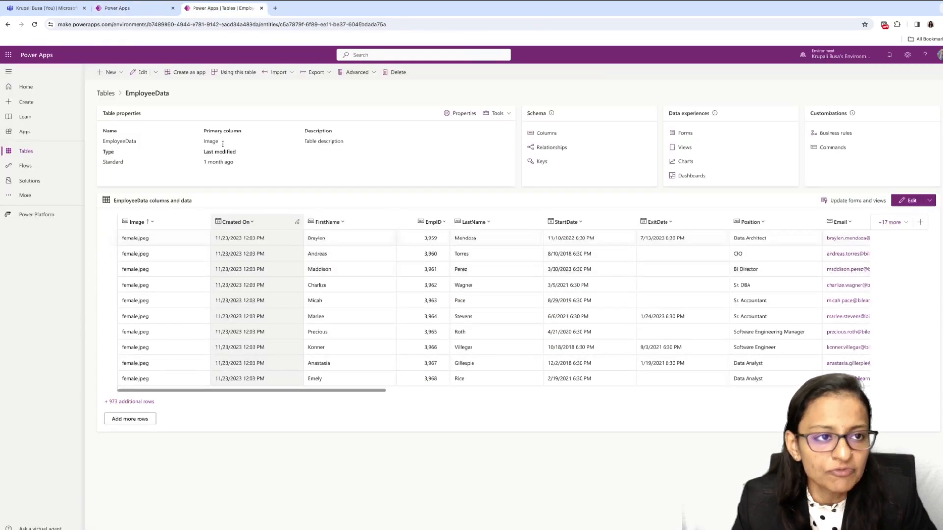
left_click(143, 9)
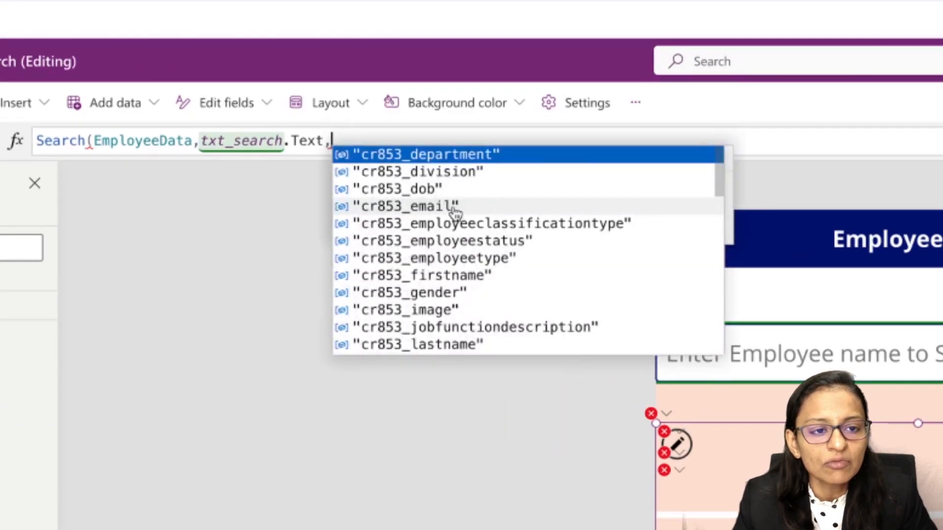
scroll(436, 306, "down", 5)
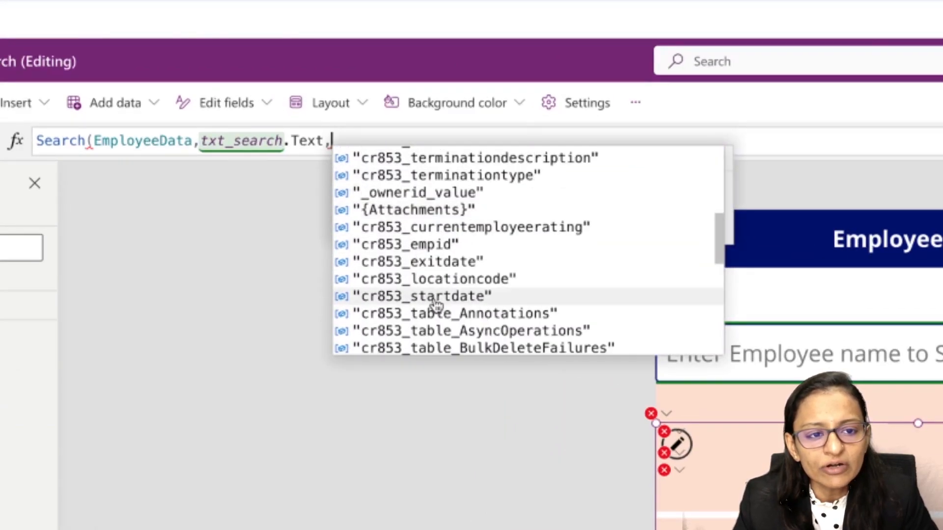
scroll(436, 306, "up", 5)
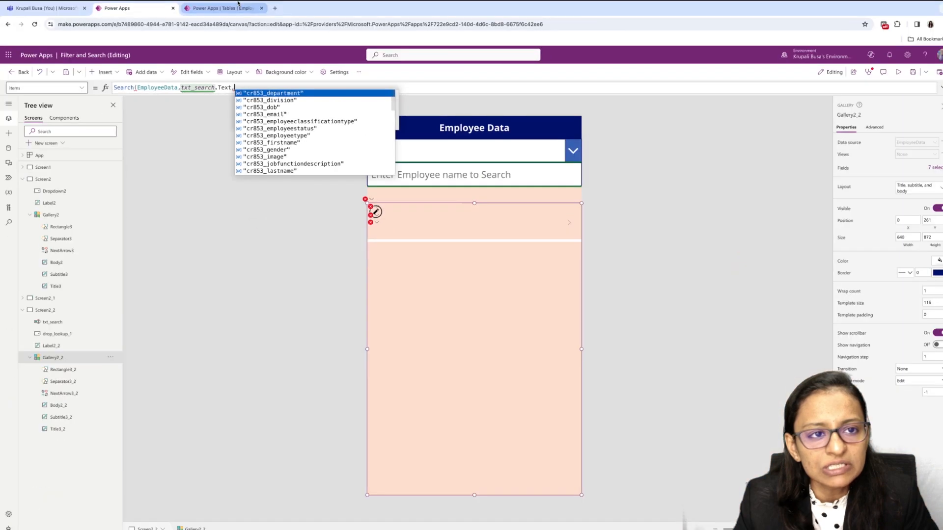
left_click(237, 5)
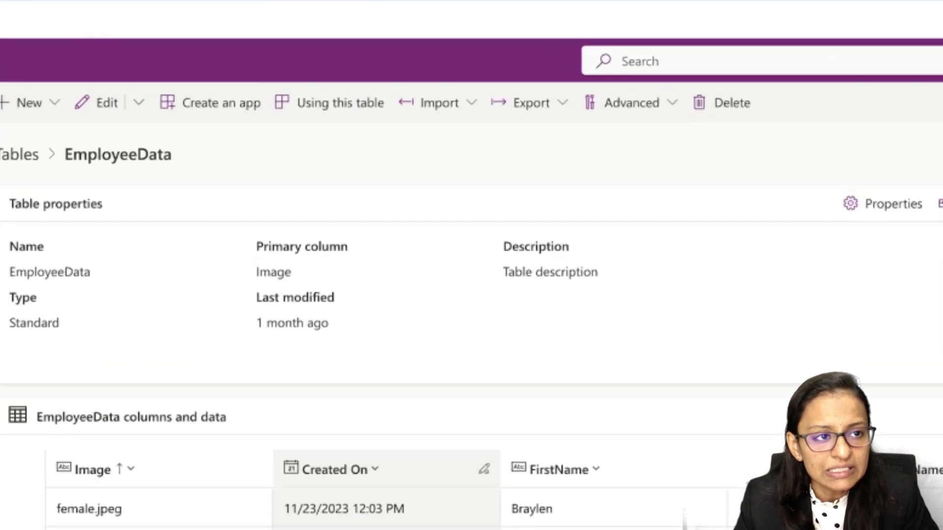
left_click(94, 2)
key("BackSpace")
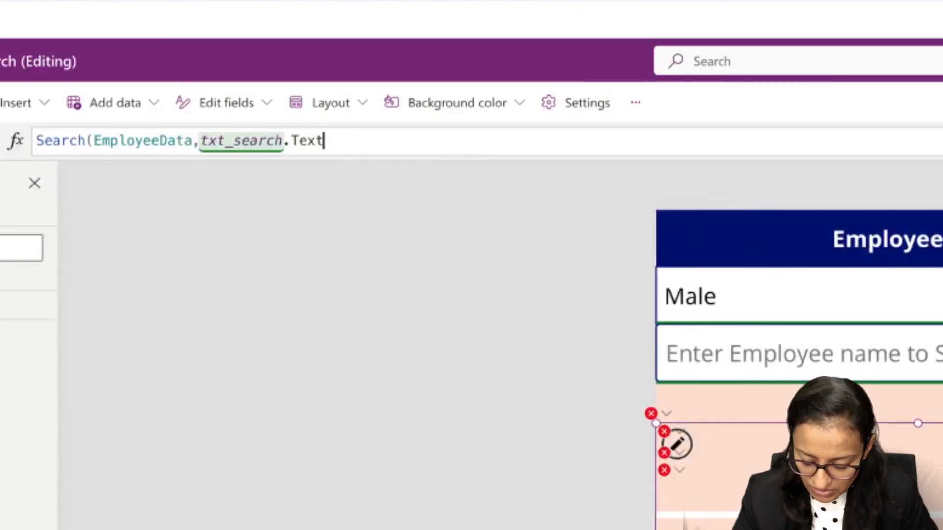
type(",")
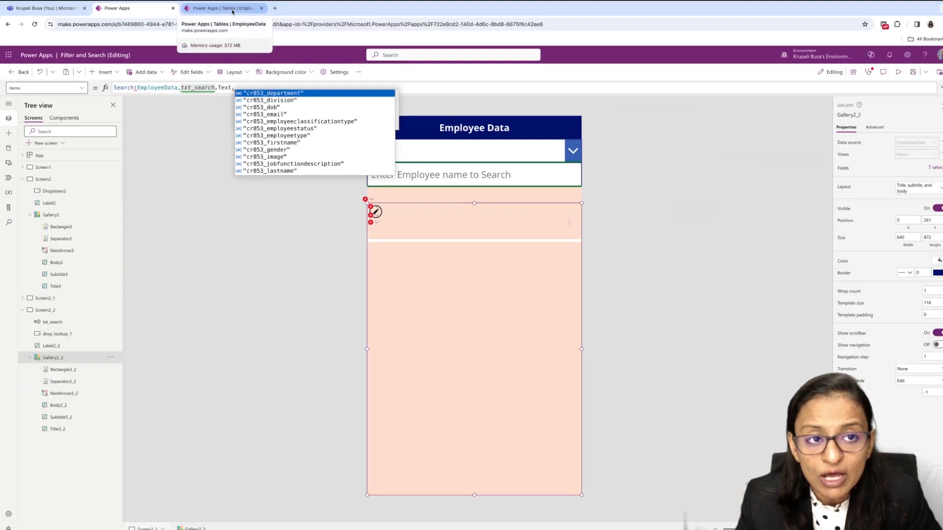
- In the EmployeeData table, open the FirstName column's settings and check its logical name under the advanced options
left_click(232, 10)
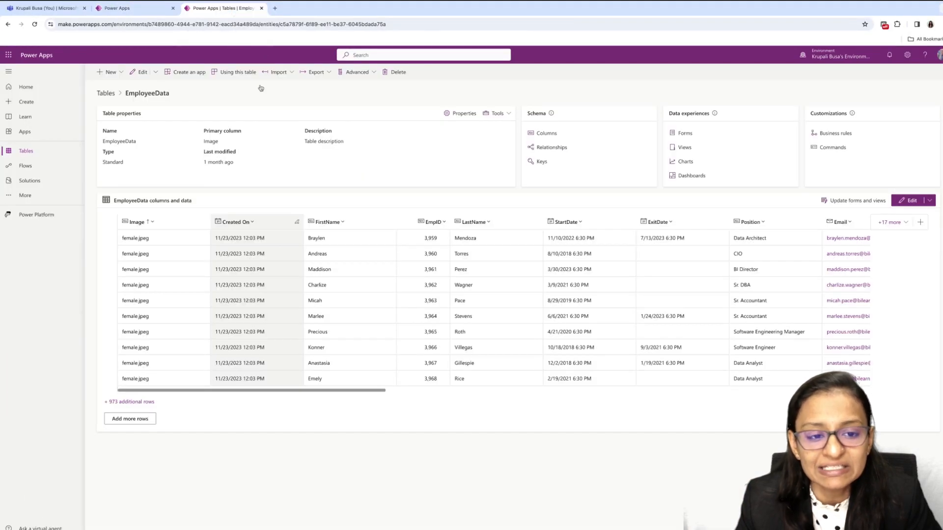
left_click(337, 220)
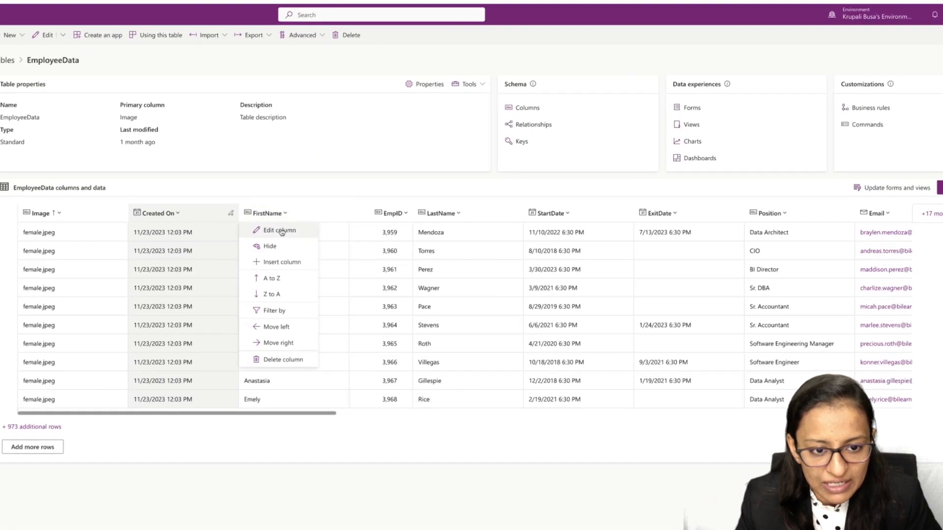
left_click(280, 231)
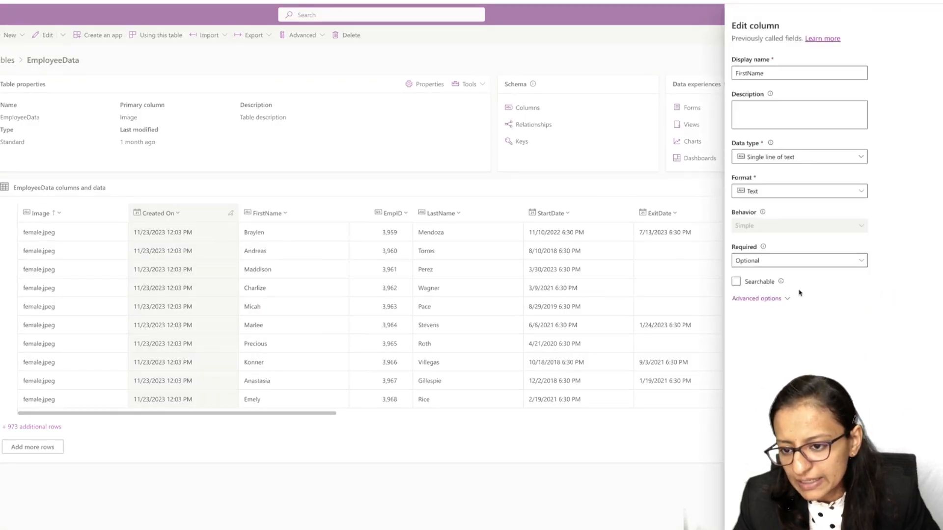
left_click(759, 300)
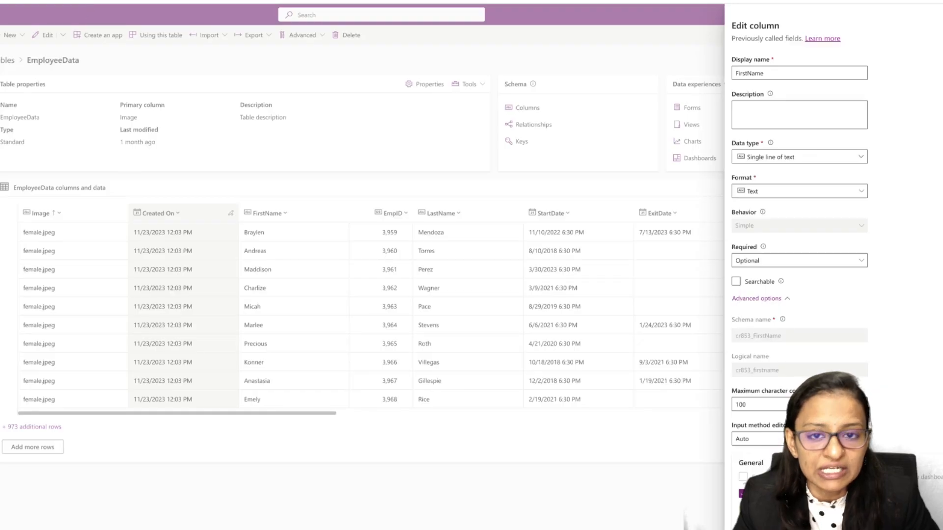
left_click_drag(742, 373, 780, 371)
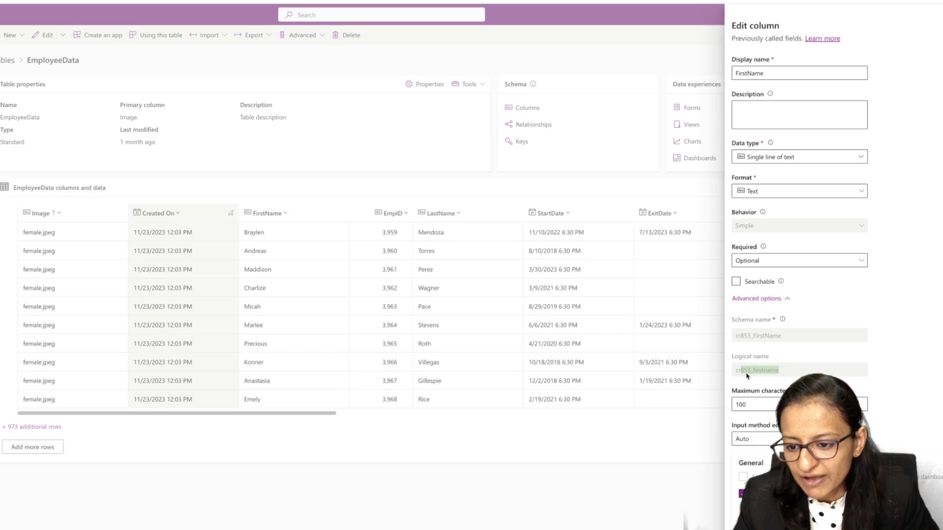
- Back in the app editor, complete the gallery's Search formula with the column "cr853_firstname" and a closing parenthesis, and briefly preview the app
left_click(146, 9)
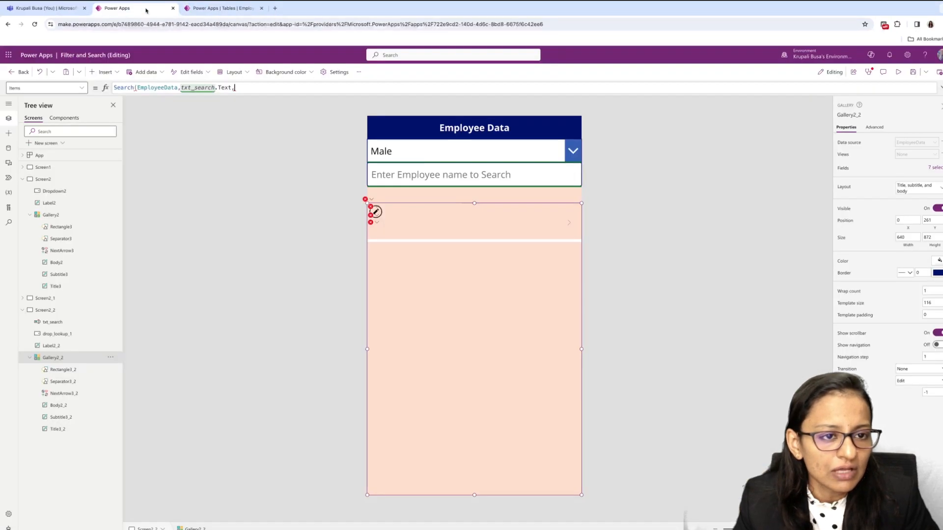
left_click(238, 88)
key("BackSpace")
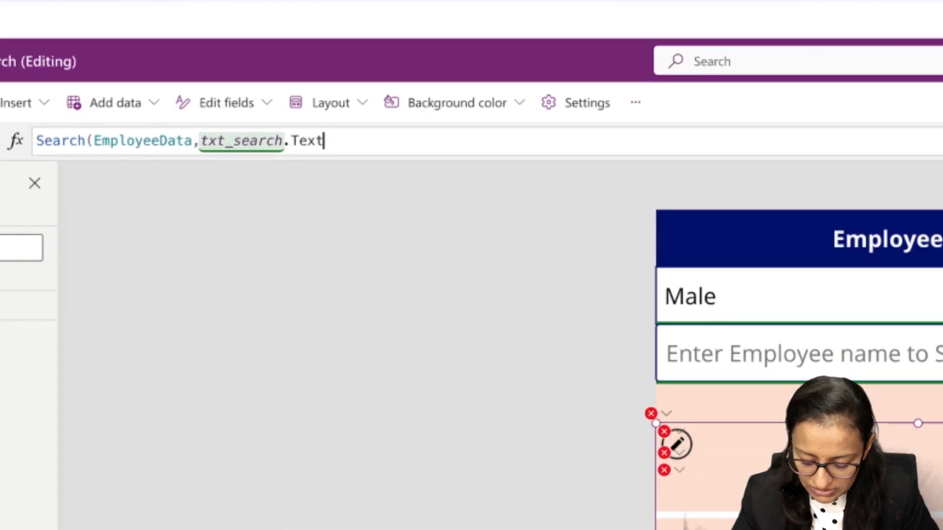
type(",")
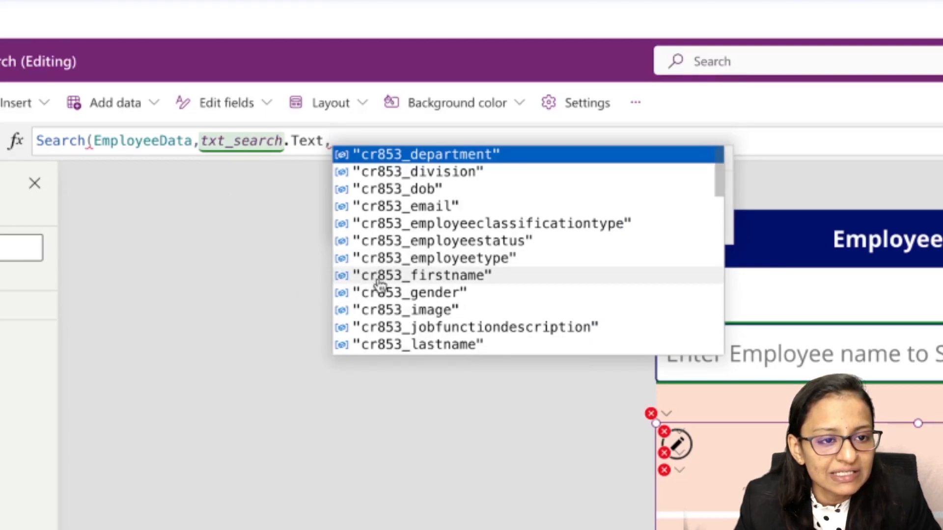
left_click(417, 276)
type(")")
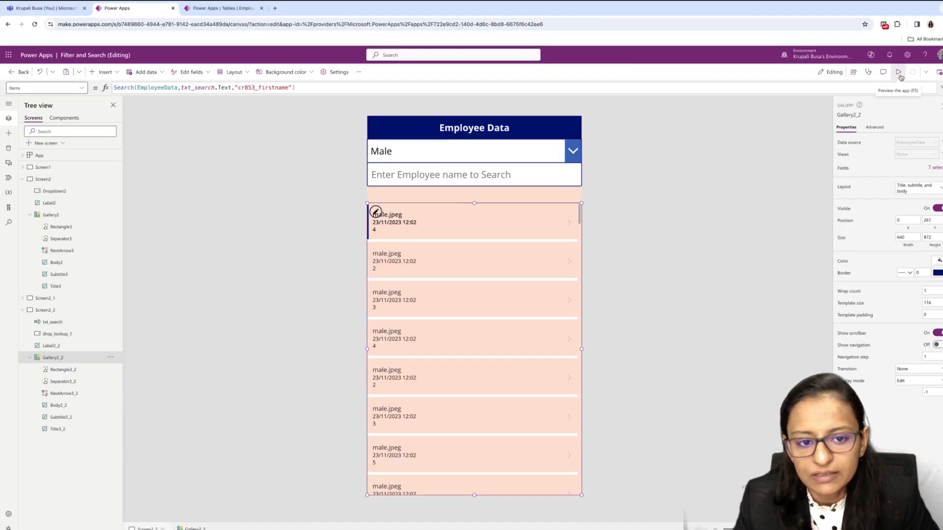
left_click(899, 73)
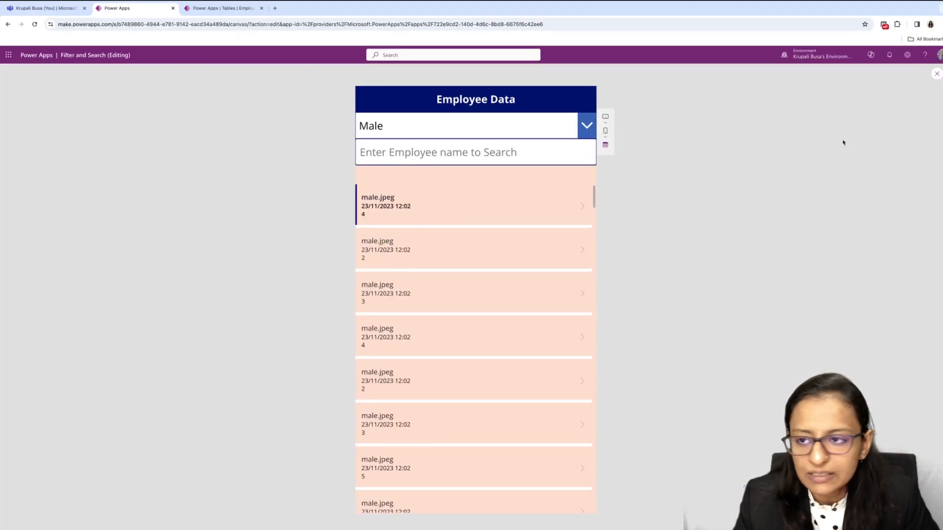
left_click(937, 74)
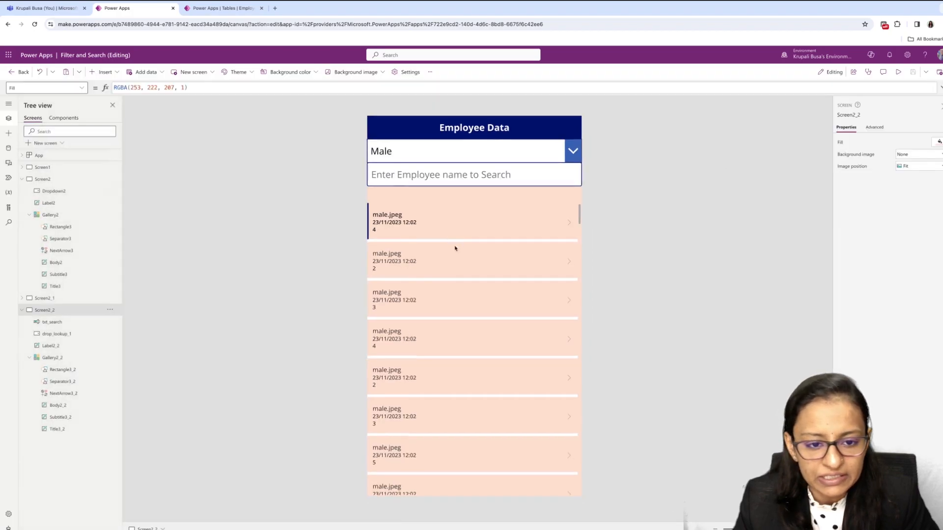
- Set the subtitle field of the new screen's gallery to FirstName
left_click(474, 300)
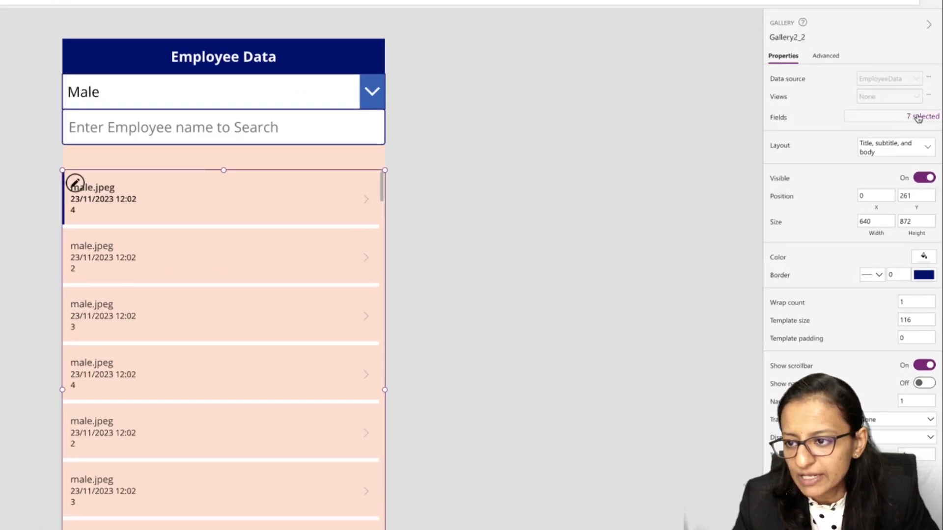
left_click(918, 118)
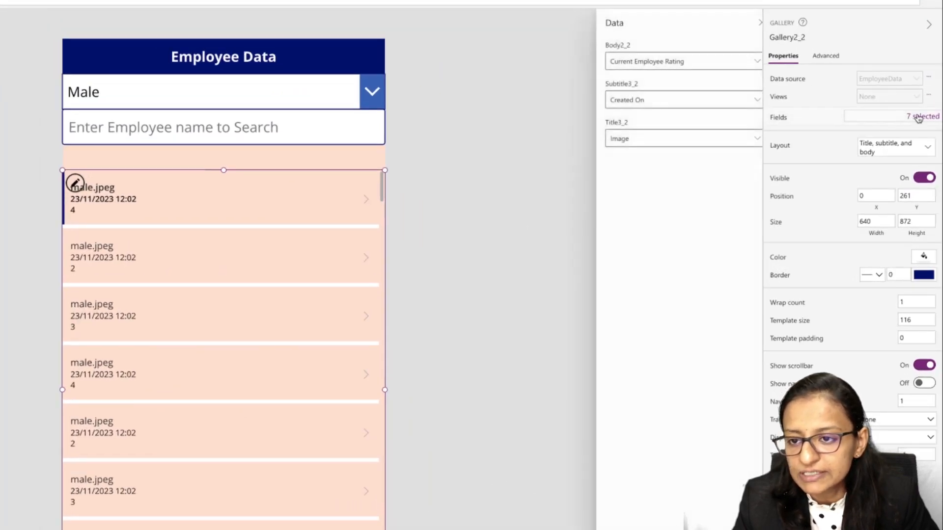
left_click(747, 101)
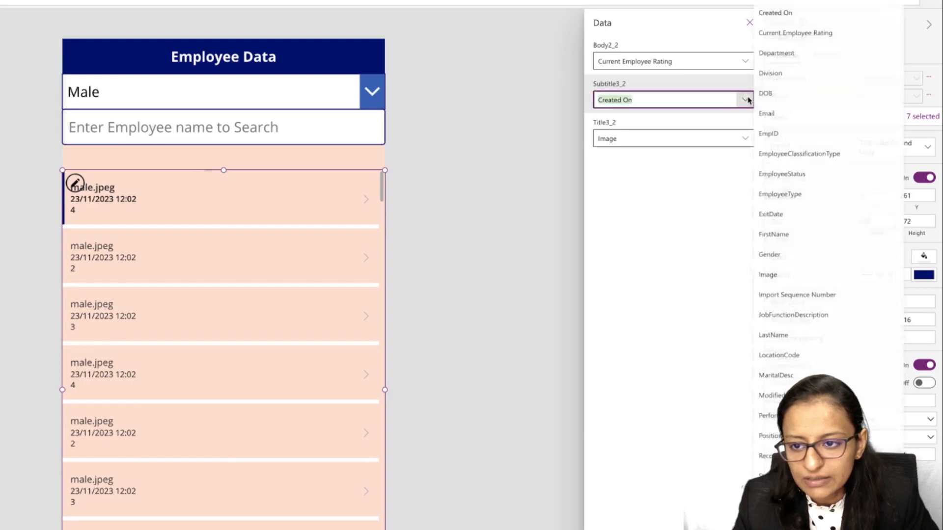
left_click(763, 232)
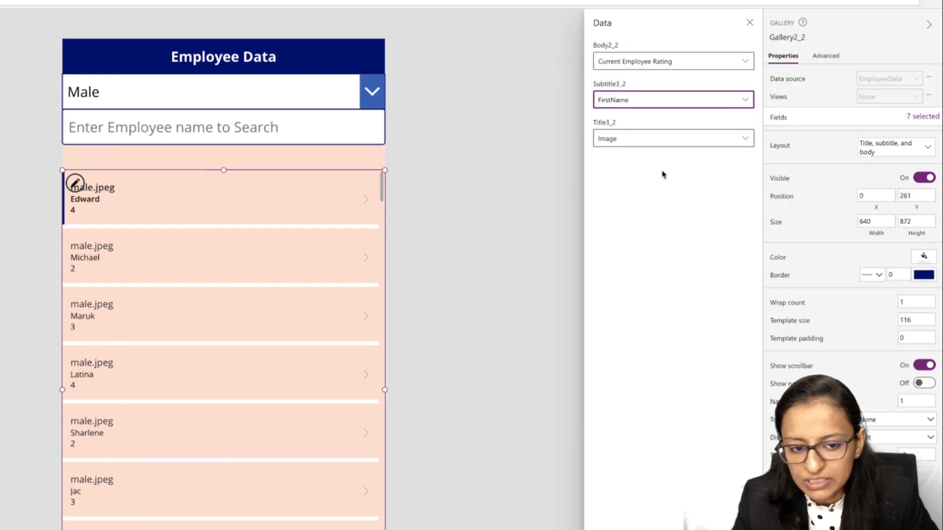
- Set the gallery's title field to Email and its body field to Status
left_click(691, 139)
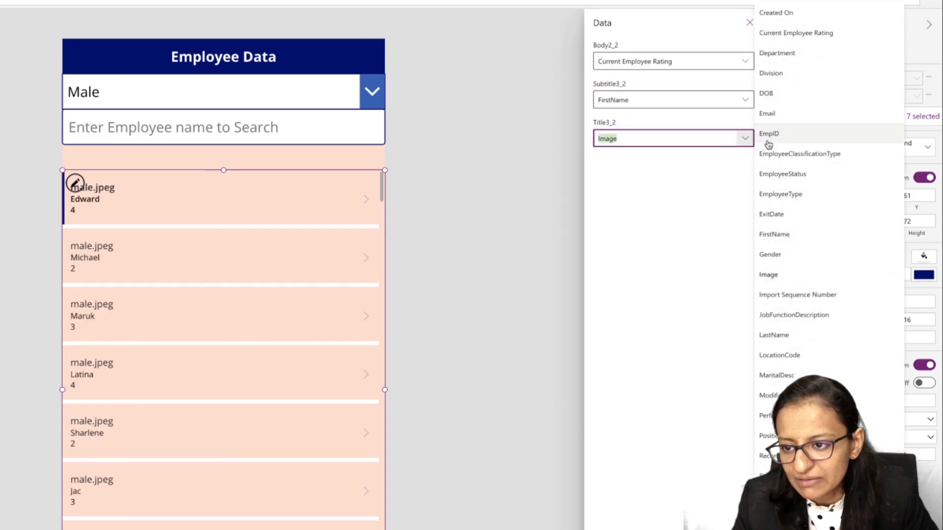
left_click(774, 121)
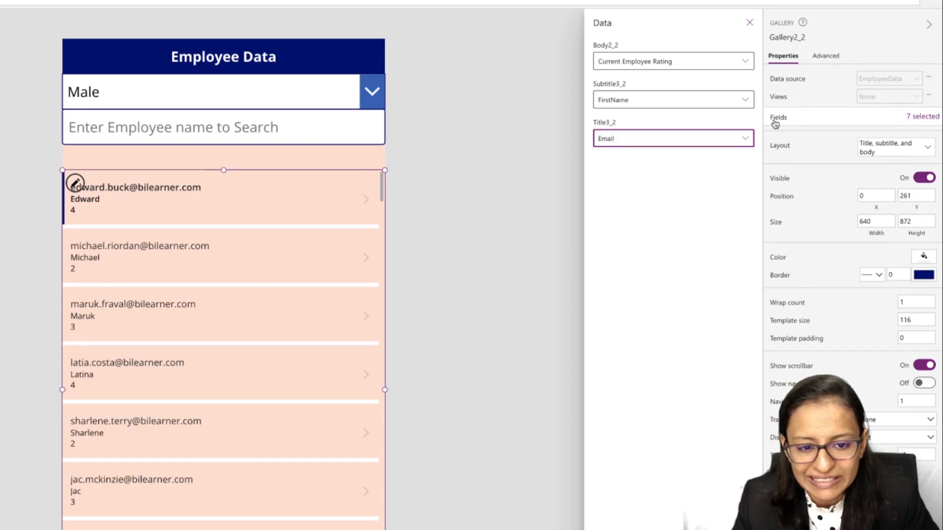
left_click(746, 60)
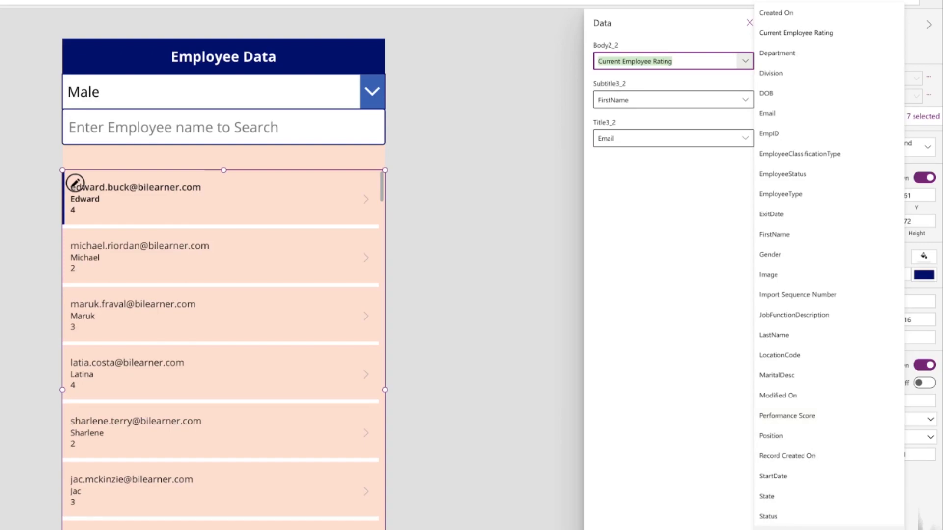
left_click(799, 518)
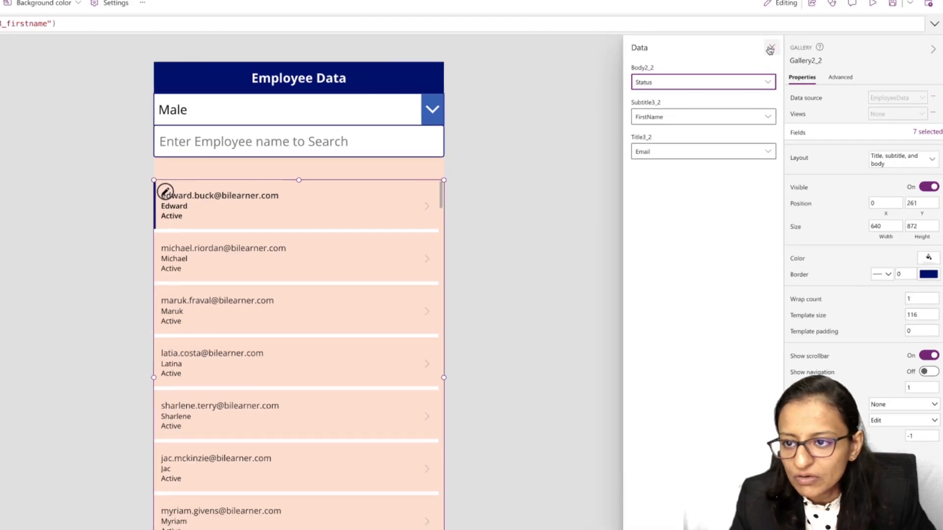
- Close the gallery's field settings, preview the app, and search the employee list by part of a first name
left_click(750, 23)
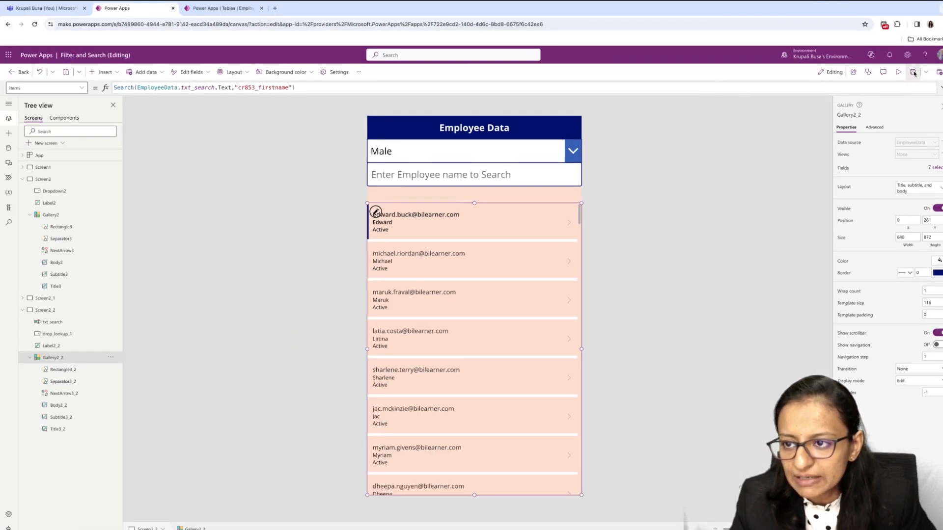
left_click(899, 72)
left_click(395, 155)
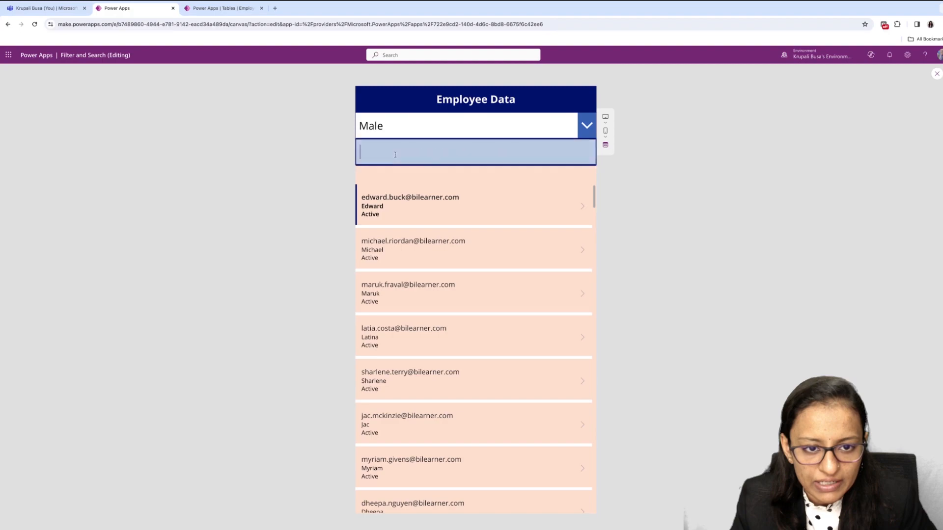
type("Edwar")
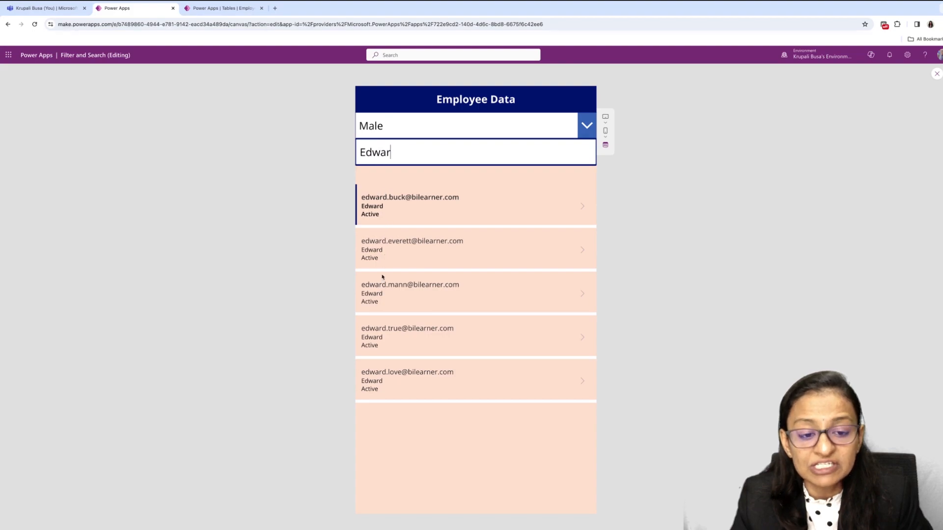
- Replace the search text with the letter "A" and with the letter "w", scrolling through the gallery for each
key("BackSpace")
key("BackSpace")
key("BackSpace")
key("BackSpace")
key("BackSpace")
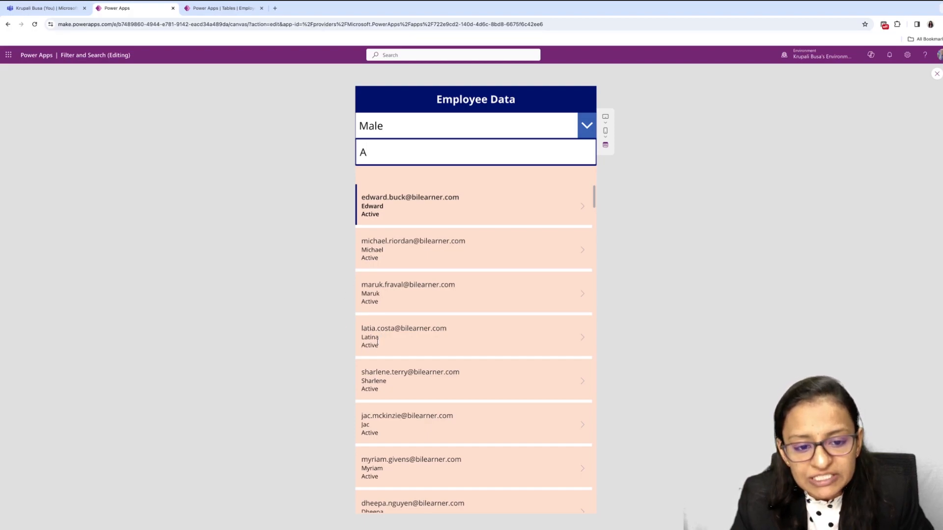
scroll(375, 431, "down", 2)
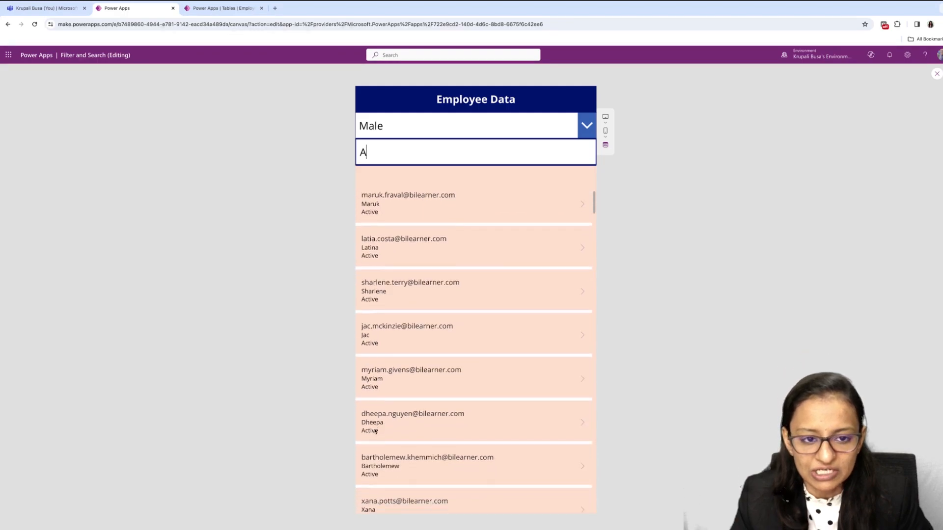
scroll(374, 431, "up", 2)
type("w")
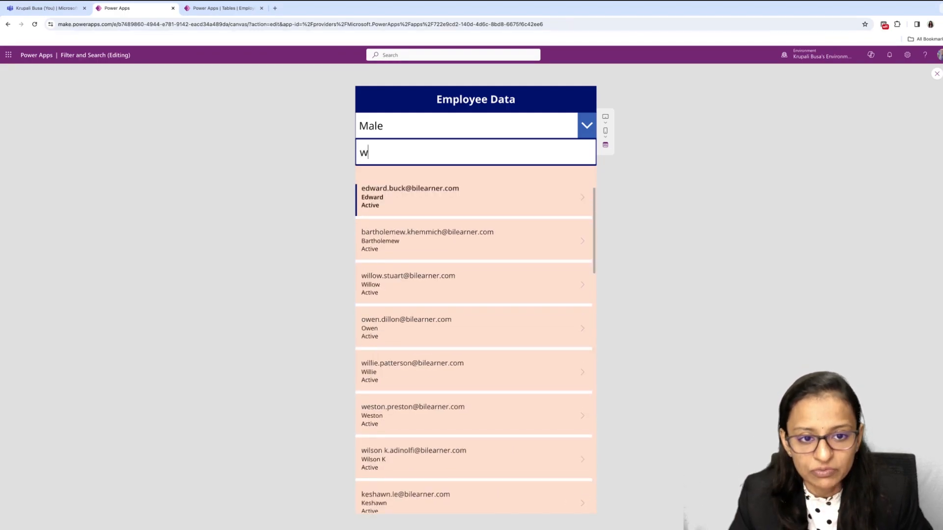
scroll(389, 447, "down", 1)
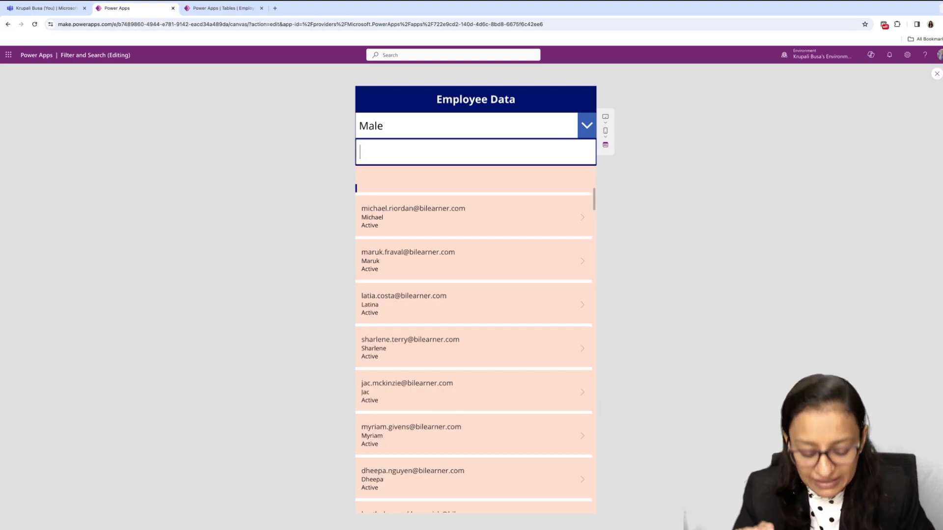
- Try a different partial first name in the employee search box, clear it, and exit the preview
type("kru")
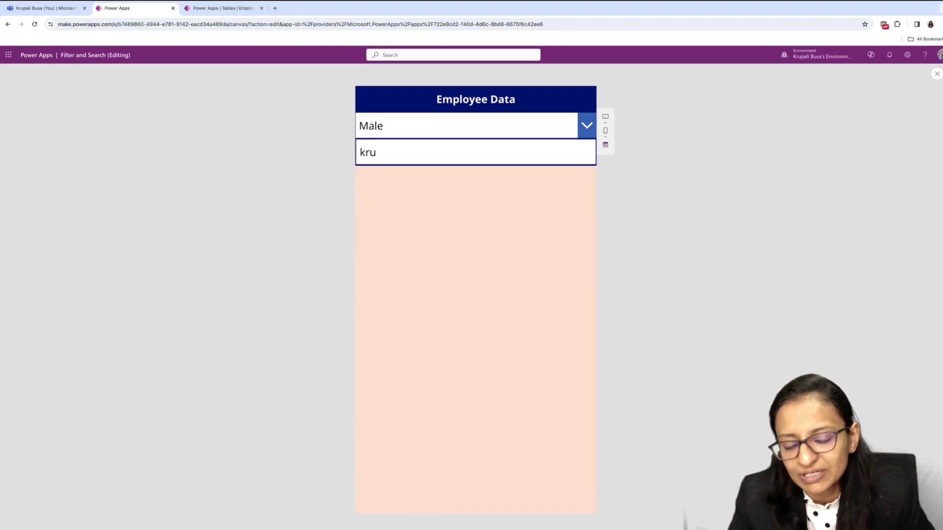
key("BackSpace")
key("BackSpace")
key("BackSpace")
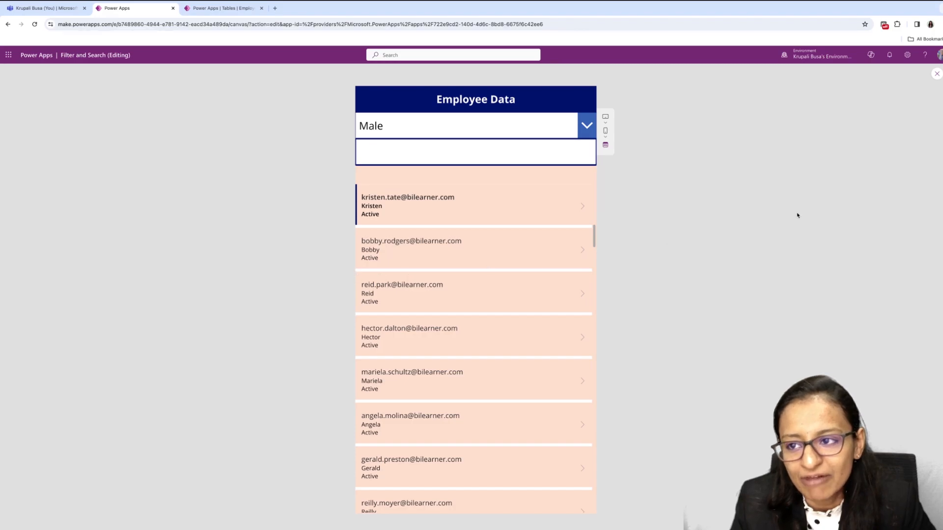
left_click(935, 74)
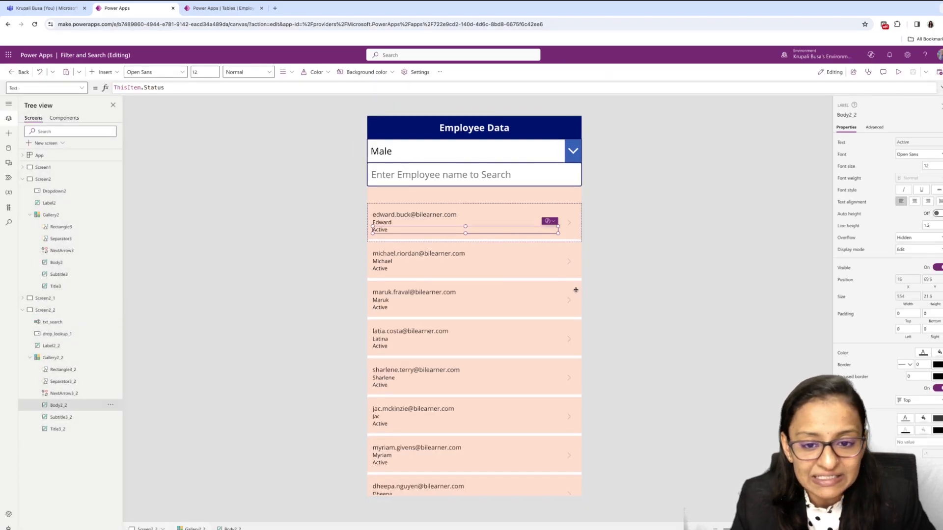
- Add the column "cr853_lastname" after "cr853_firstname" in the gallery's Search formula
left_click(501, 289)
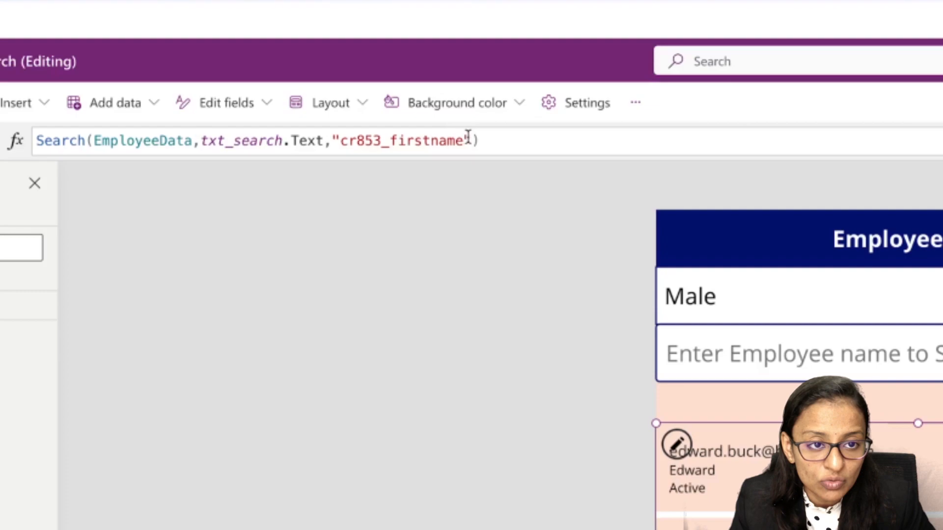
left_click(470, 140)
type(",")
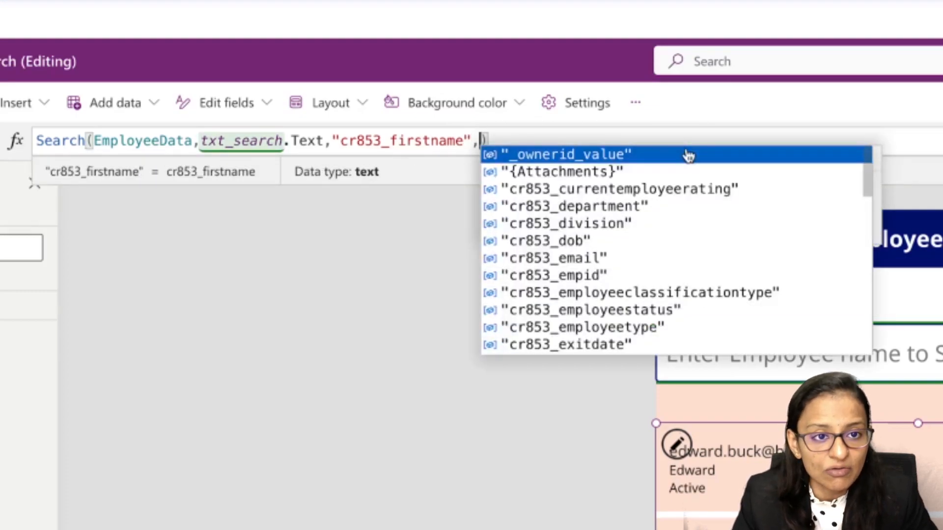
key("Down")
key("Down")
key("Down")
key("Down")
key("Down")
key("Down")
key("Down")
key("Down")
key("Down")
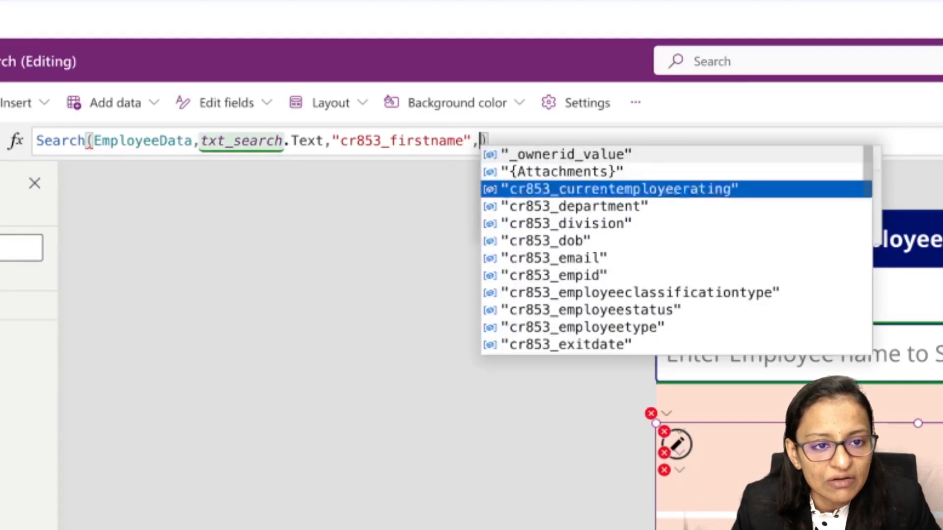
key("Down")
key("Down")
key("Down")
key("Down")
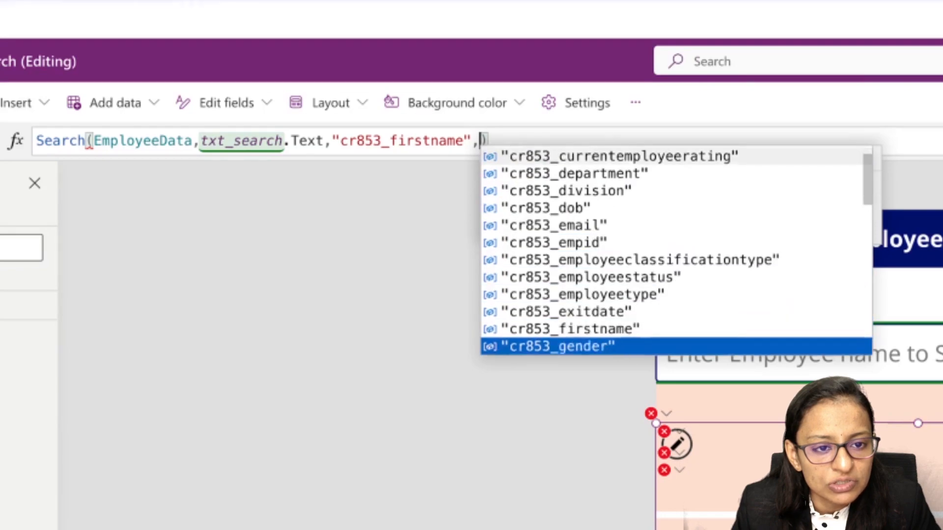
key("Down")
key("Down")
key("Up")
key("Up")
key("Up")
key("Up")
key("Up")
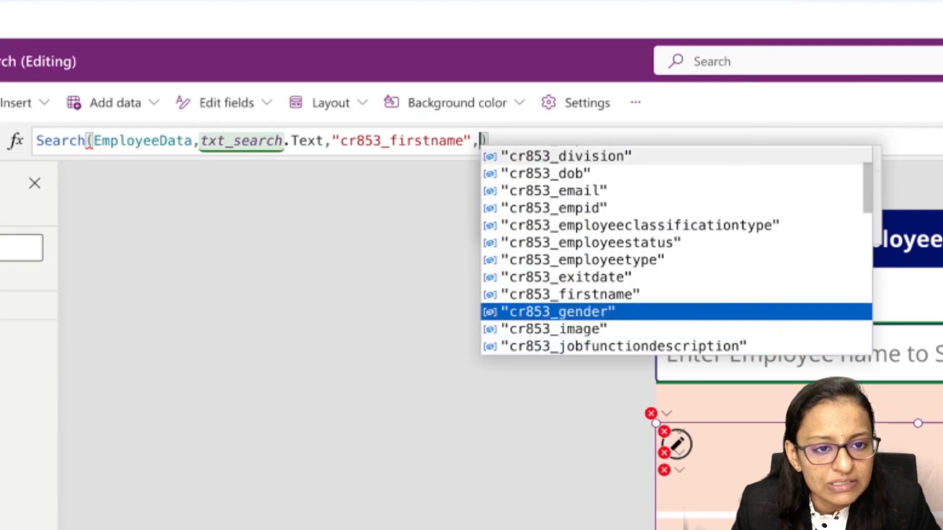
key("Up")
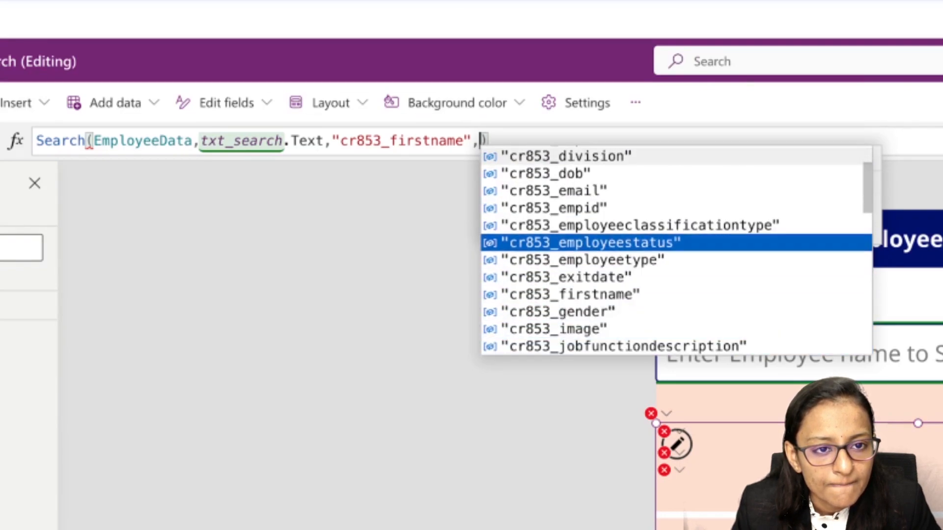
key("Down")
key("Down")
key("Down")
key("Down")
key("Down")
key("Down")
key("Down")
key("Down")
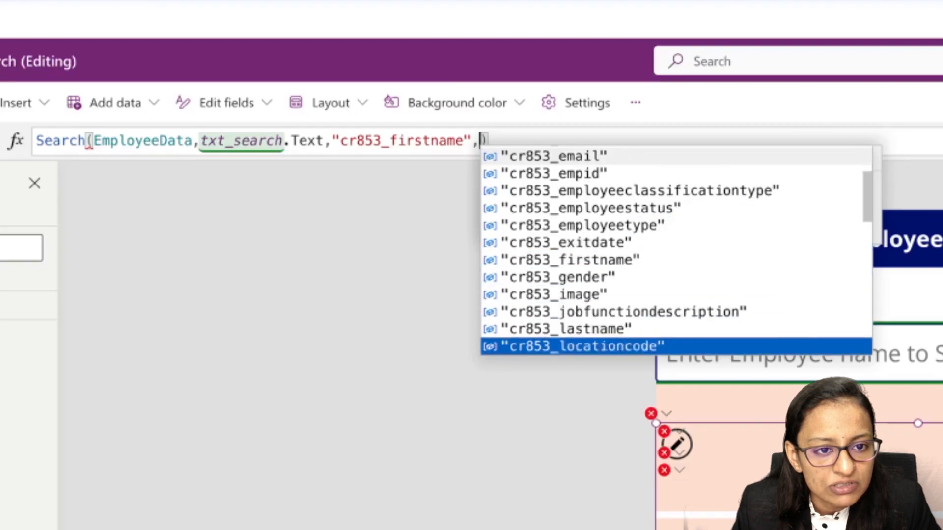
key("Up")
key("Tab")
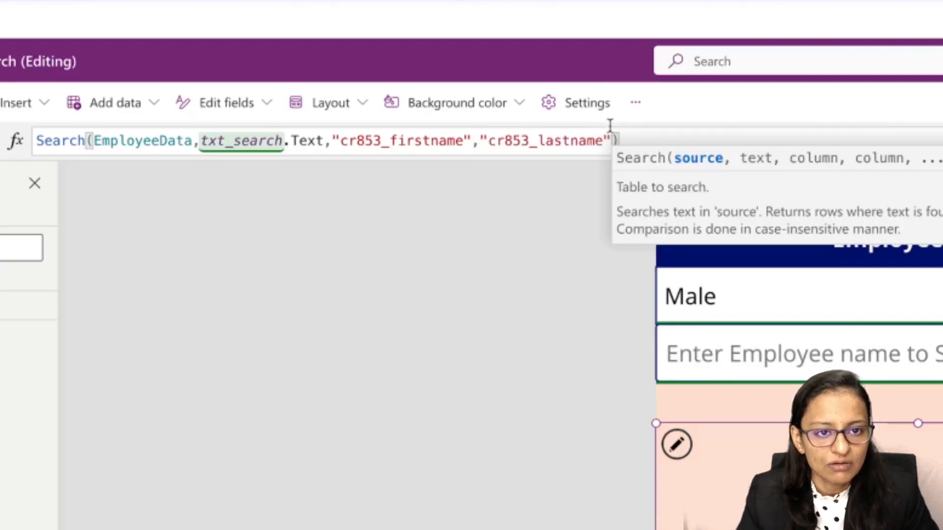
key("Return")
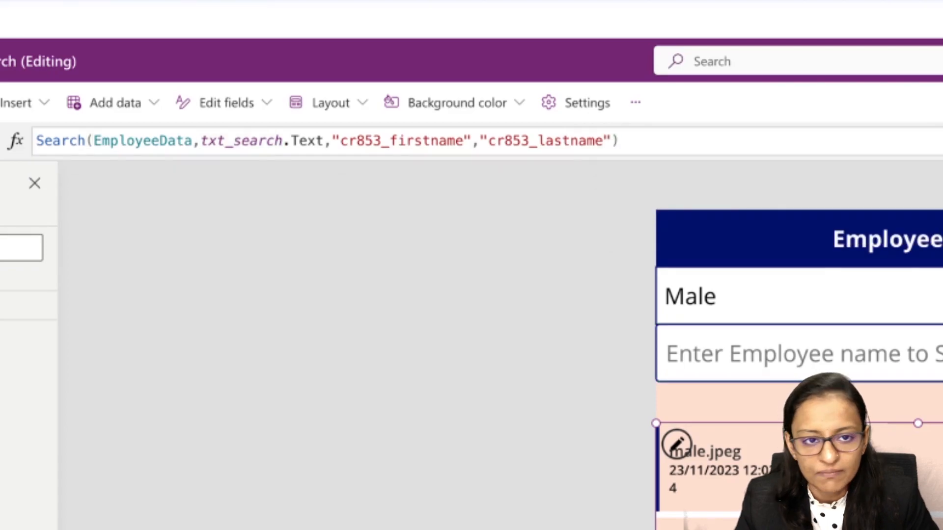
- Preview the app, test the two-column search with a partial name shortened to "k", and exit the preview
left_click(880, 72)
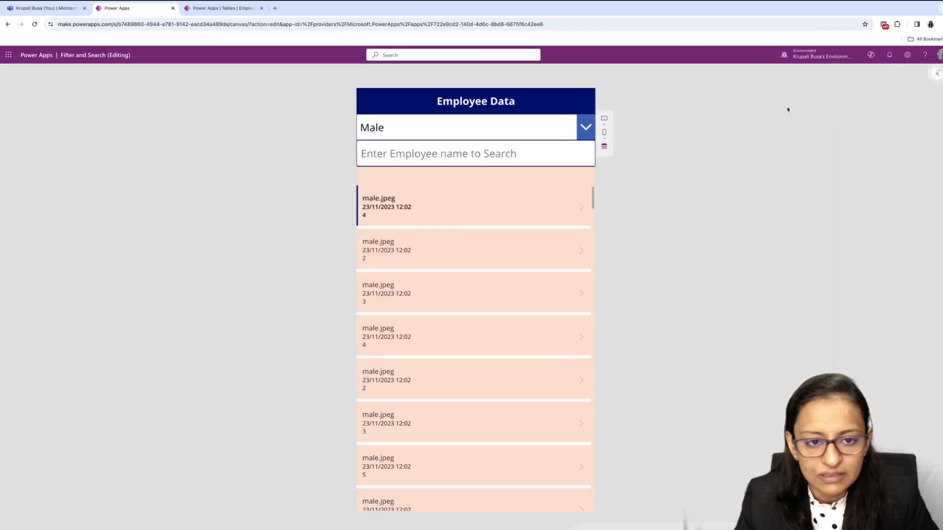
left_click(443, 163)
type("kru")
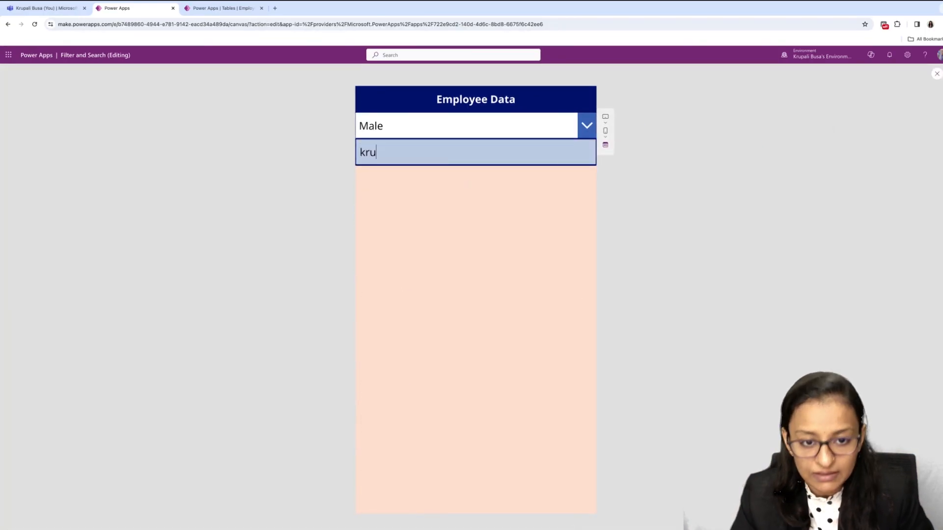
key("BackSpace")
key("BackSpace")
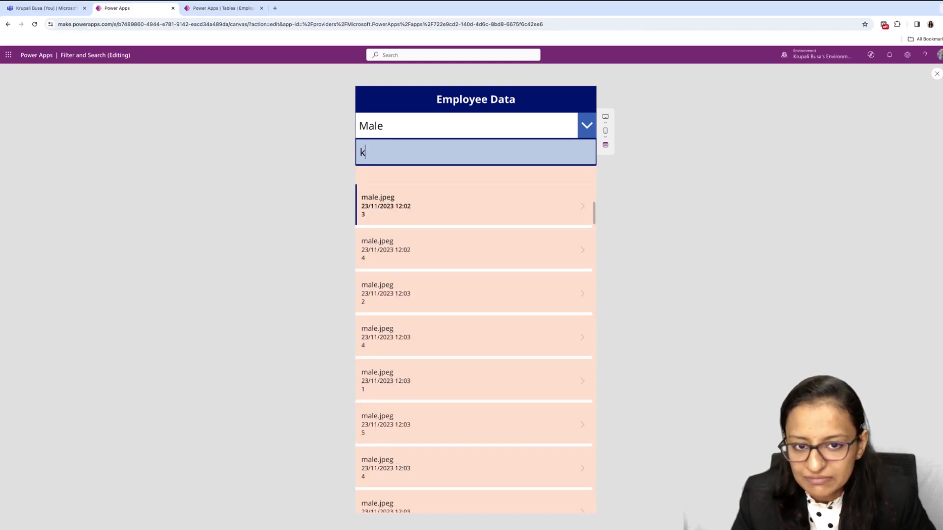
left_click(938, 74)
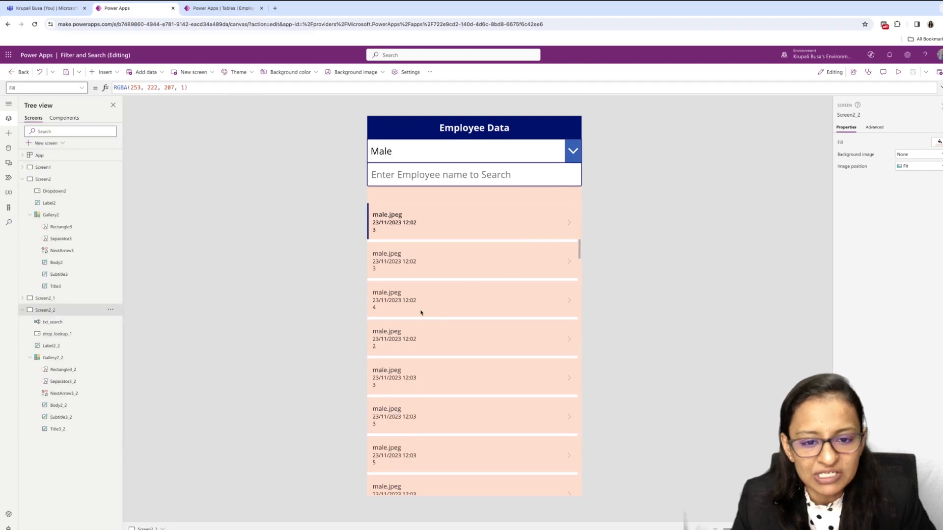
- Open the gallery's field settings and set its subtitle field to FirstName
left_click(421, 313)
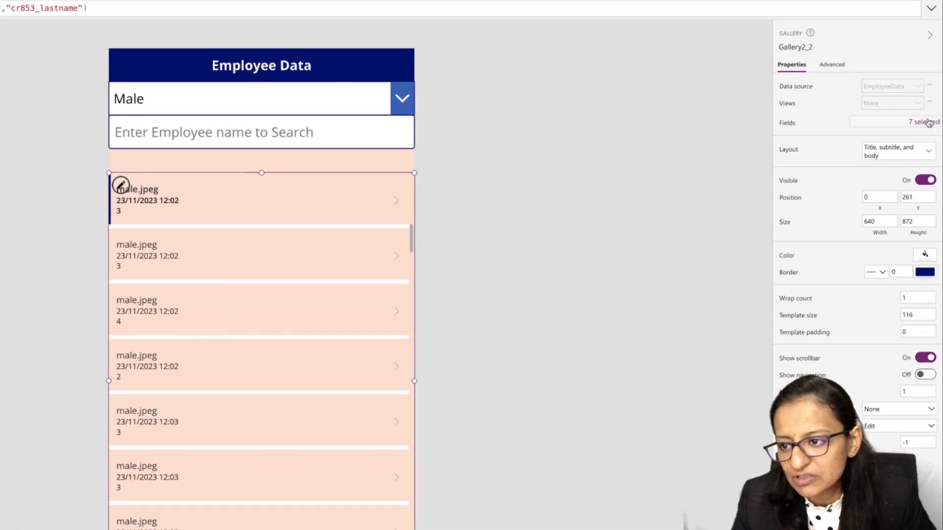
left_click(896, 173)
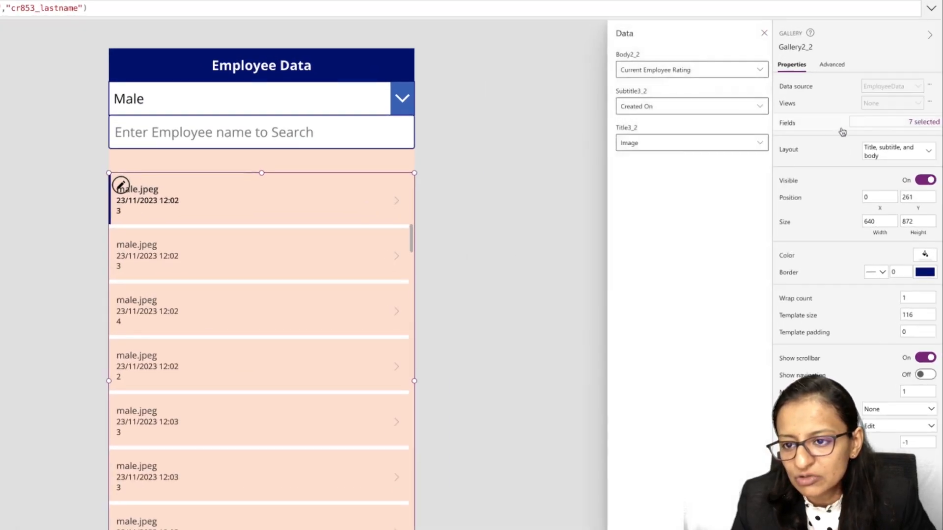
left_click(676, 106)
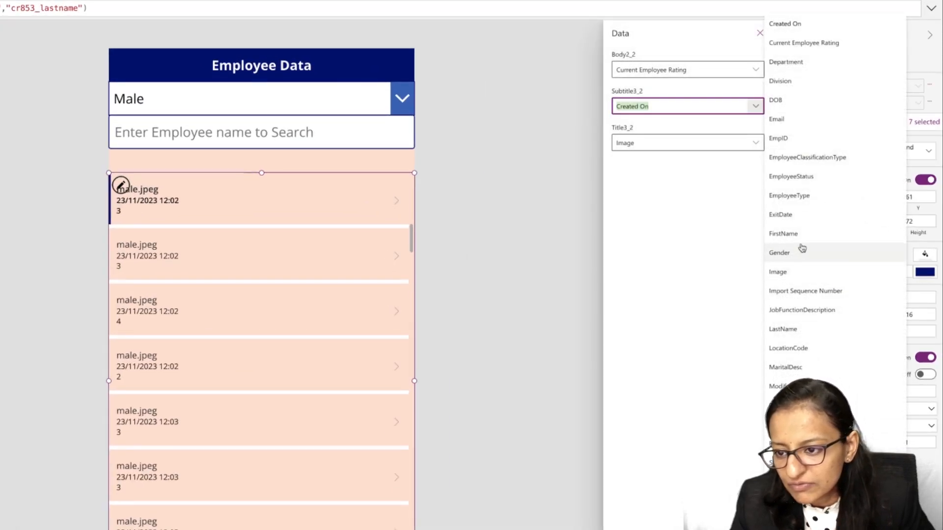
left_click(786, 234)
- Set the gallery's title field to Status and its body field to Email
left_click(754, 143)
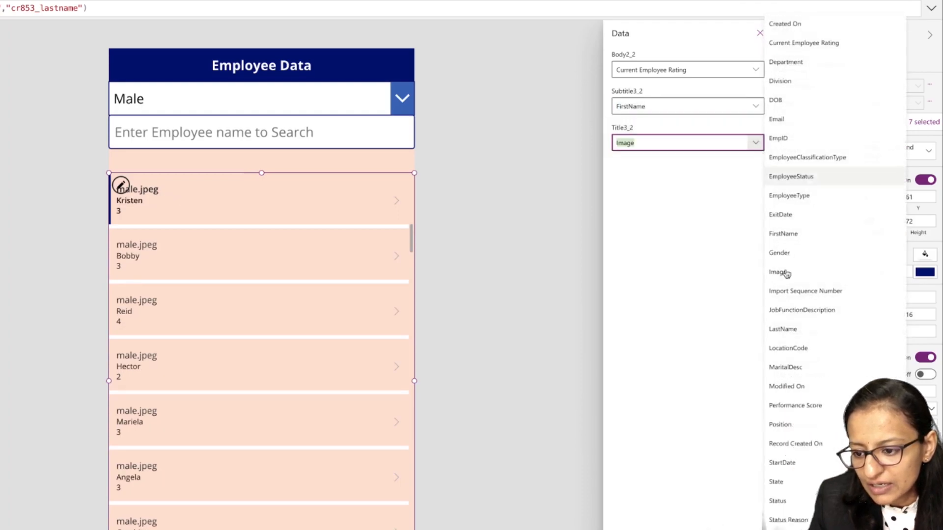
left_click(781, 501)
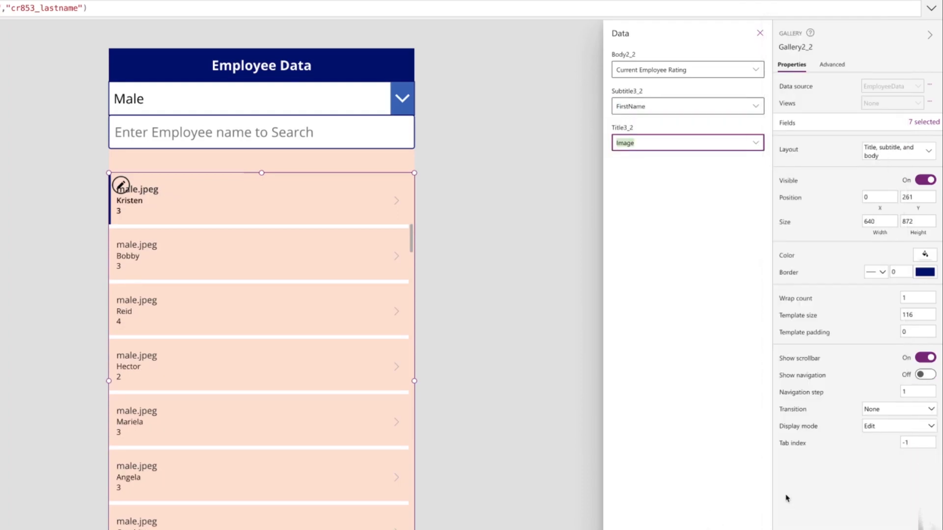
left_click(754, 70)
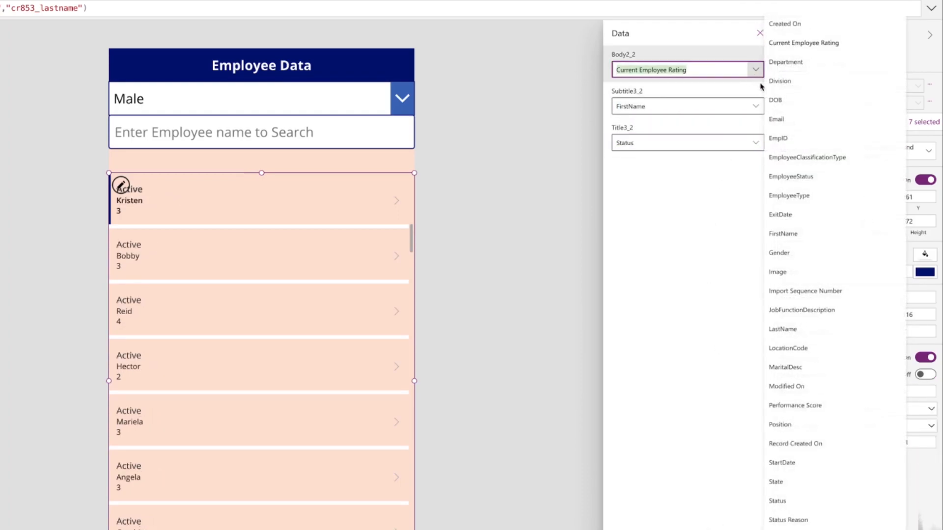
left_click(786, 122)
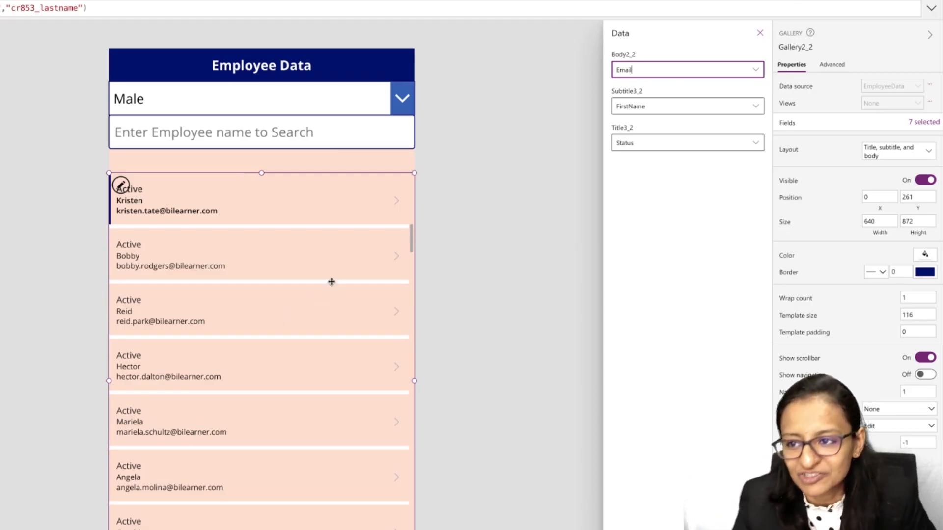
- Preview the app, search the employee gallery for "bu", and exit the preview
left_click(826, 1)
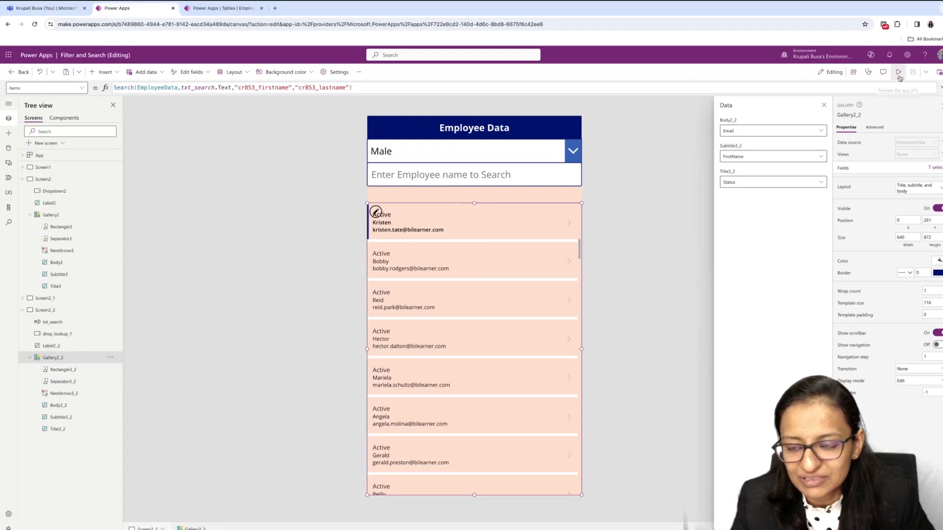
left_click(899, 74)
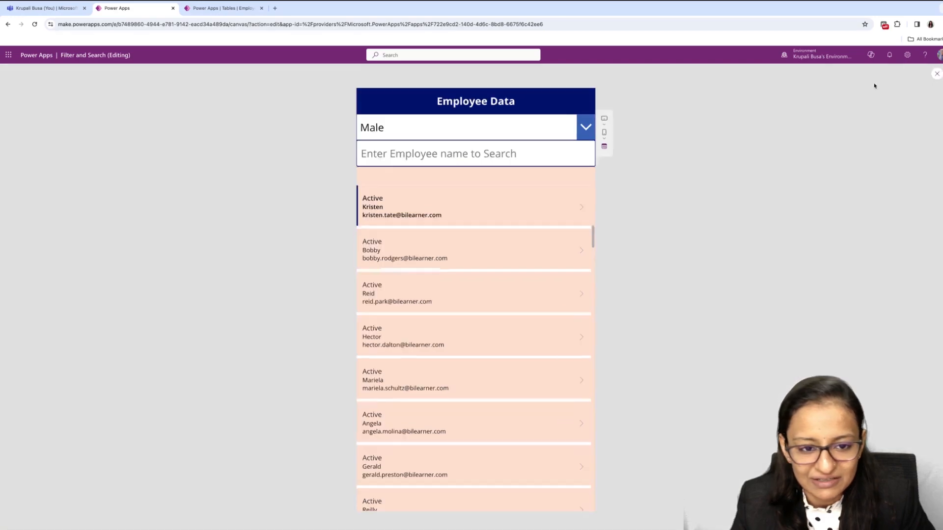
left_click(402, 148)
type("b")
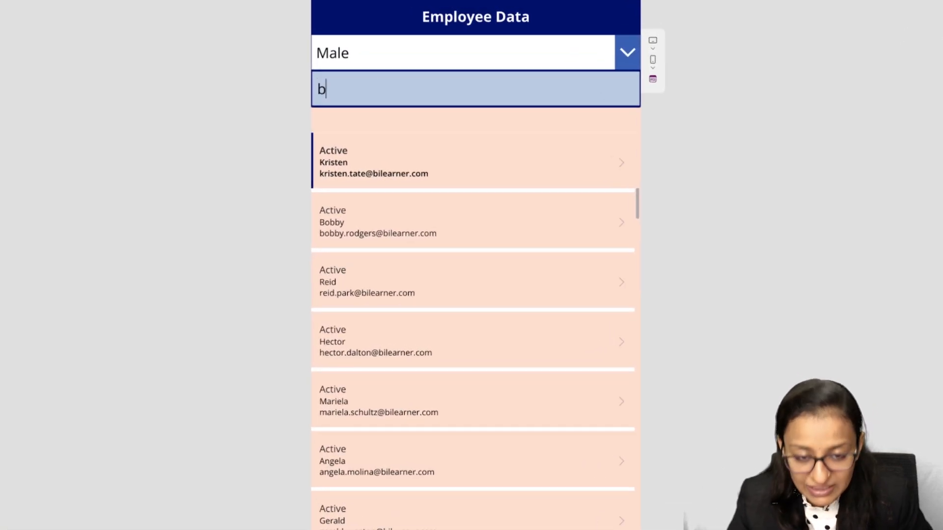
type("u")
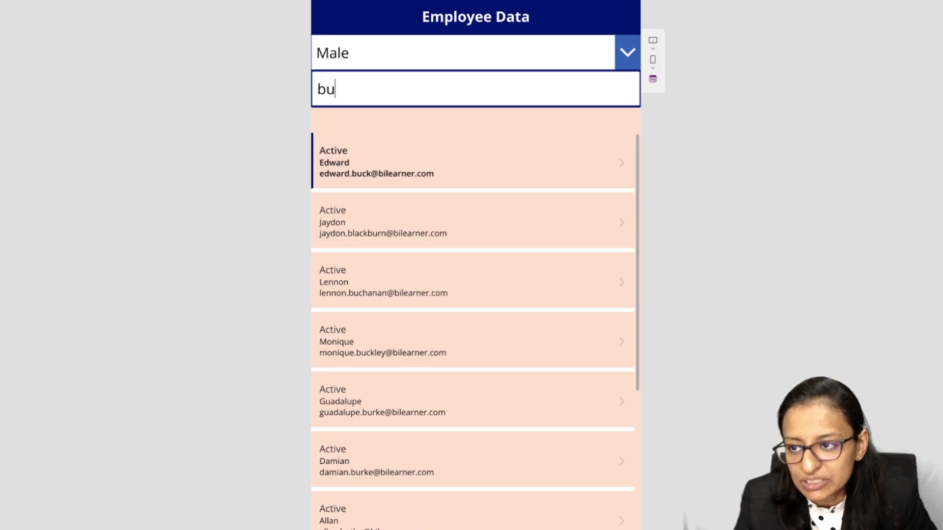
key("Escape")
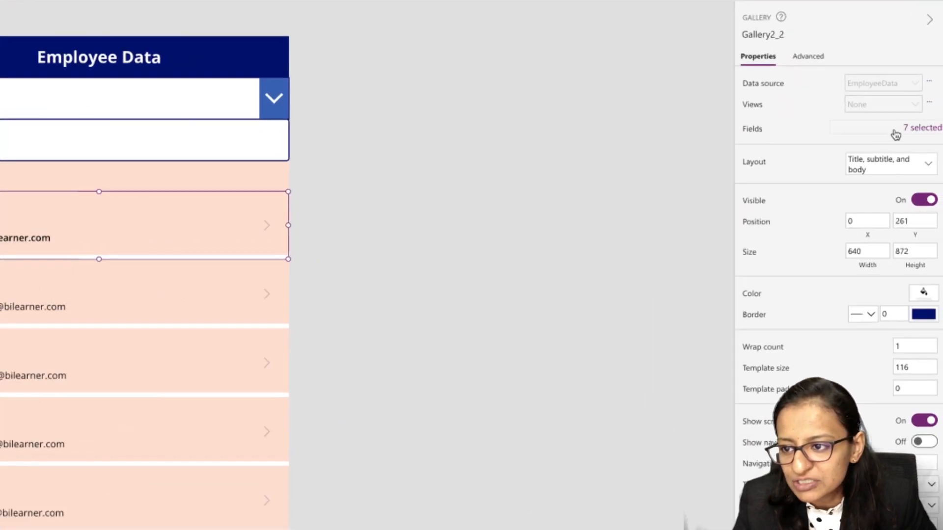
- Set the gallery's body field to LastName
left_click(926, 169)
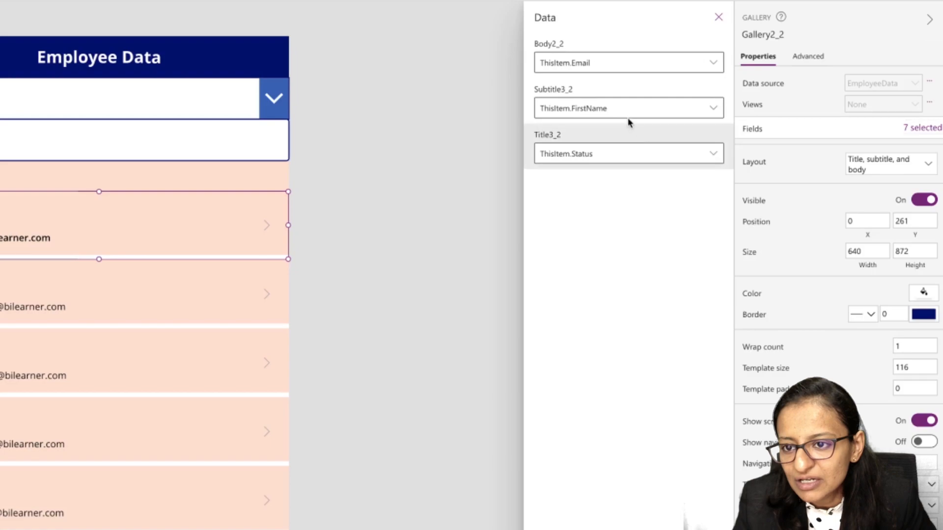
left_click(713, 64)
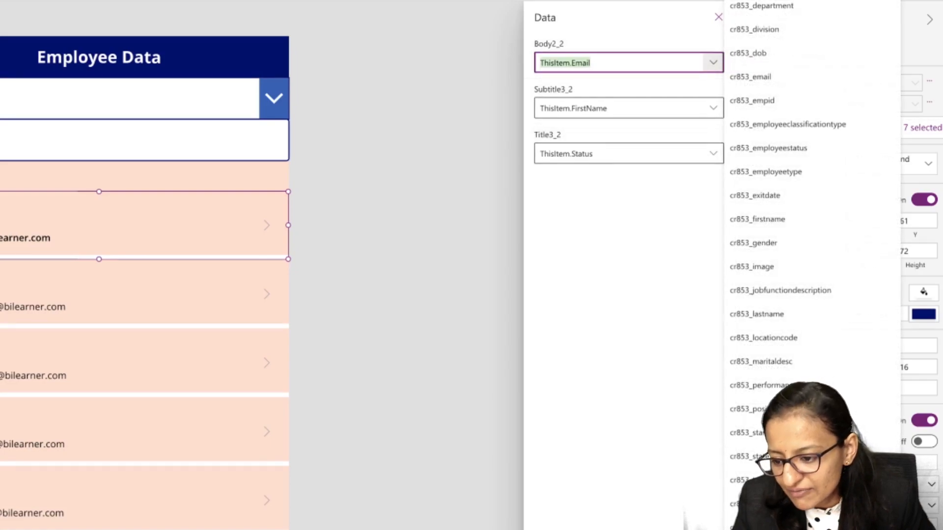
left_click(775, 317)
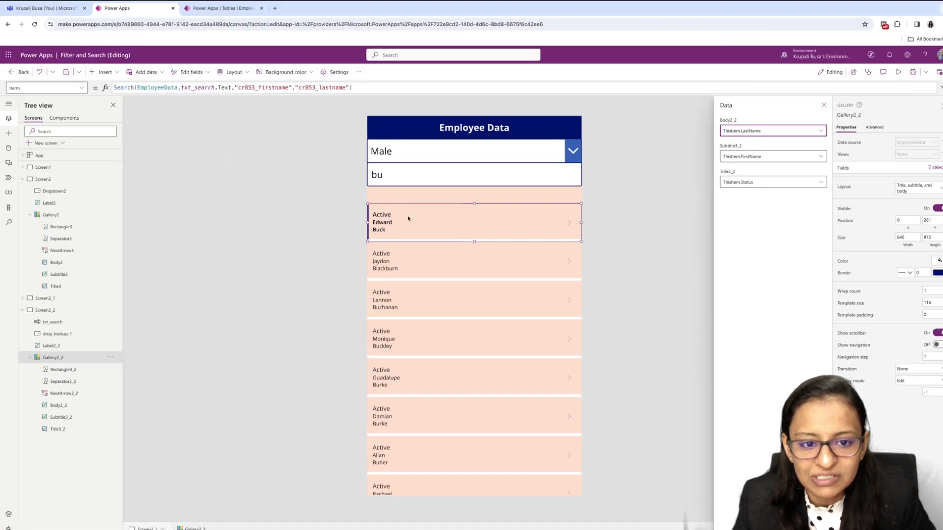
left_click(803, 87)
- Preview the app, search the employee gallery for "k", exit the preview, and select the gallery
left_click(913, 72)
left_click(901, 72)
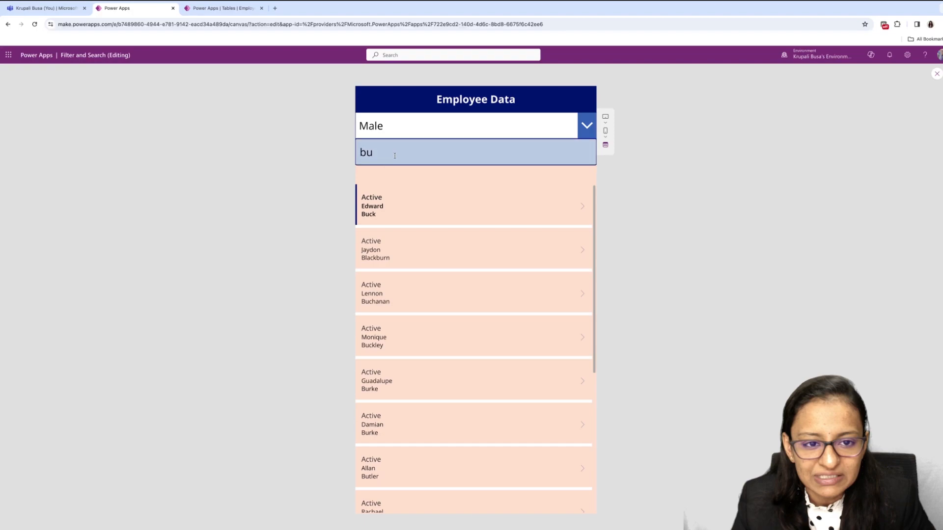
left_click(394, 153)
key("BackSpace")
key("BackSpace")
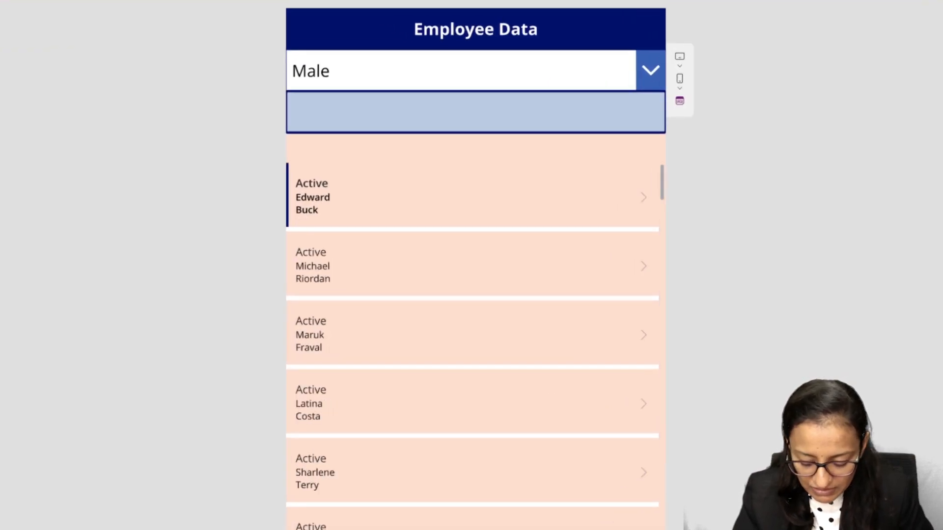
type("k")
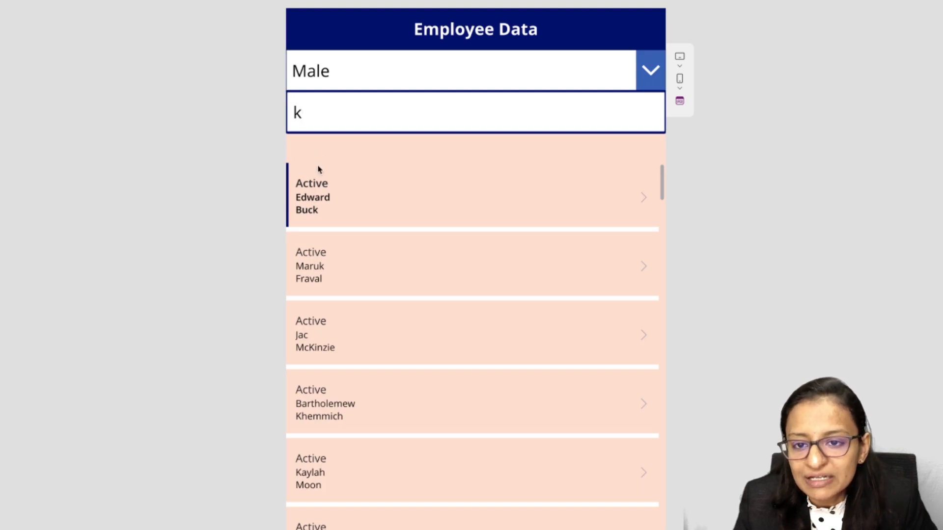
left_click(931, 55)
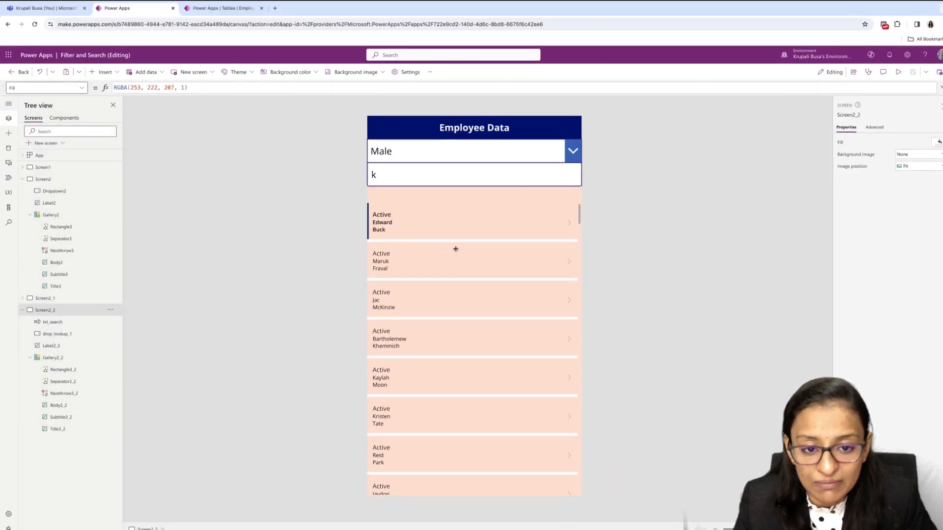
left_click(456, 249)
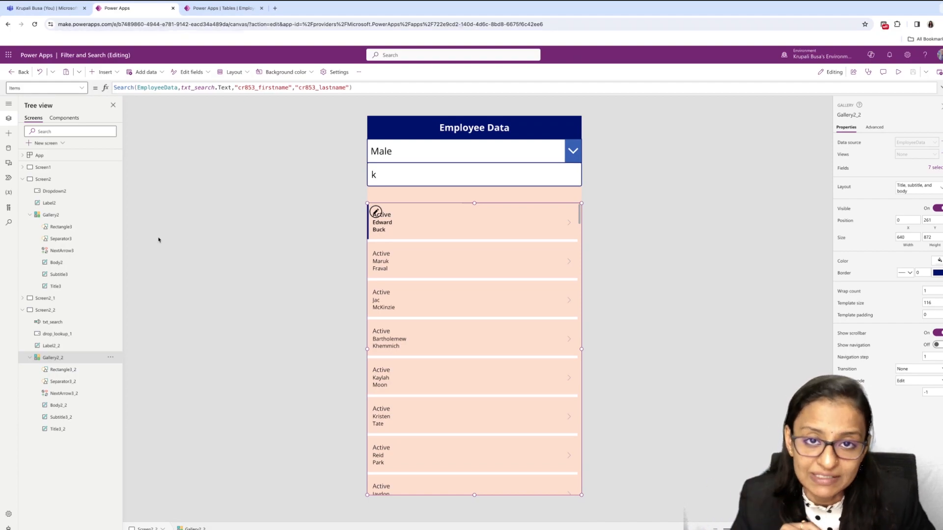
- Open Screen1 with its gender drop-down and name search box, and duplicate the screen
left_click(36, 169)
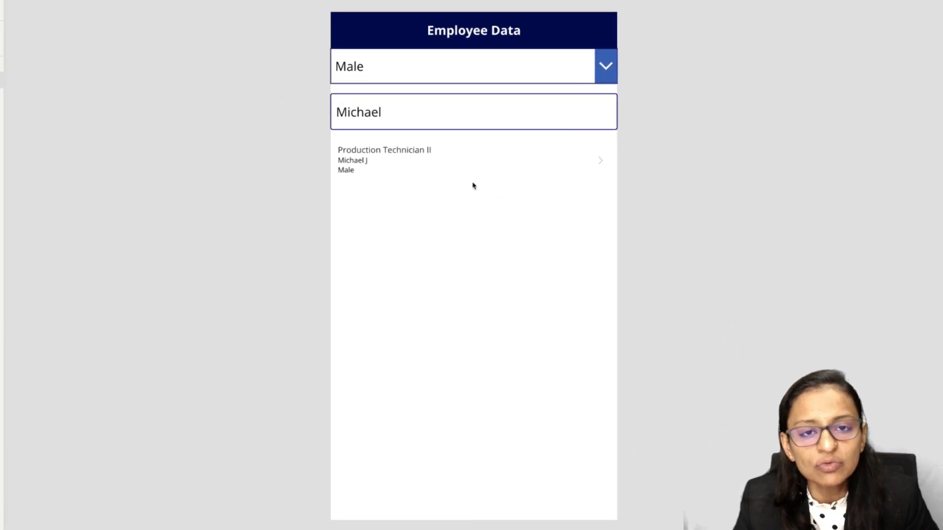
left_click(440, 69)
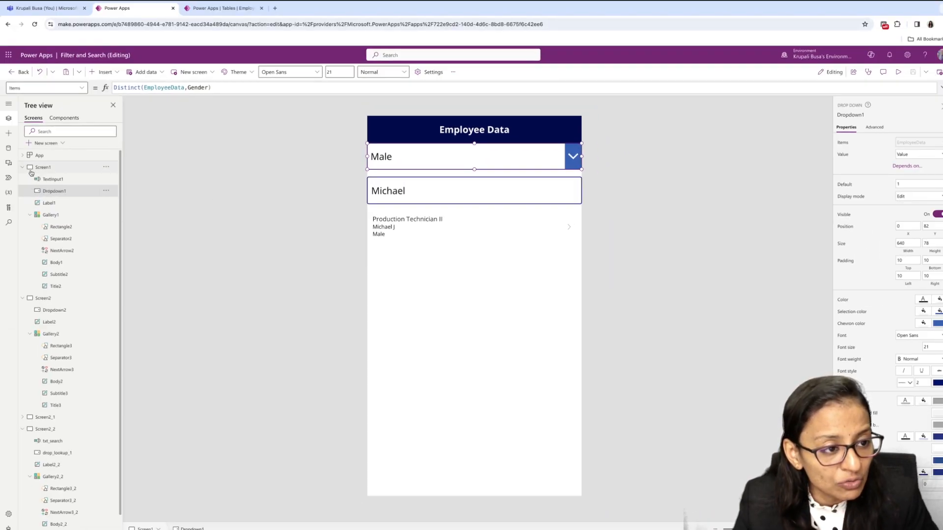
left_click(31, 170)
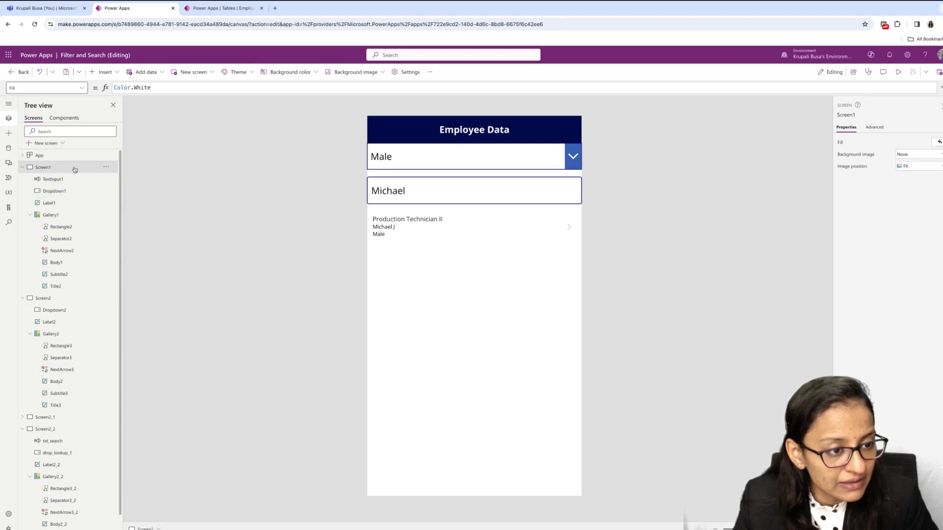
left_click(106, 167)
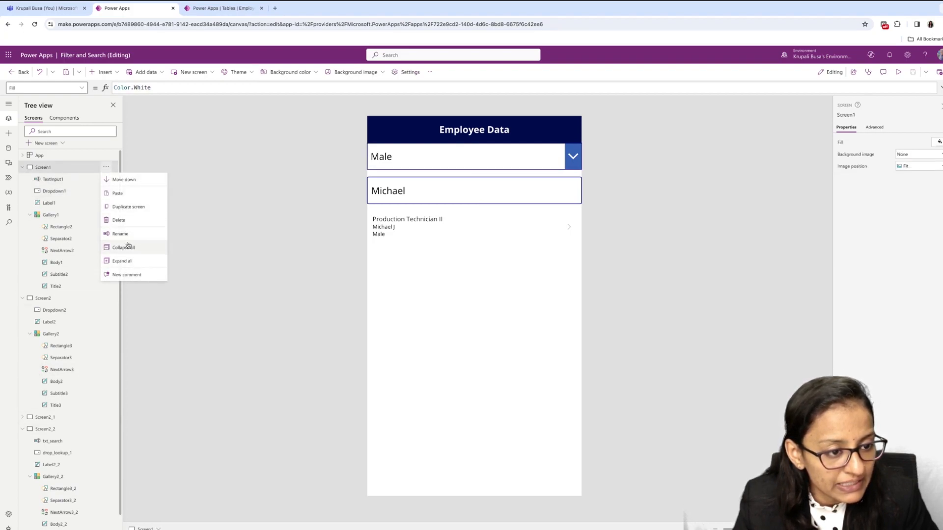
left_click(129, 206)
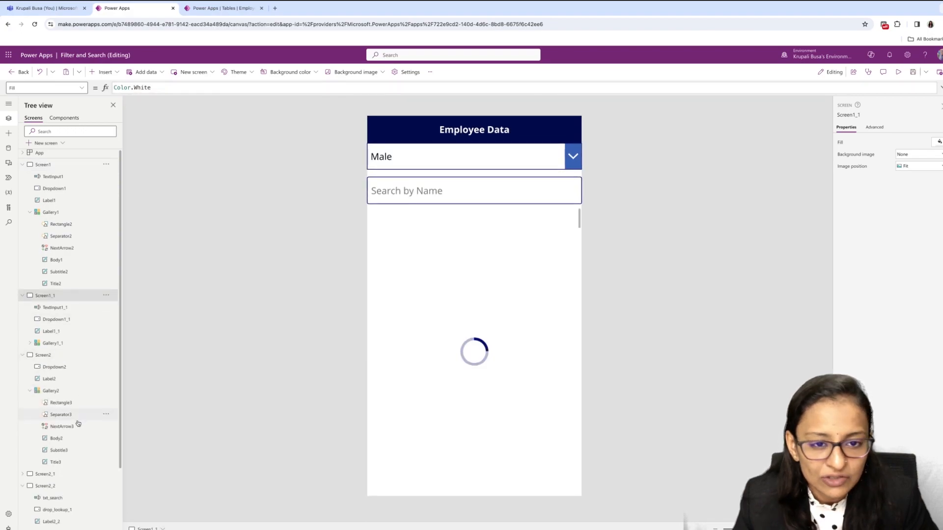
- Collapse Screen1, Screen1_1, Screen2 and Screen2_2 in the screen tree
scroll(77, 423, "down", 2)
left_click(23, 219)
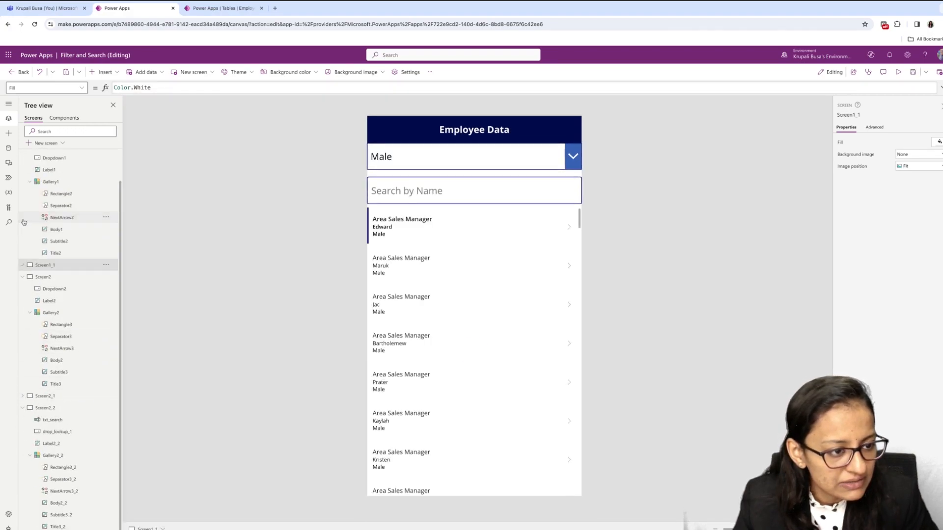
left_click(22, 277)
left_click(23, 334)
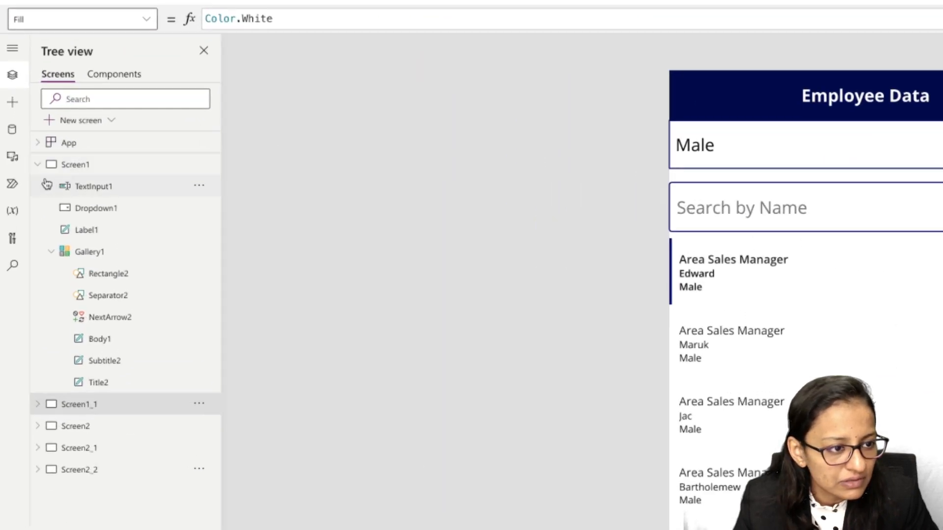
left_click(23, 168)
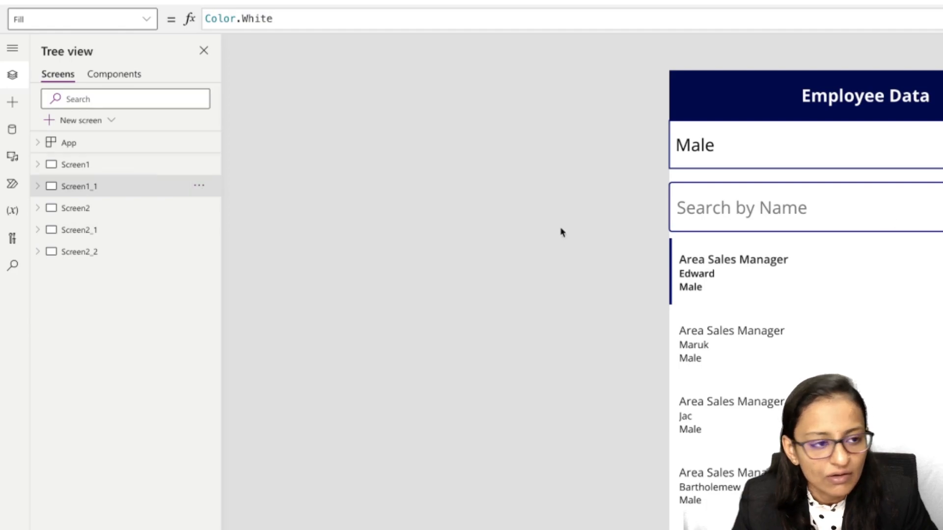
- Rename Screen1_1 to "search based on gender and name"
left_click(199, 186)
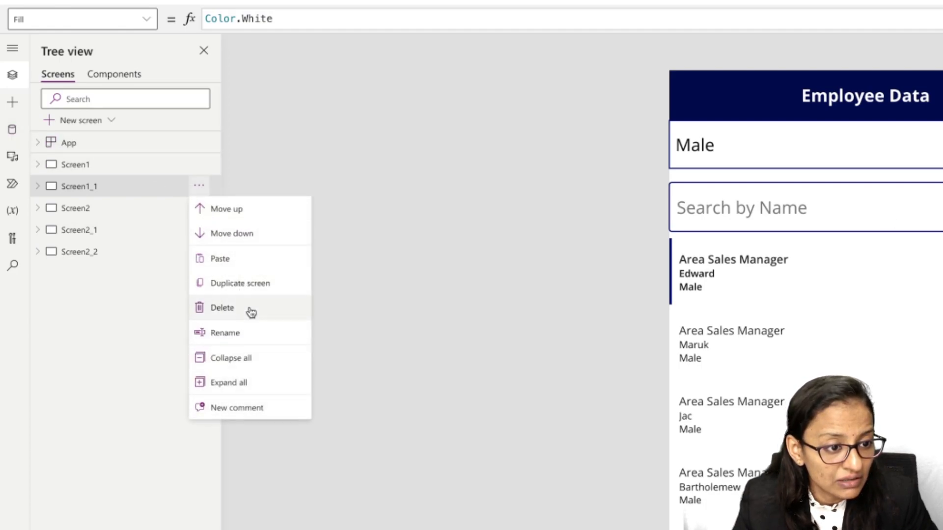
left_click(248, 333)
type("search based on ")
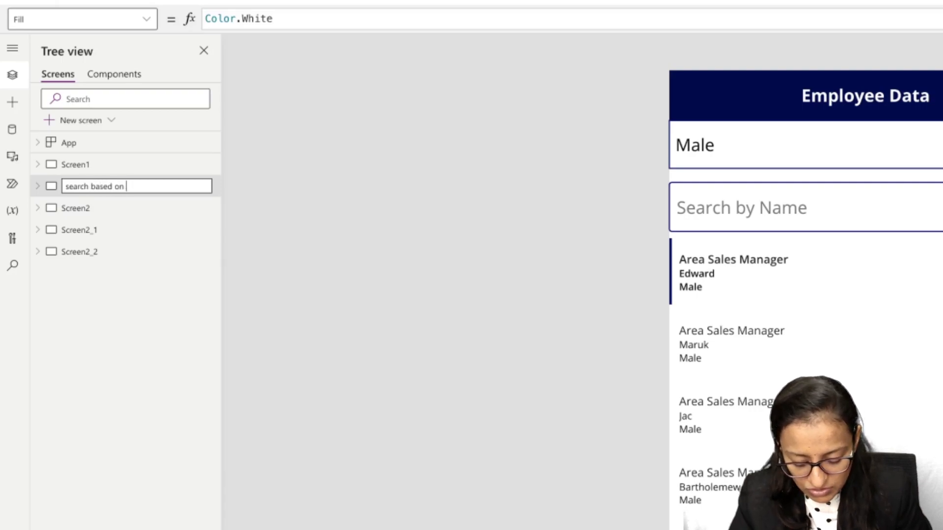
type("gender and name")
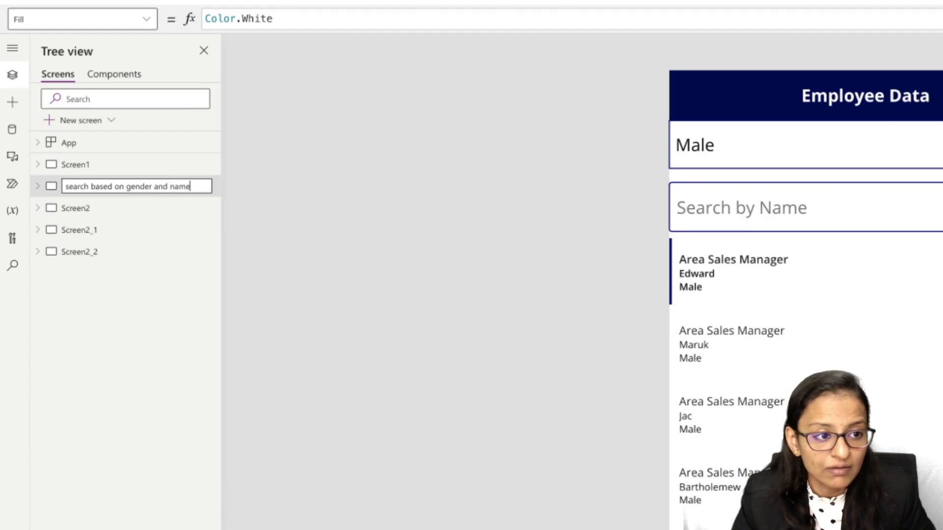
key("Return")
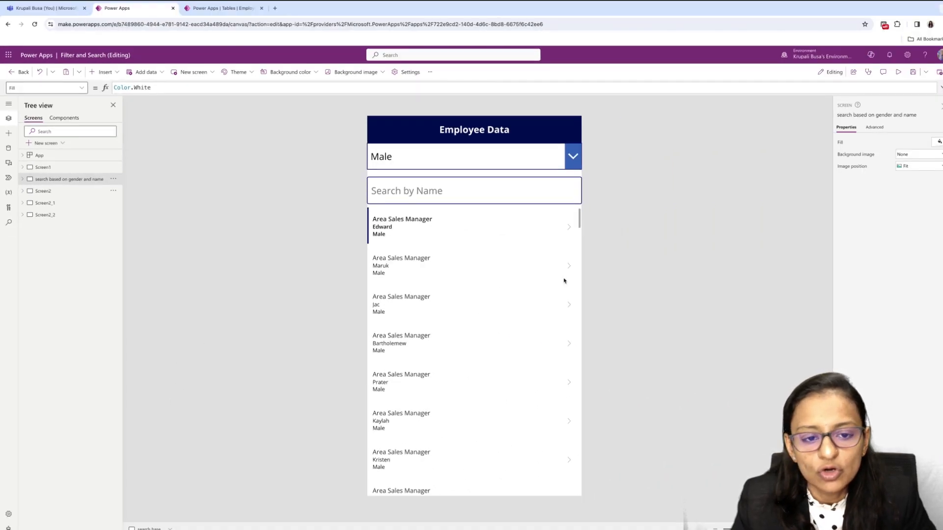
- Examine the Search formula of the gallery on Screen2_2, including its search text and the first- and last-name columns
left_click(469, 267)
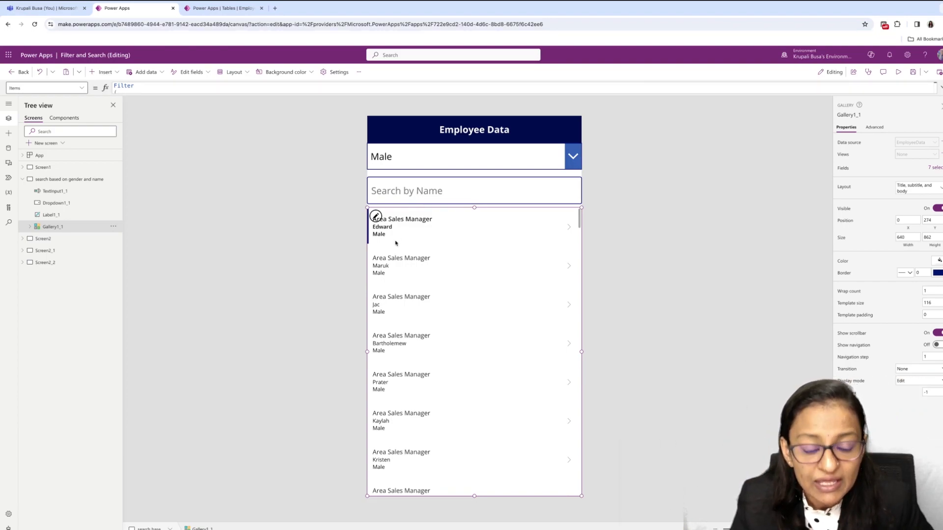
left_click(44, 262)
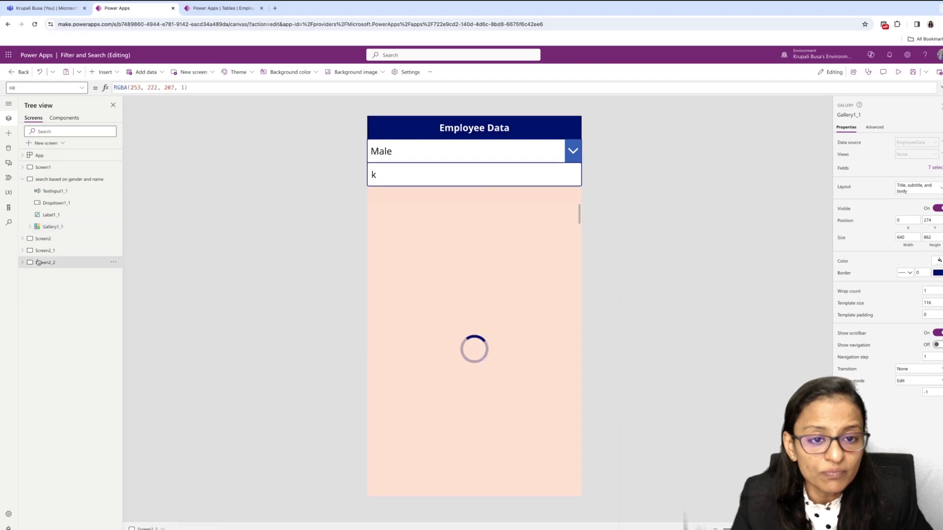
left_click(417, 231)
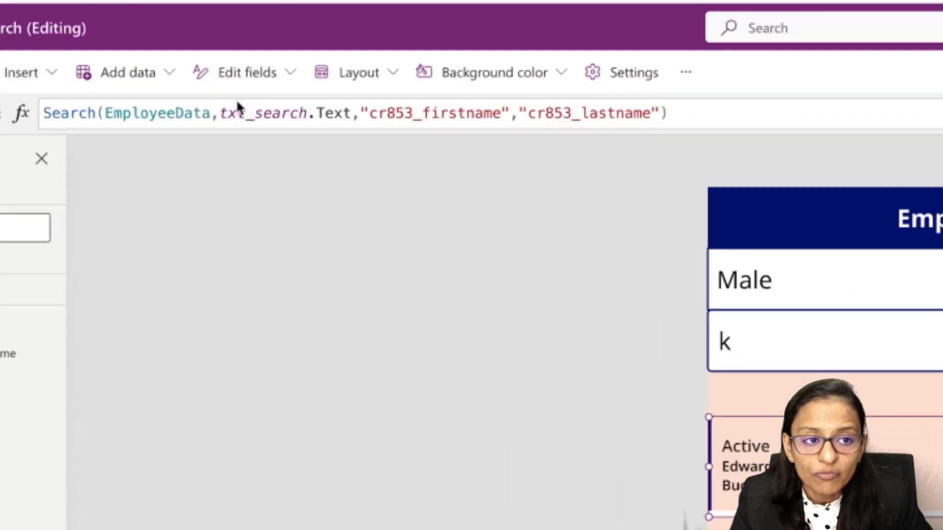
left_click_drag(181, 88, 227, 86)
left_click_drag(351, 109, 364, 116)
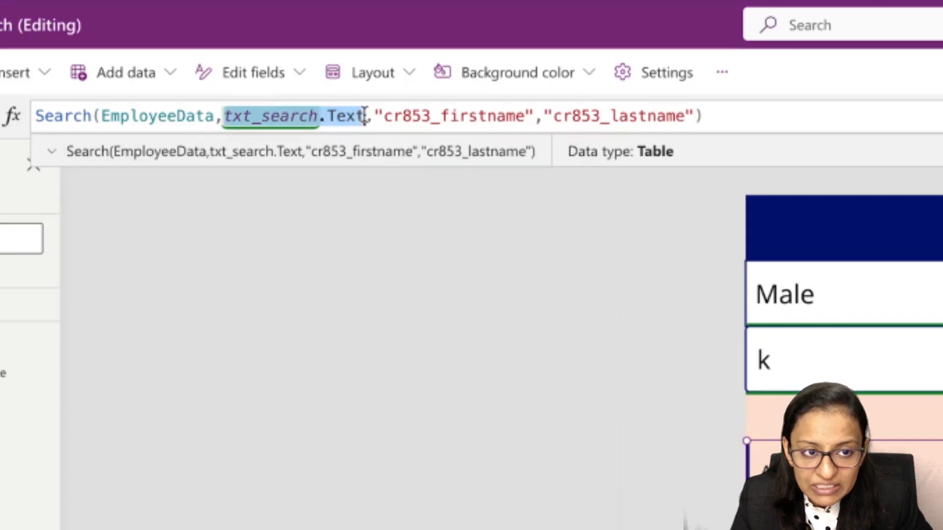
double_click(476, 116)
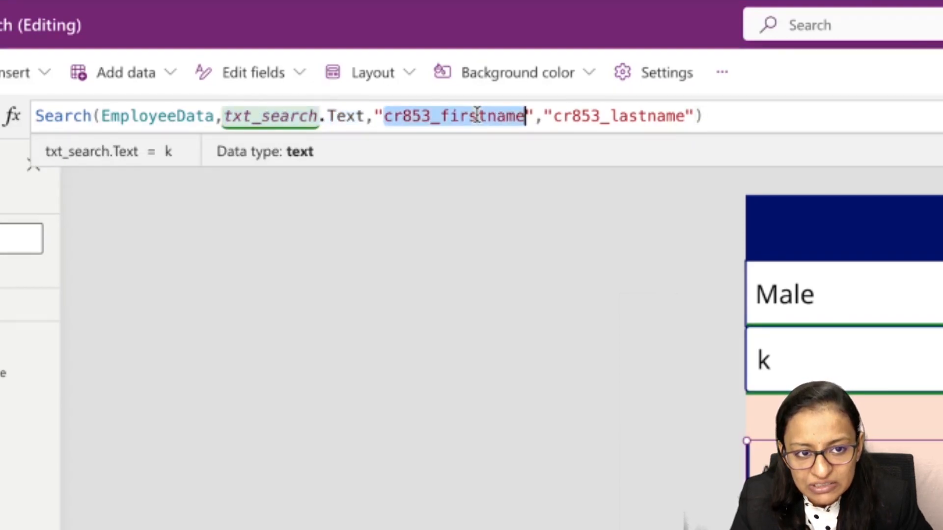
double_click(608, 117)
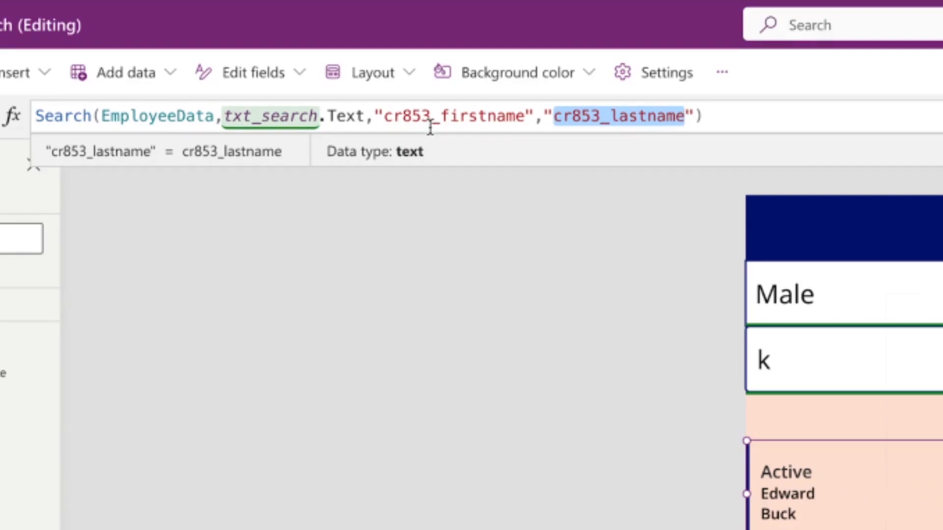
left_click(47, 263)
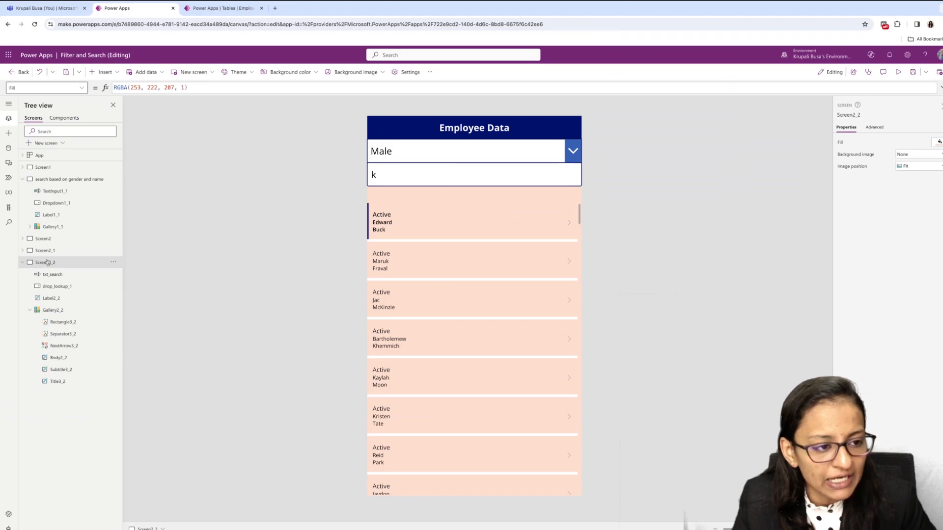
- Clear the Filter formula from the Items property of the gallery on the "search based on gender and name" screen
left_click(54, 179)
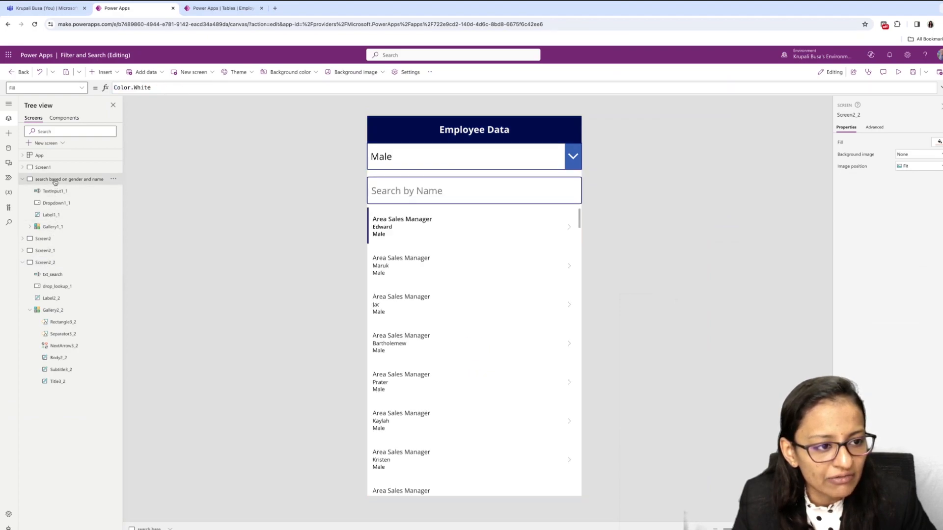
left_click(513, 339)
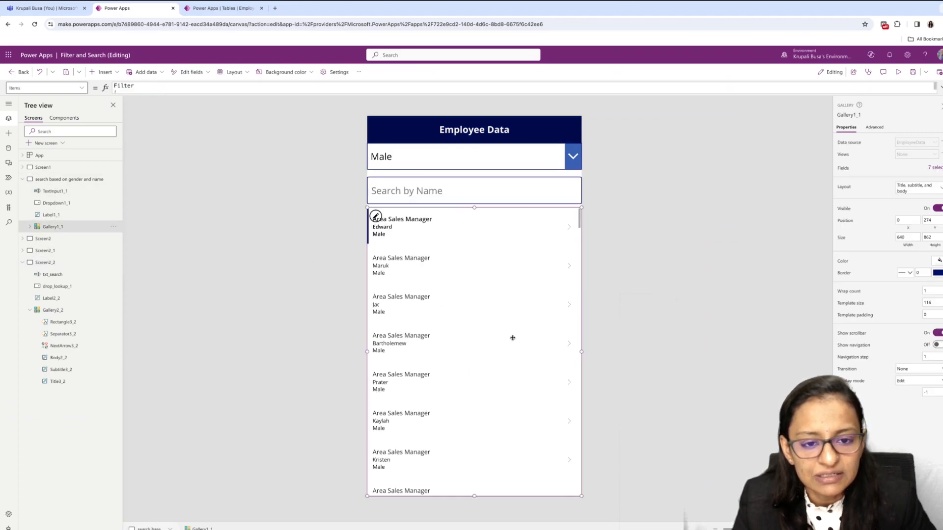
left_click(941, 89)
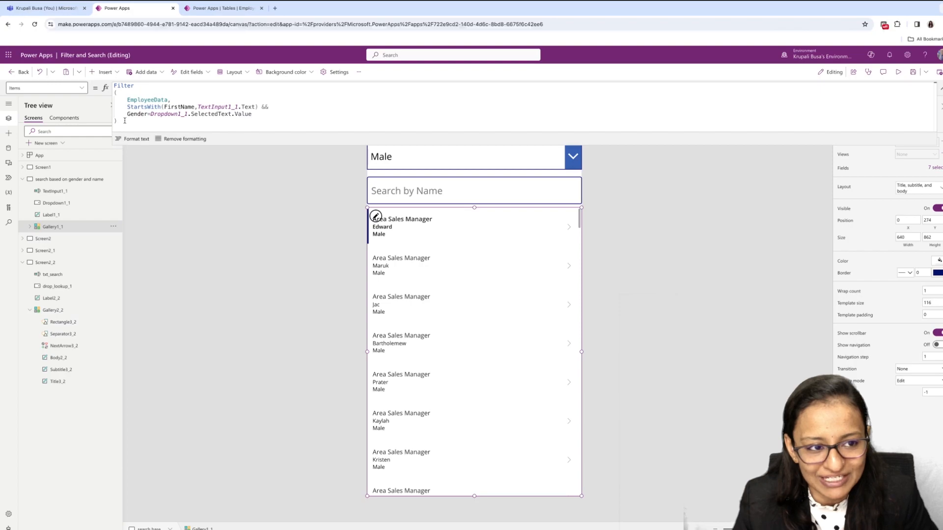
left_click_drag(122, 120, 113, 86)
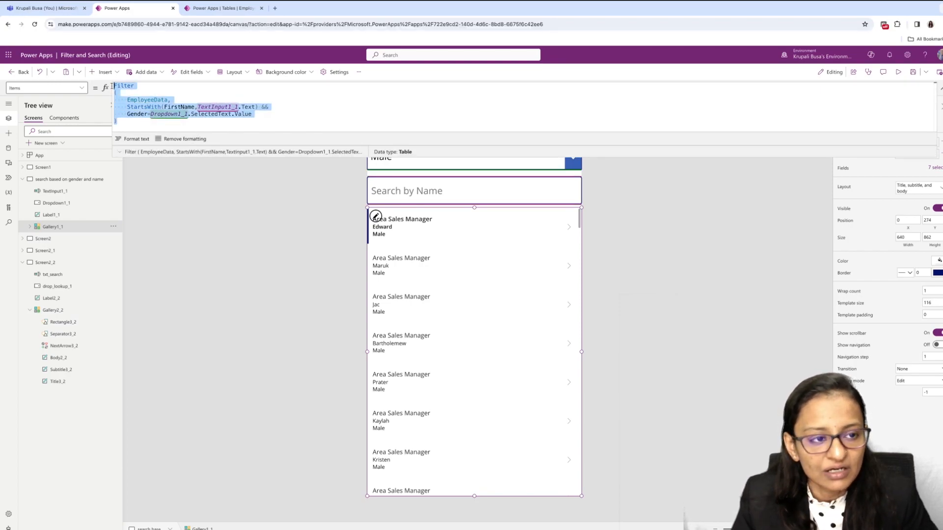
key("BackSpace")
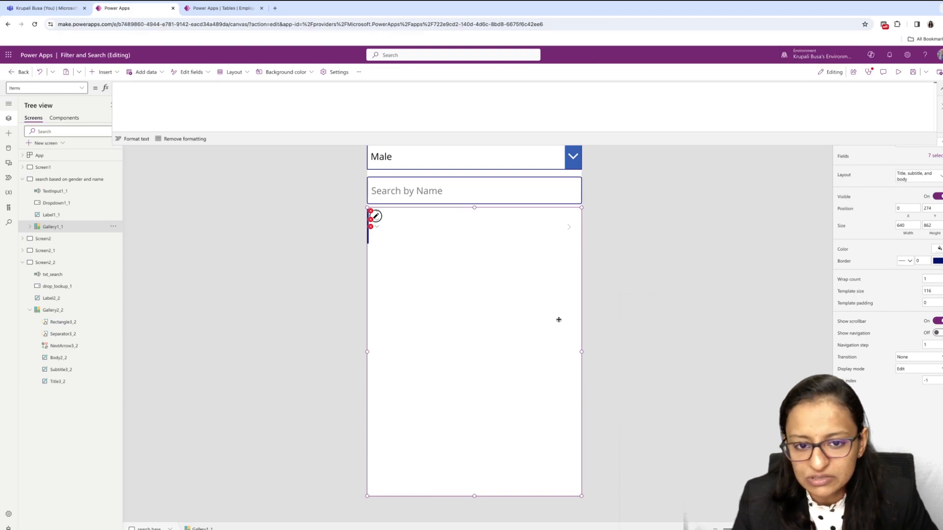
left_click(941, 89)
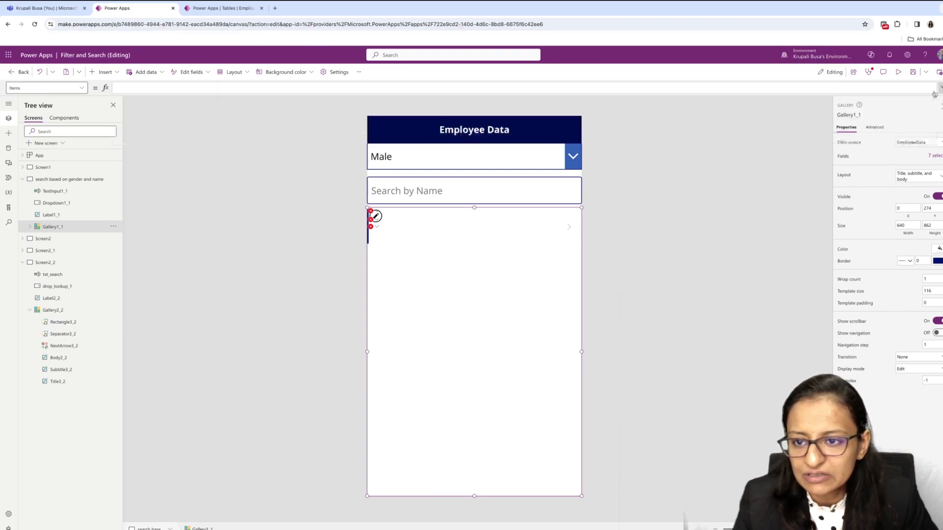
- Rename the gender dropdown on the "search based on gender and name" screen to drop_gender
left_click(492, 164)
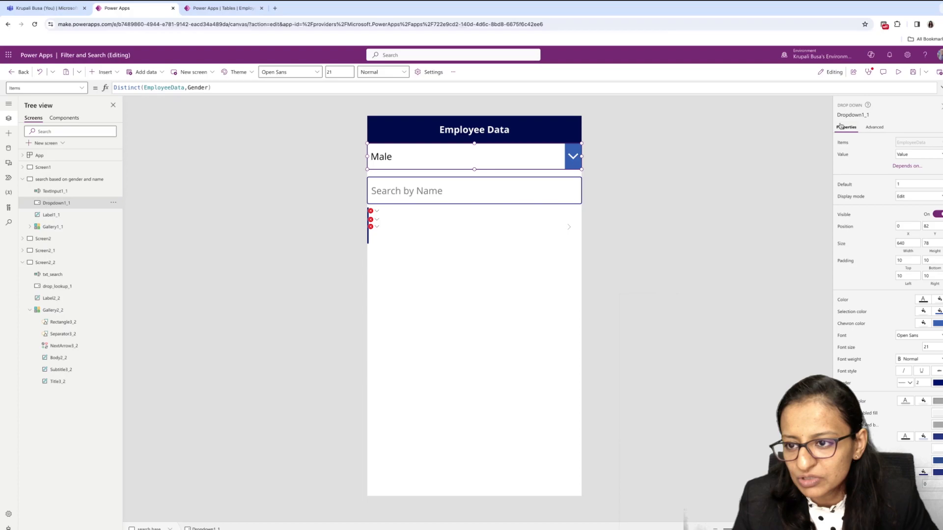
left_click(848, 116)
type("drop")
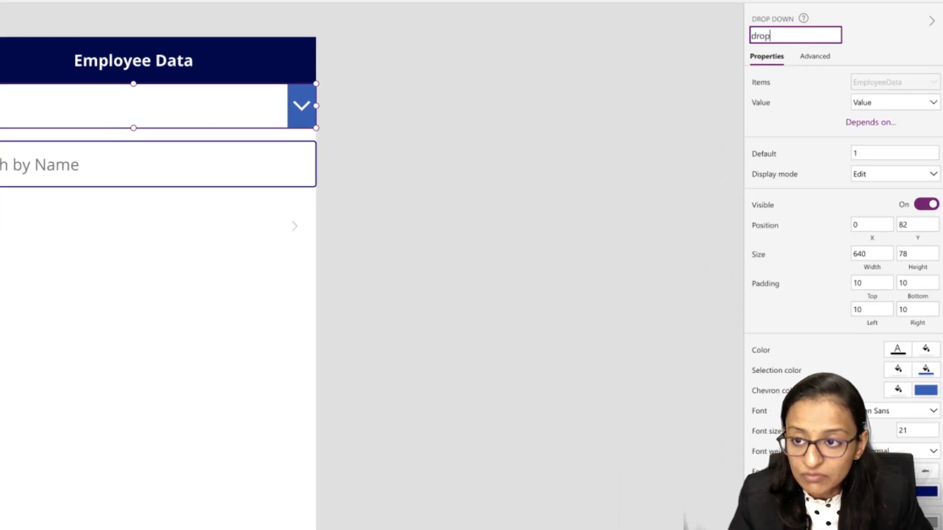
type("_gend")
key("Return")
- Rename the "Search by Name" text input to txt_search_name
left_click(142, 169)
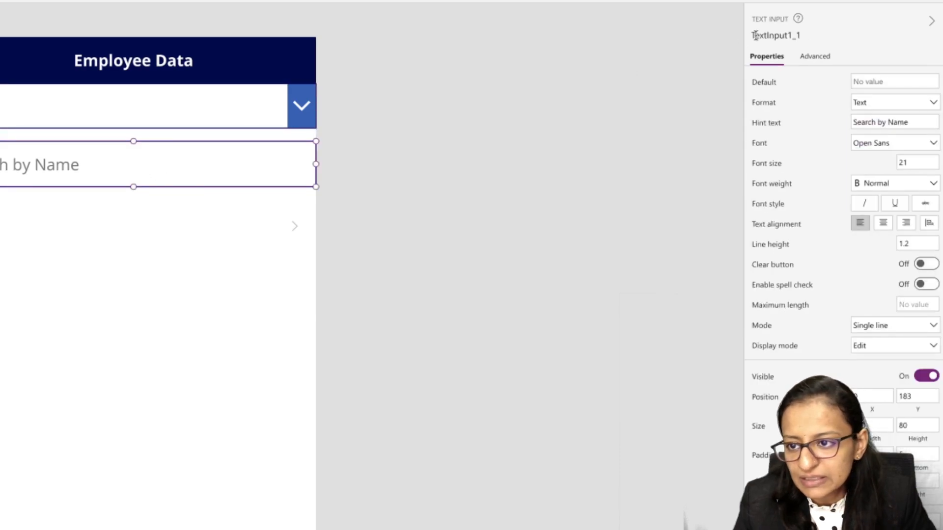
left_click(767, 32)
type("txt_sea")
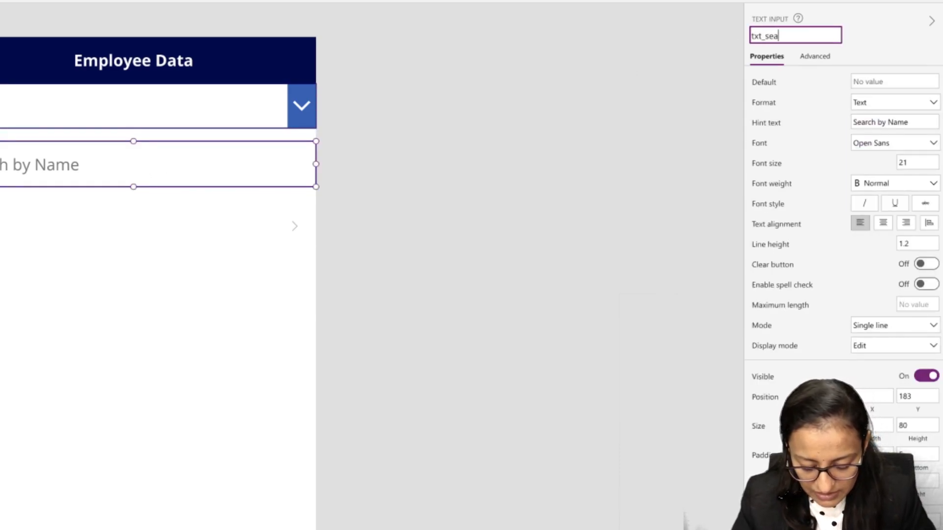
type("rch_name")
key("Return")
- Set EmployeeData as the data source of the gallery below the search box and enlarge its formula editor
left_click(225, 350)
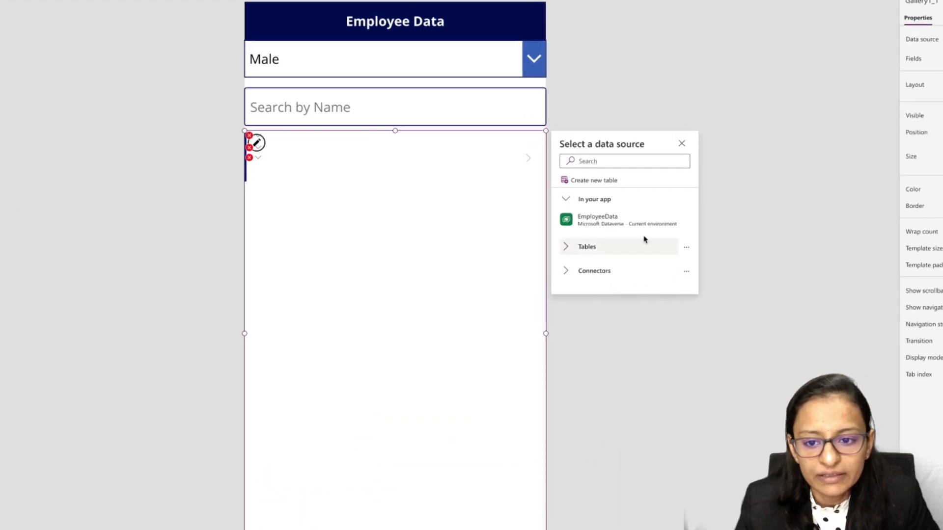
left_click(639, 274)
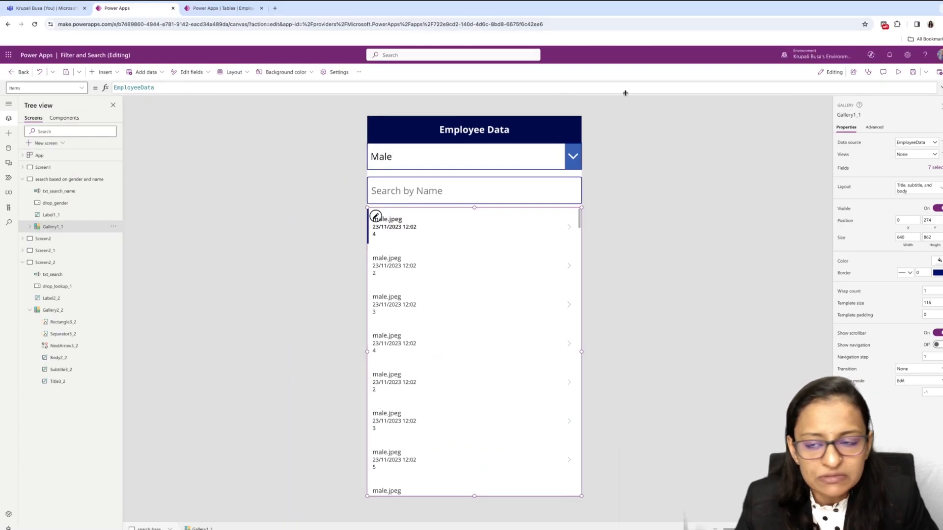
left_click(827, 91)
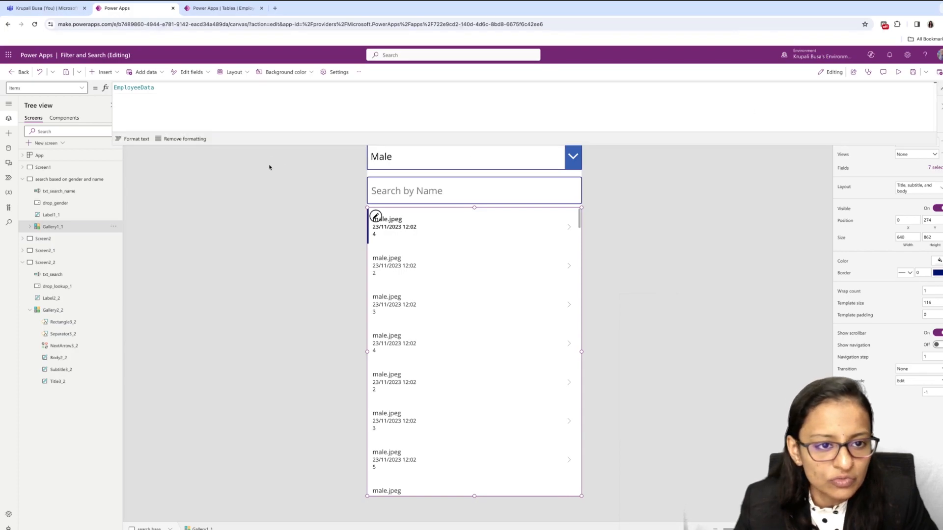
left_click_drag(309, 149, 300, 198)
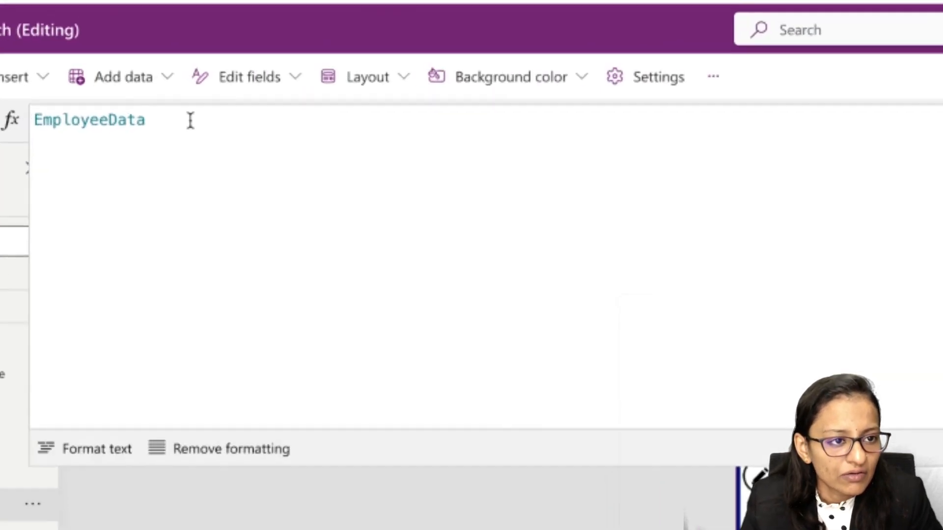
- Replace the gallery's Items formula with a Filter function whose empty brackets are spread over separate lines
key("ctrl+a")
key("BackSpace")
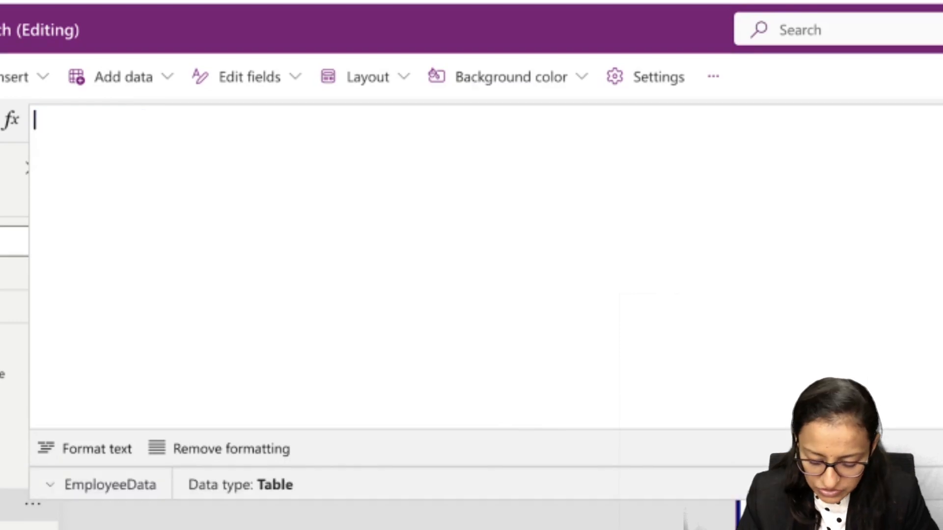
type("f")
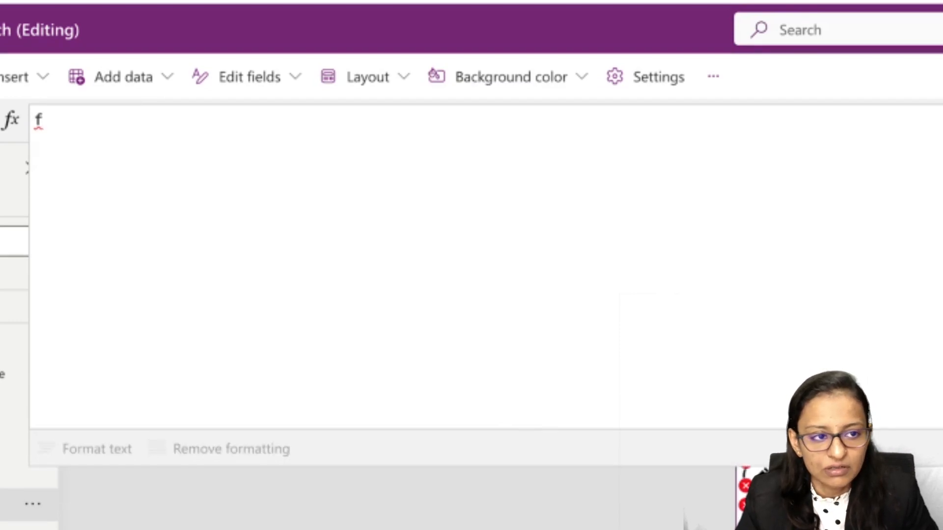
key("ctrl+a")
type("file")
key("Tab")
key("Return")
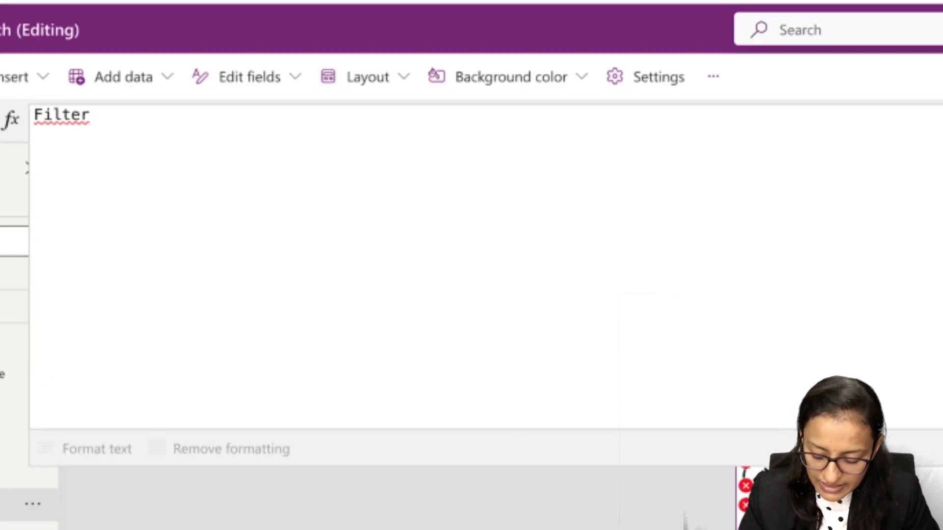
type("(")
key("Escape")
key("Return")
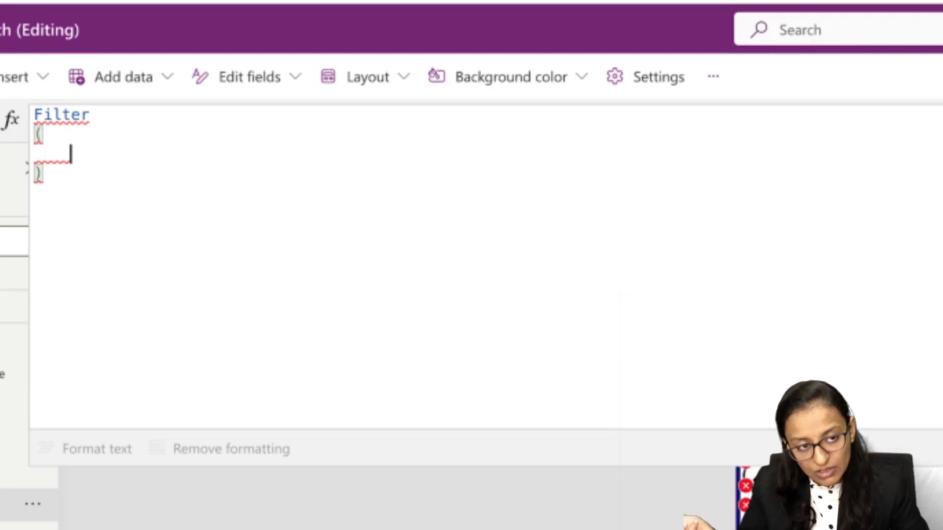
- Enter EmployeeData as the Filter function's source table and start a new line for the condition
type("en")
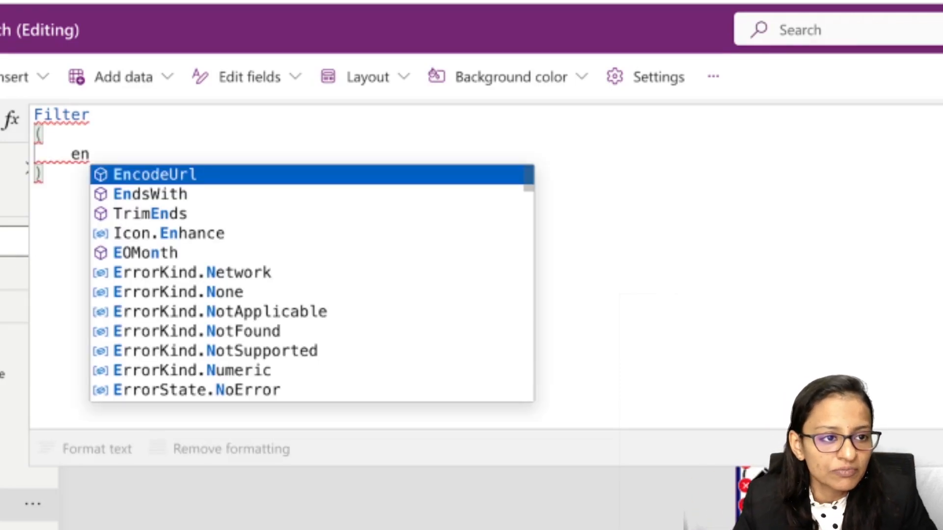
key("BackSpace")
key("BackSpace")
type("Em")
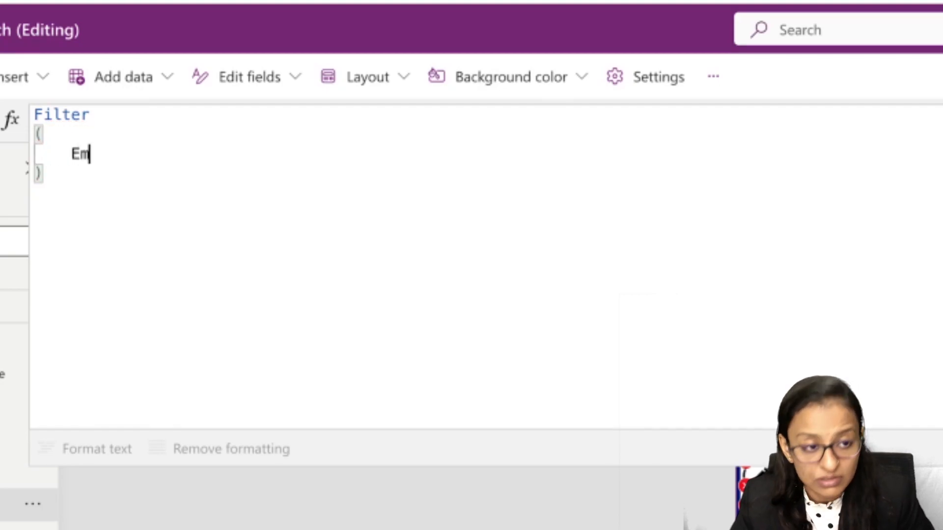
type("ployeeData,")
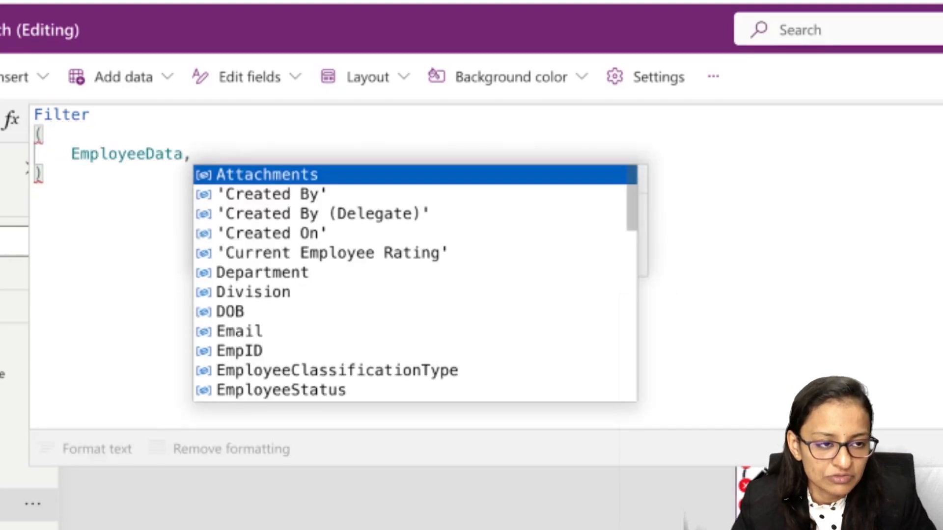
key("Tab")
key("BackSpace")
key("BackSpace")
key("BackSpace")
key("BackSpace")
key("BackSpace")
key("BackSpace")
key("BackSpace")
key("BackSpace")
key("BackSpace")
key("BackSpace")
key("BackSpace")
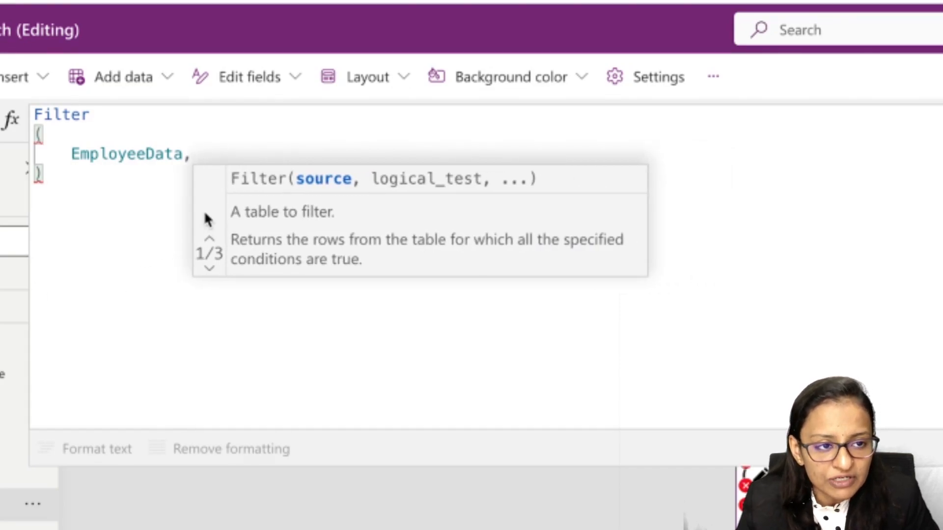
key("shift+Return")
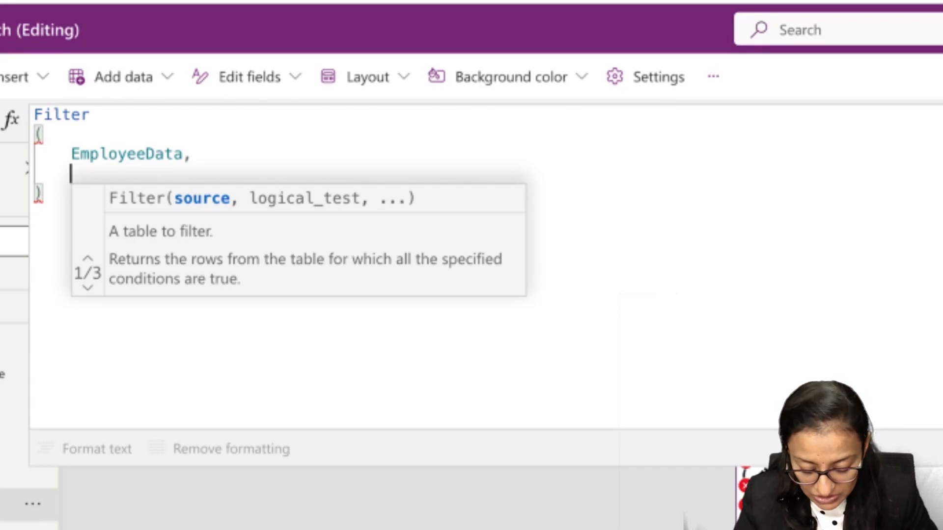
- Add the Filter condition Gender=drop_gender.SelectedText.Value
type("gen")
key("Tab")
type("=")
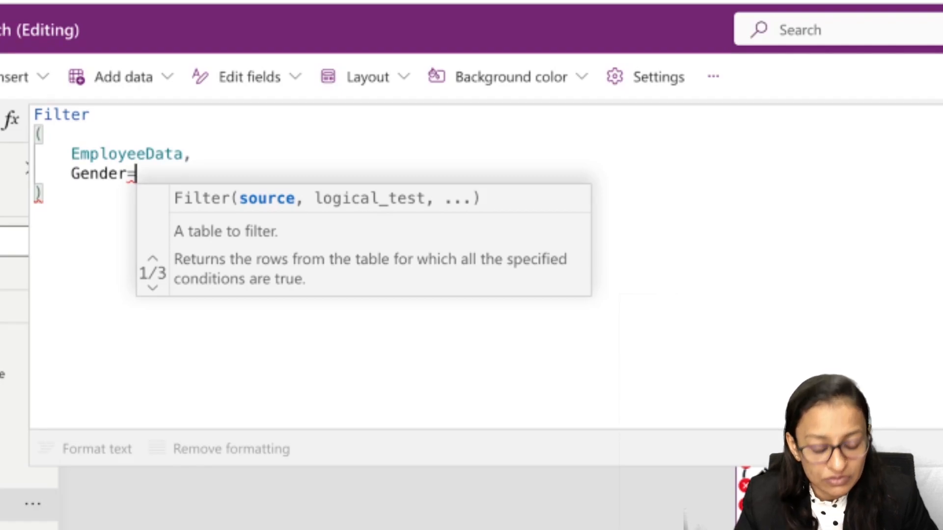
type("dr")
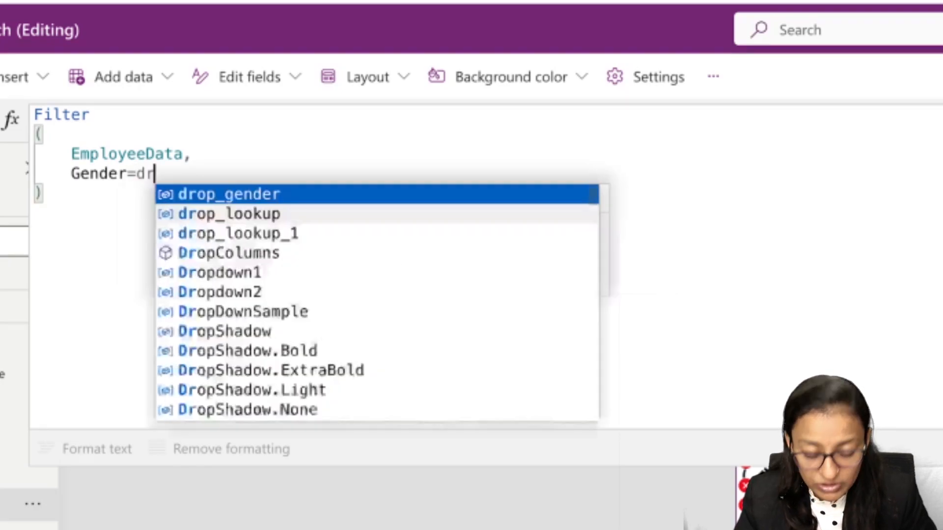
type("o")
key("Tab")
type(".")
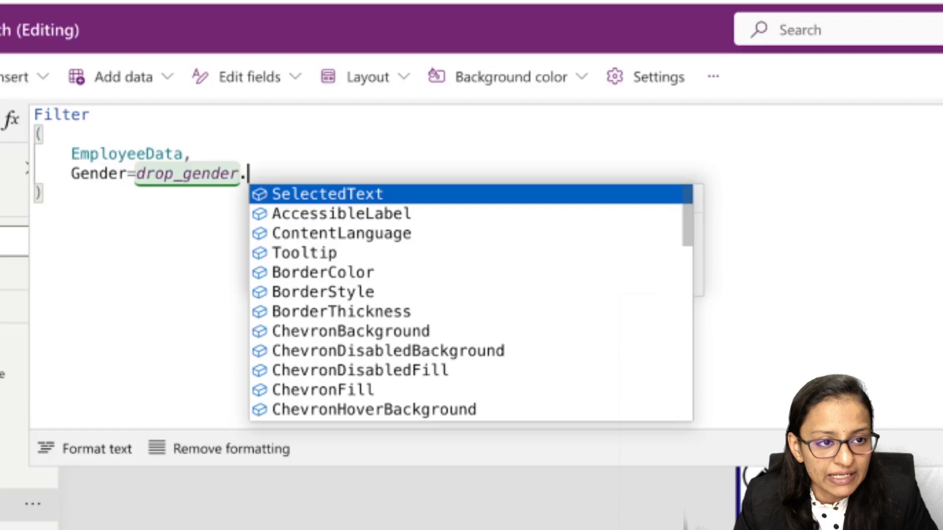
key("Tab")
type(".")
key("Tab")
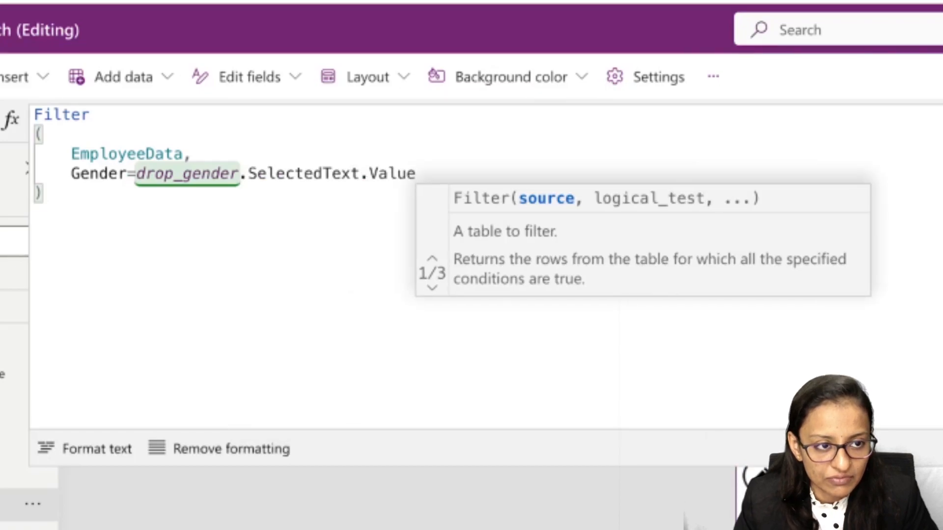
- Append the && operator after the gender condition and start a new line for a second condition
type(",")
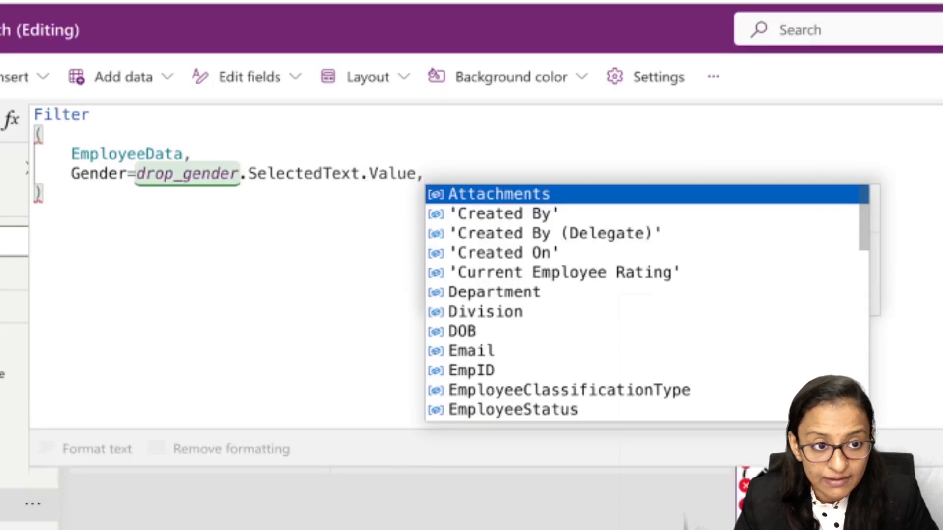
key("Escape")
key("shift+Return")
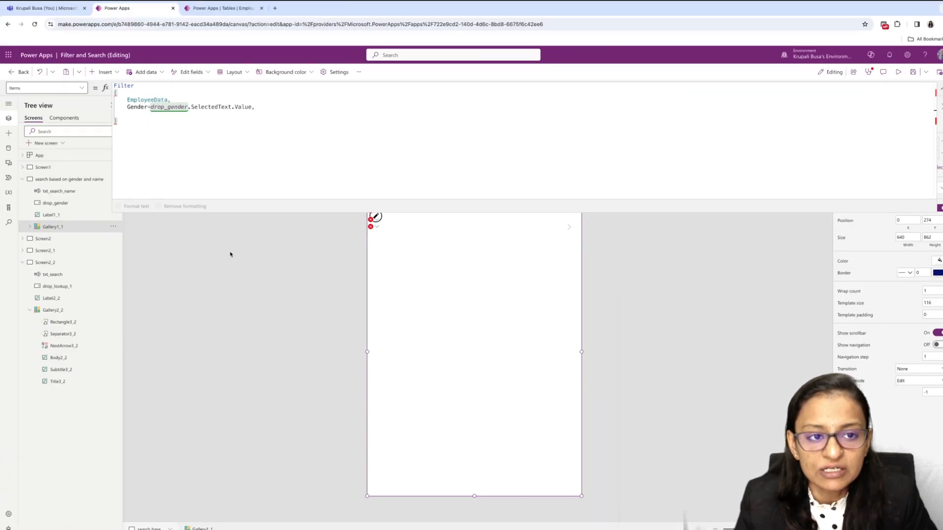
left_click(791, 121)
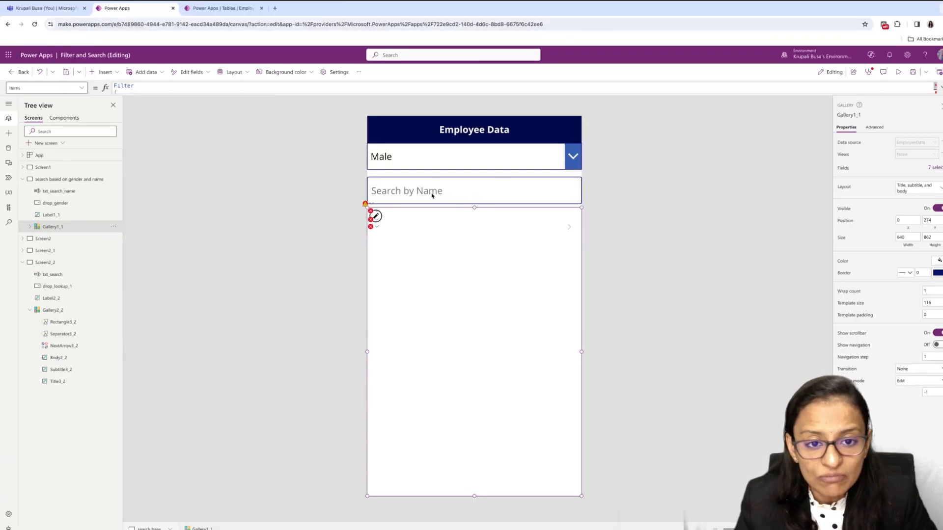
left_click(939, 89)
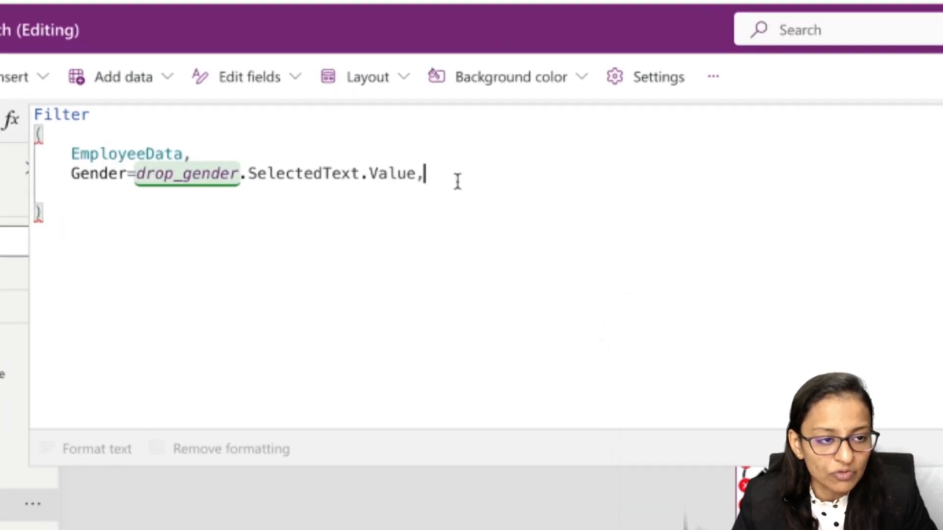
key("BackSpace")
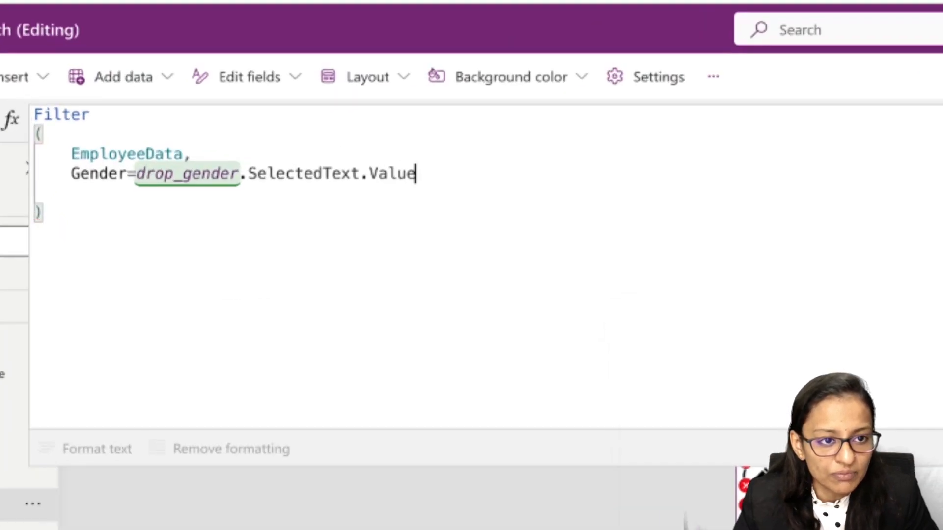
type("77")
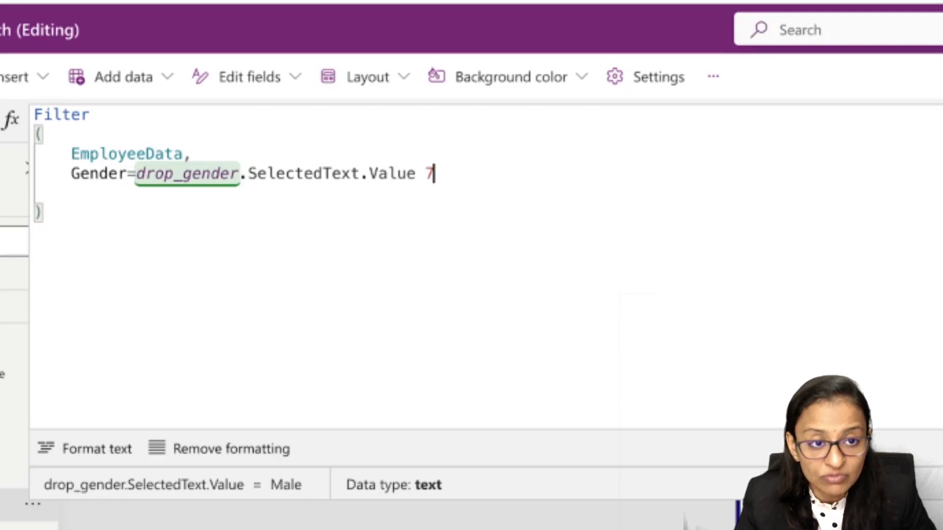
key("BackSpace")
key("BackSpace")
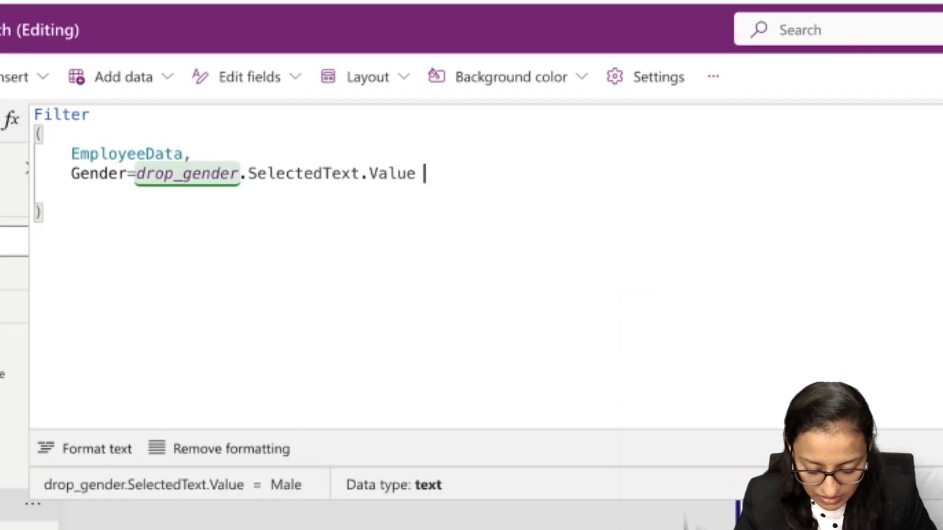
type("&&")
key("Return")
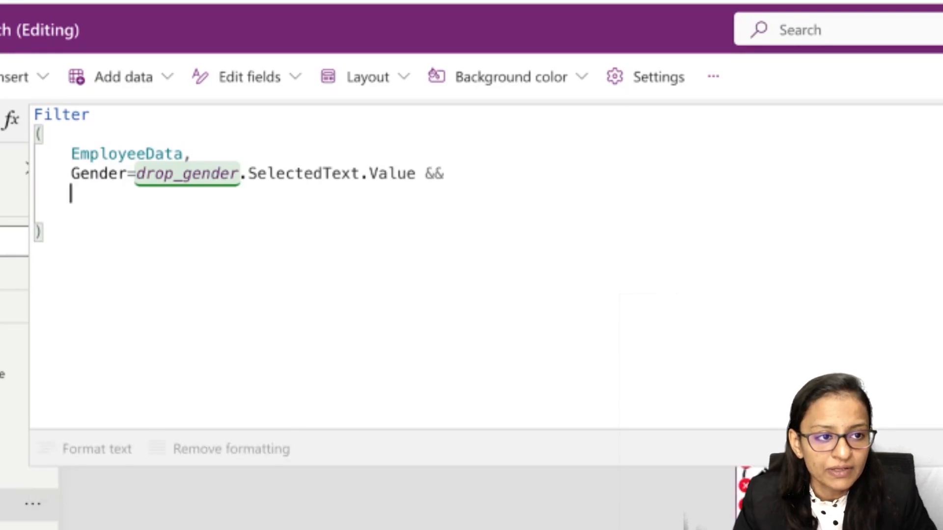
type("star")
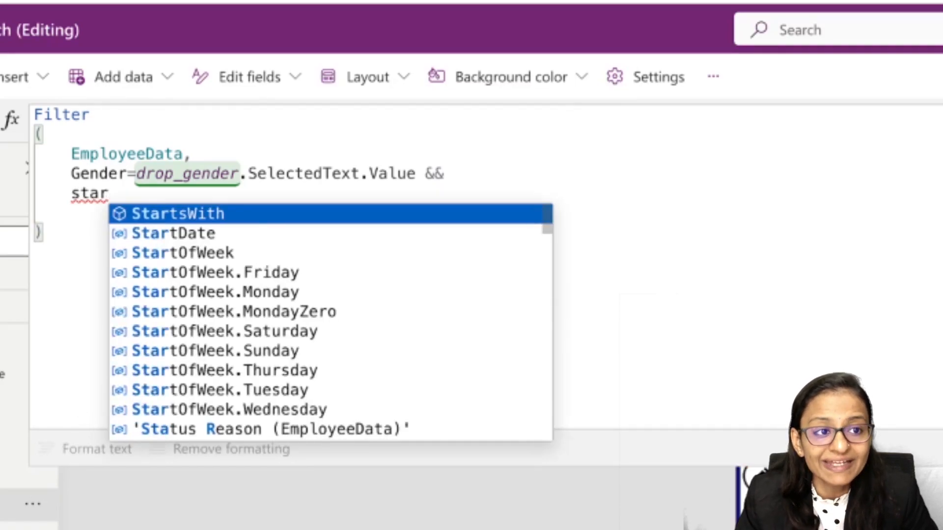
key("Tab")
key("BackSpace")
key("BackSpace")
key("BackSpace")
key("BackSpace")
key("BackSpace")
key("BackSpace")
key("BackSpace")
key("BackSpace")
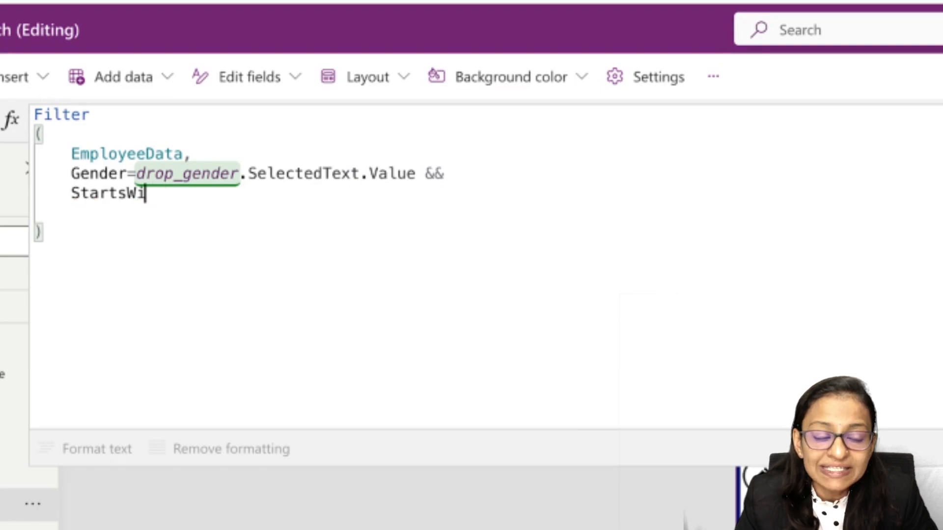
key("BackSpace")
key("BackSpace")
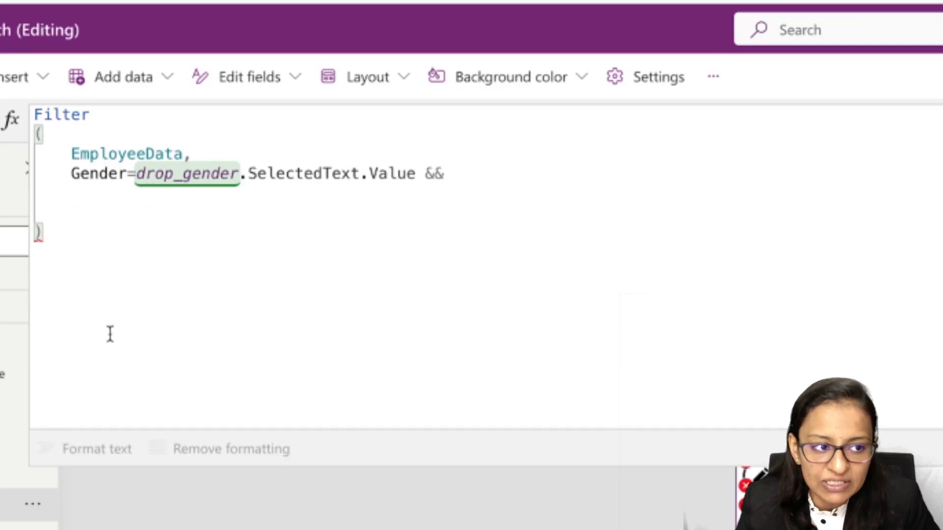
- Examine the StartsWith condition in the Filter formula of the gallery on Screen1
left_click(6, 339)
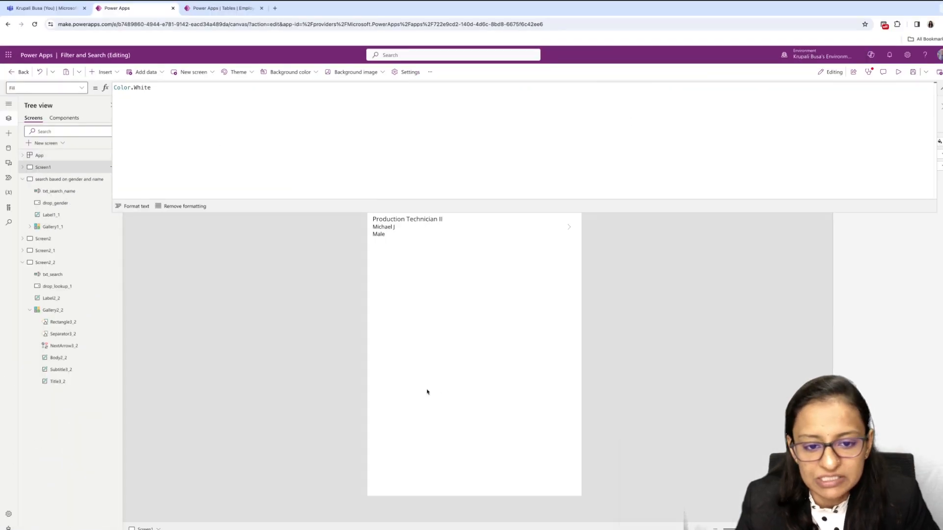
left_click(427, 390)
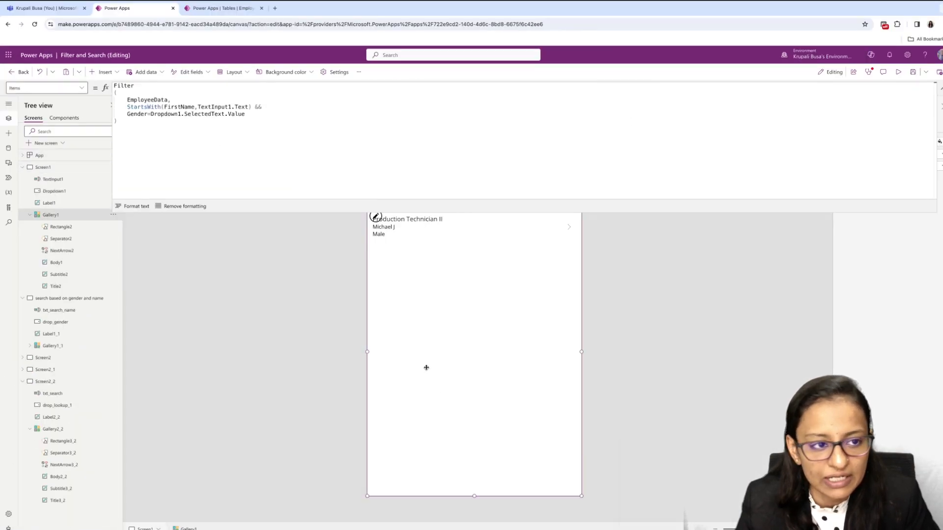
left_click(150, 107)
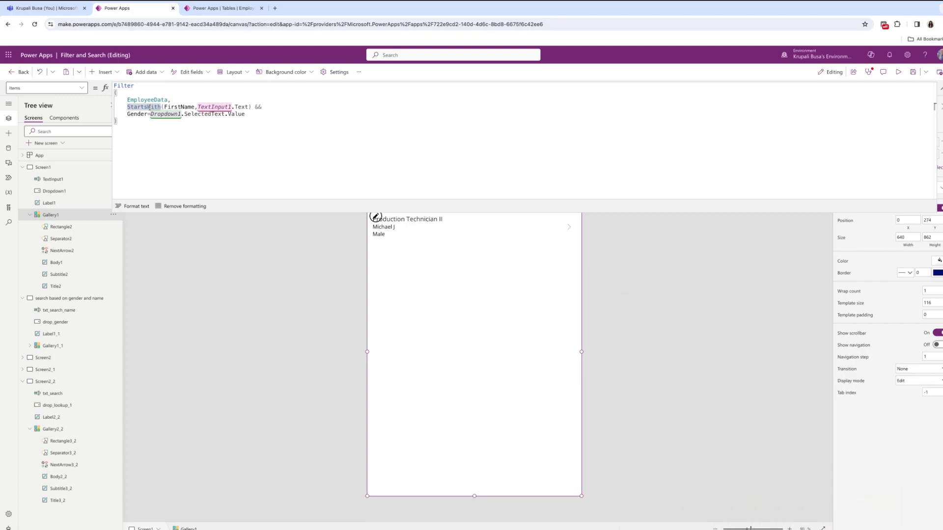
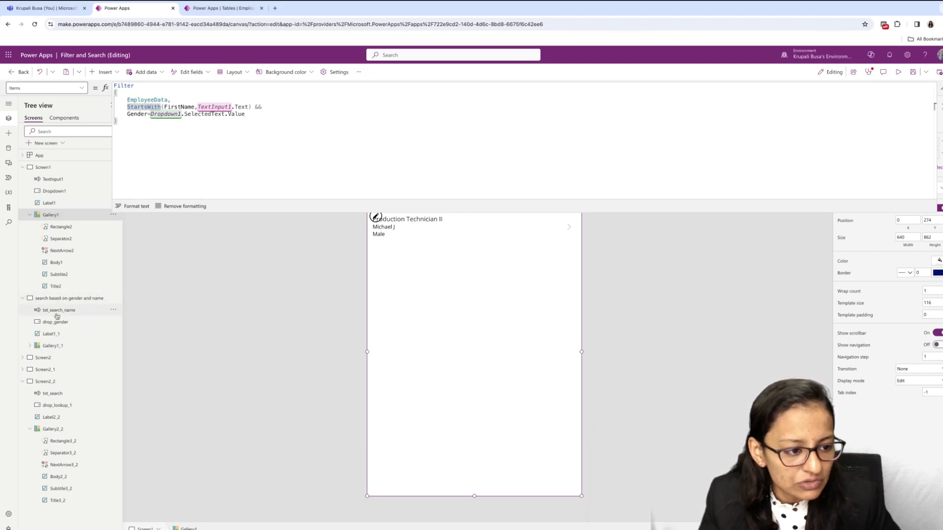
- Return to the gallery formula on the search based on gender and name screen and add a StartsWith function after the && operator
left_click(28, 167)
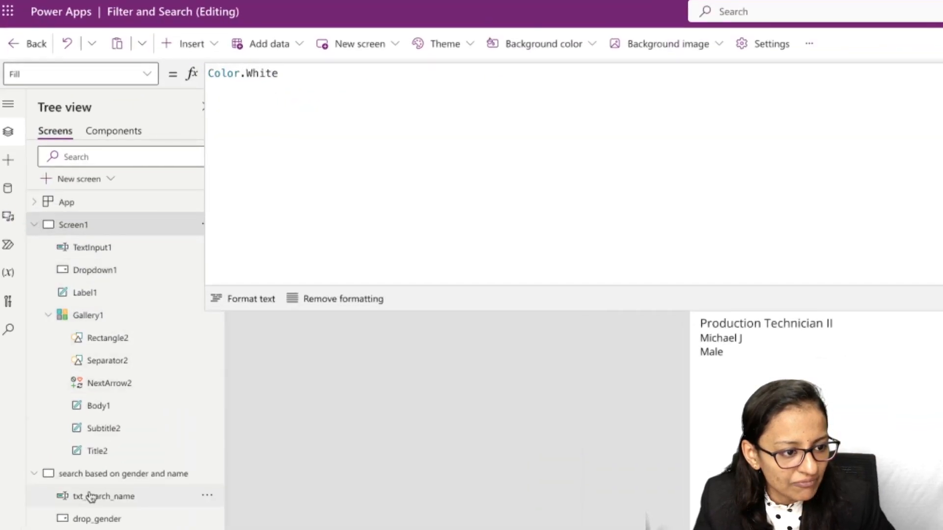
left_click(90, 477)
left_click(393, 218)
left_click(830, 368)
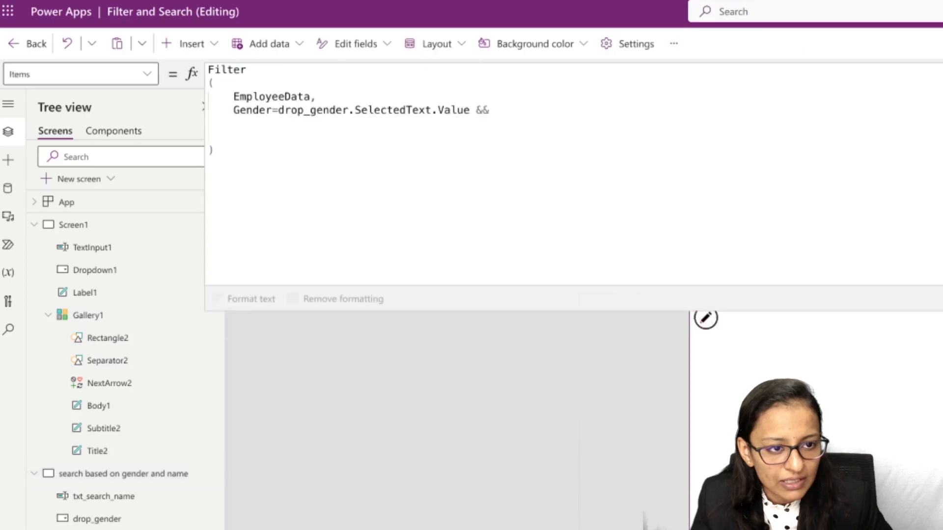
left_click(265, 128)
type("s")
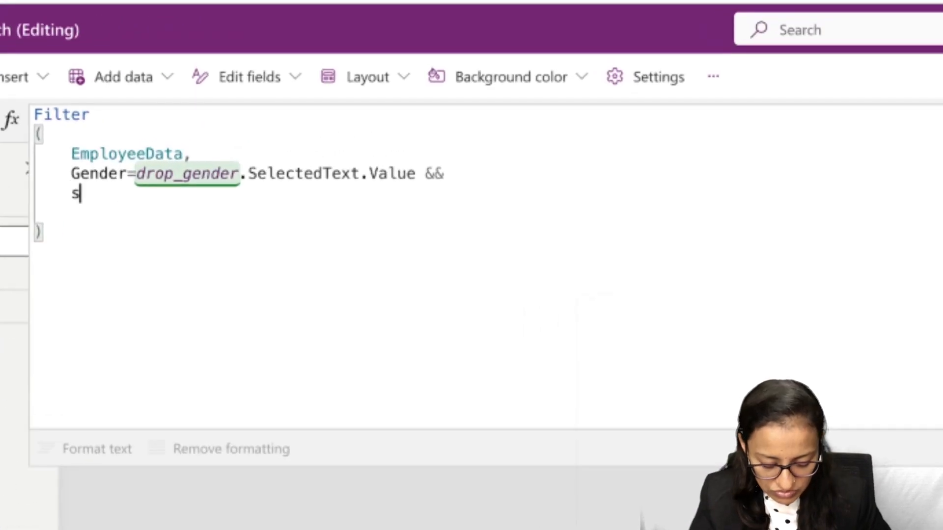
type("ta")
key("Tab")
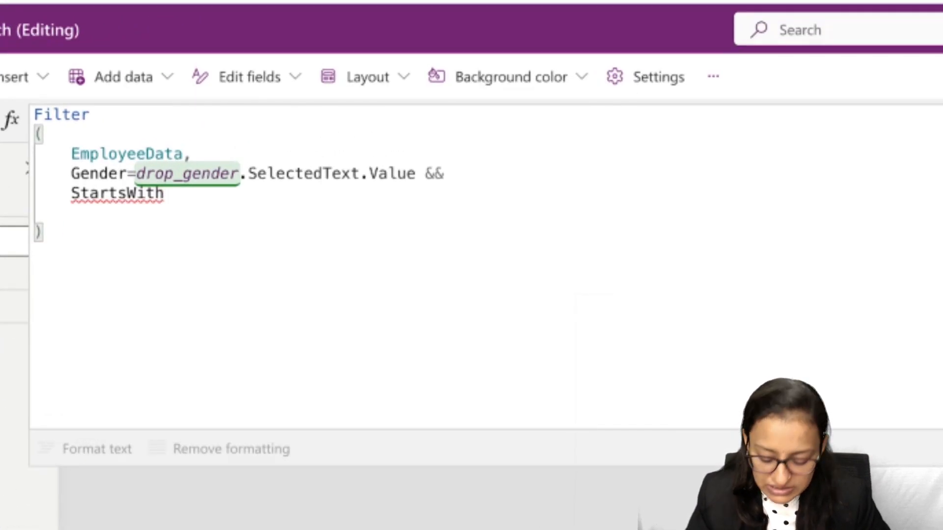
- Open the StartsWith arguments and enter FirstName as the text to check, followed by a comma
type("(")
key("Down")
key("Down")
key("Down")
key("Down")
key("Down")
key("Down")
key("Down")
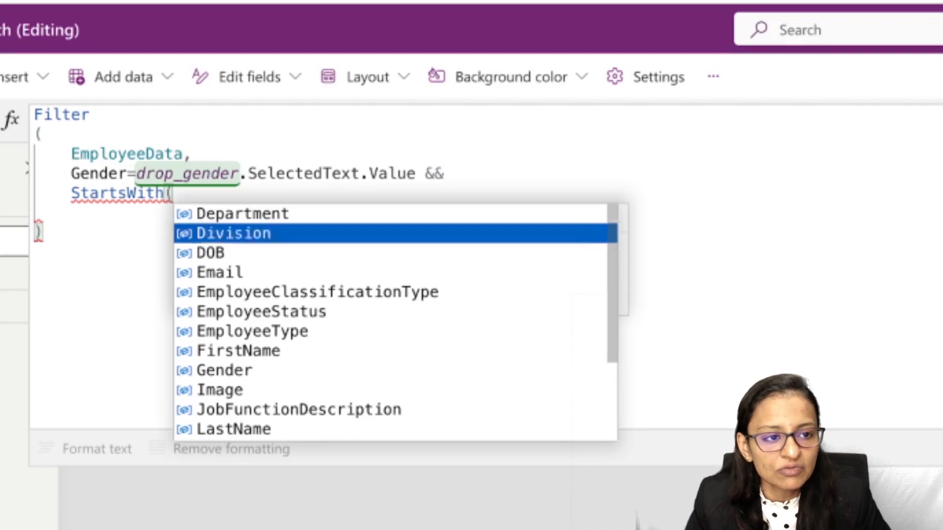
key("Tab")
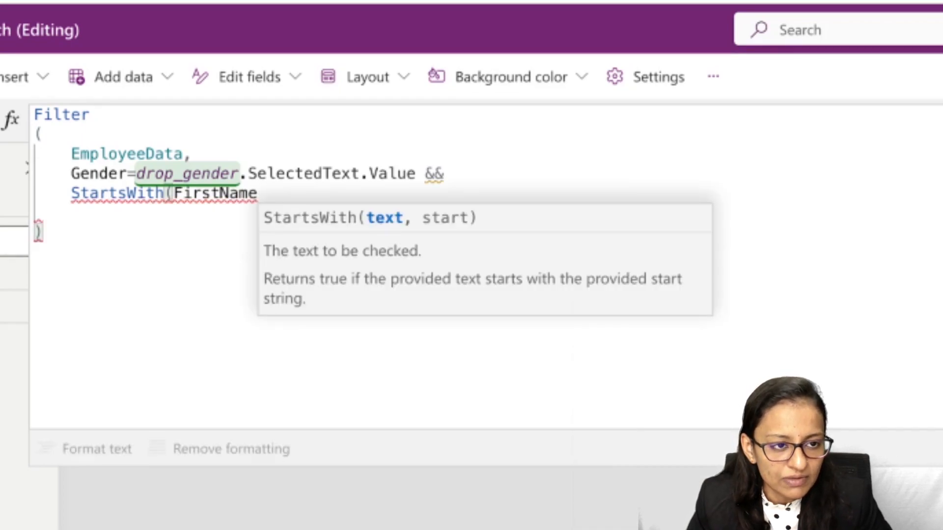
type(",")
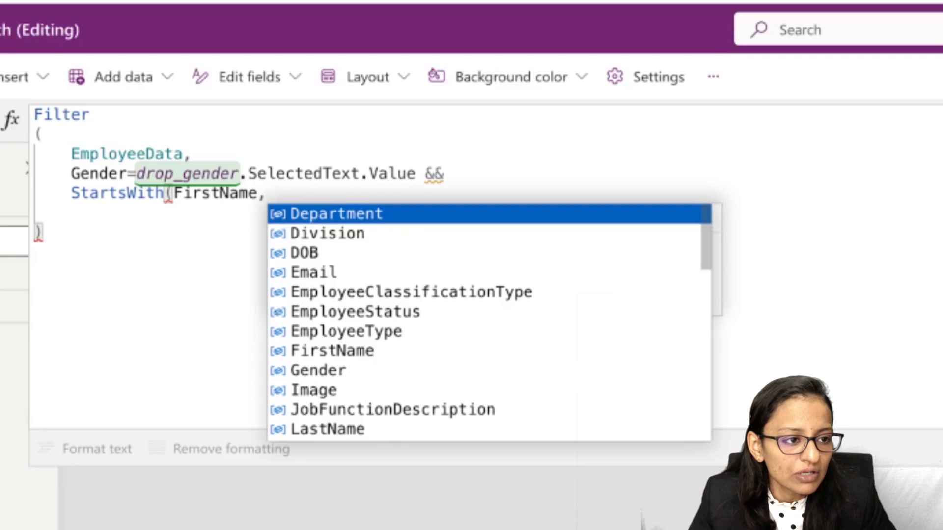
- Compare with the StartsWith condition on Screen1 and complete the new one with txt_search_name.Text and a closing parenthesis
left_click(11, 337)
left_click(12, 471)
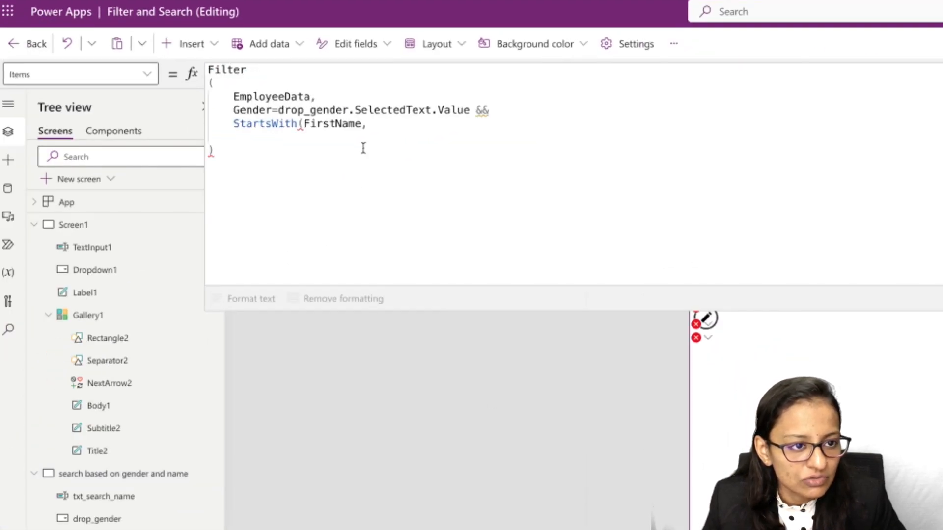
left_click(373, 124)
type("txt")
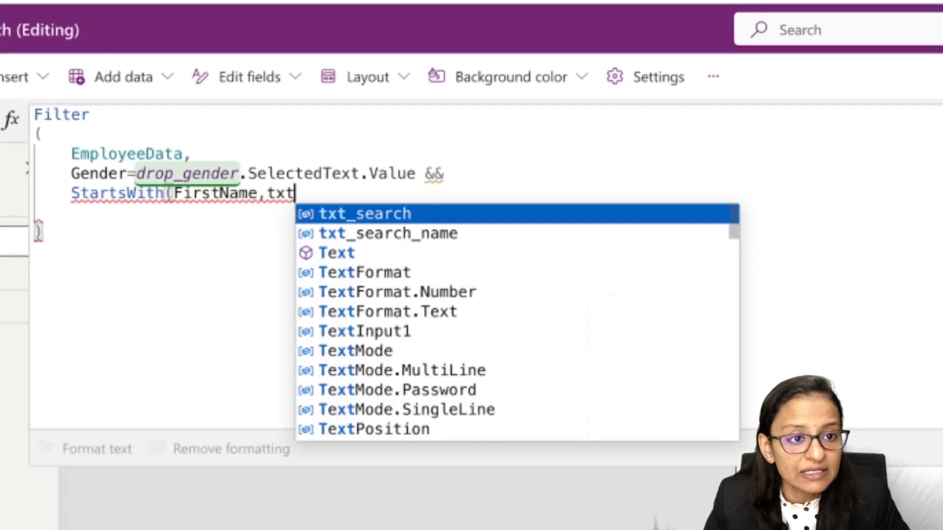
key("Down")
key("Tab")
type(".")
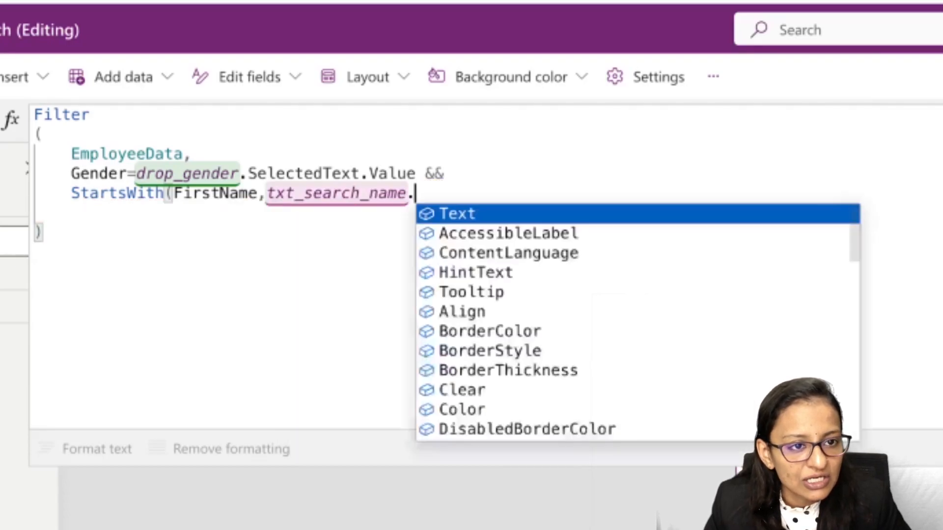
key("Tab")
type(")")
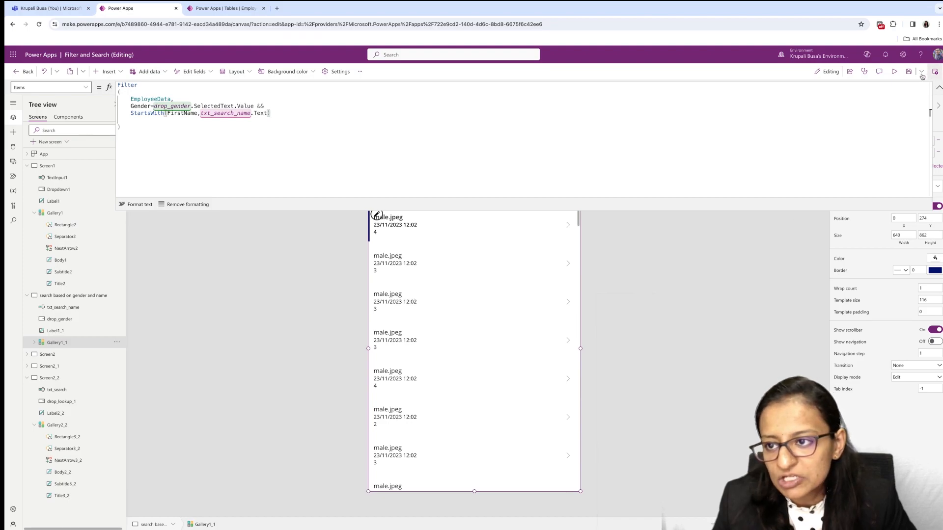
- Preview the screen with the gender dropdown set to Female and return to editing
left_click(896, 74)
left_click(584, 130)
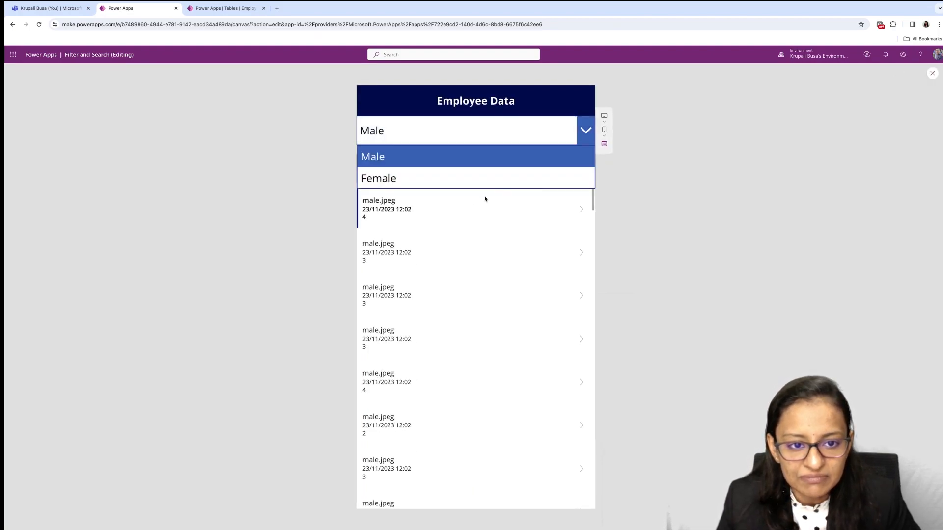
left_click(431, 182)
left_click(430, 173)
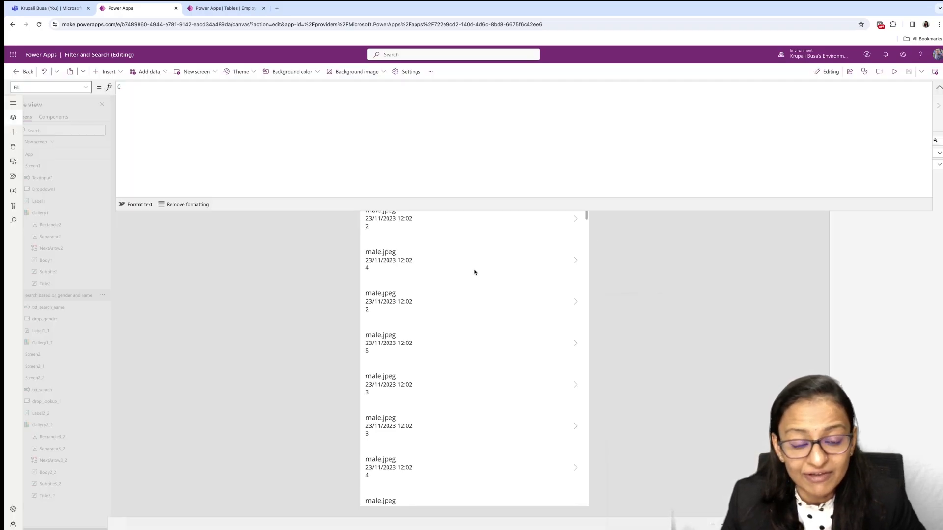
left_click(932, 73)
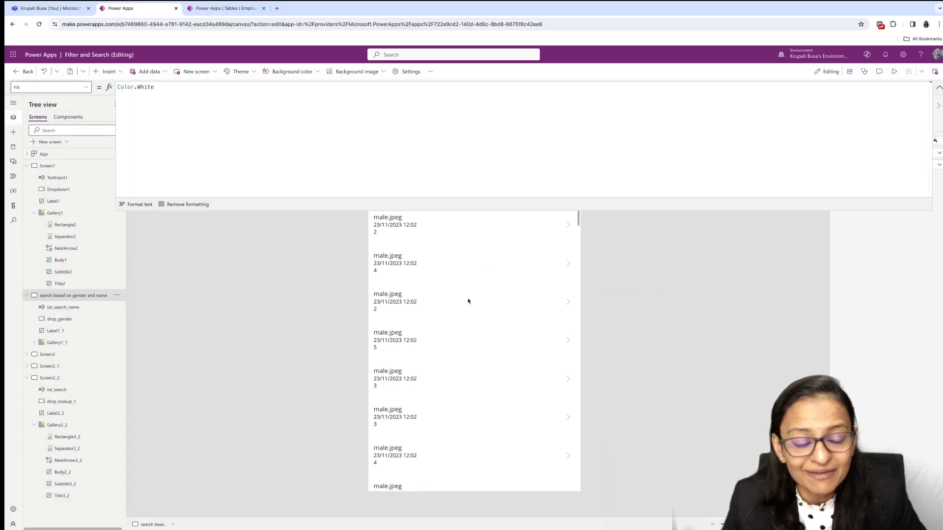
- Open the field settings of Gallery1_1 and set the Body1_1 field to FirstName
left_click(428, 295)
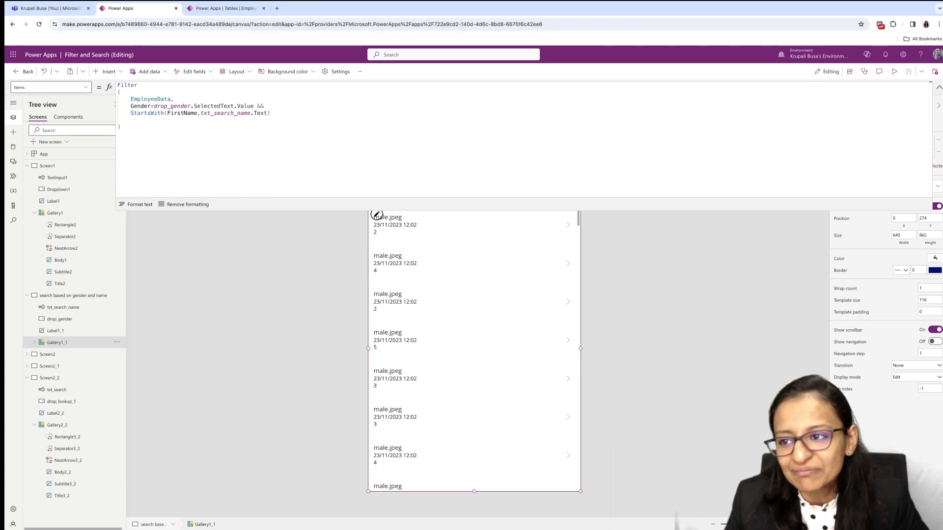
left_click(939, 89)
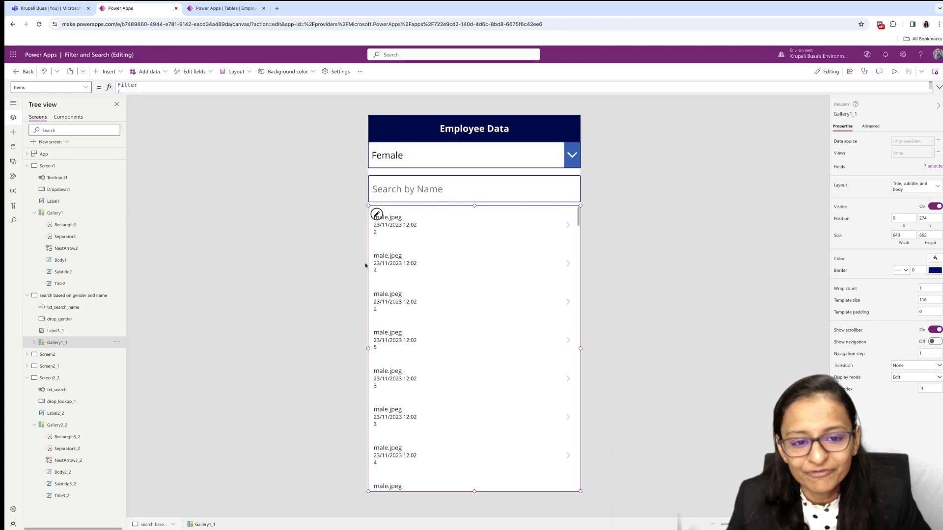
left_click(932, 167)
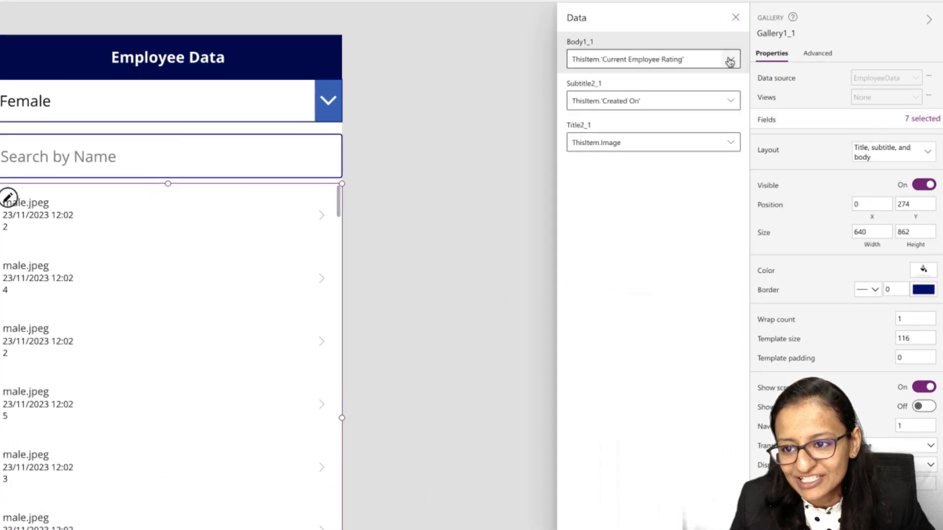
left_click(730, 59)
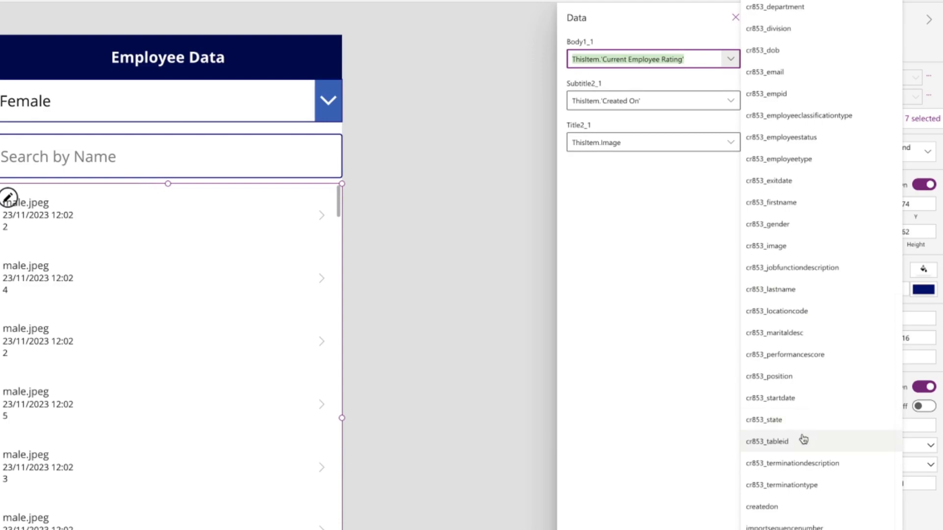
left_click(787, 206)
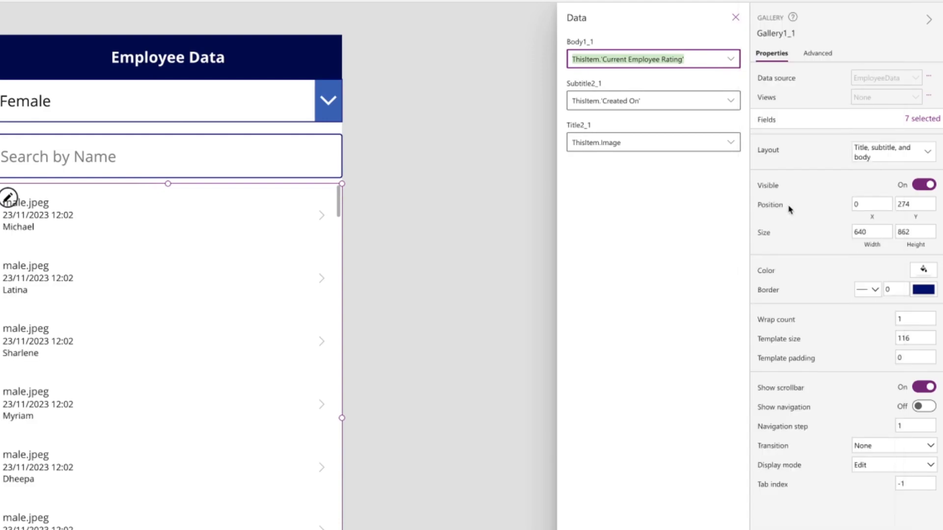
- Set the gallery's Subtitle2_1 field to Gender and its Title2_1 field to Email
left_click(732, 100)
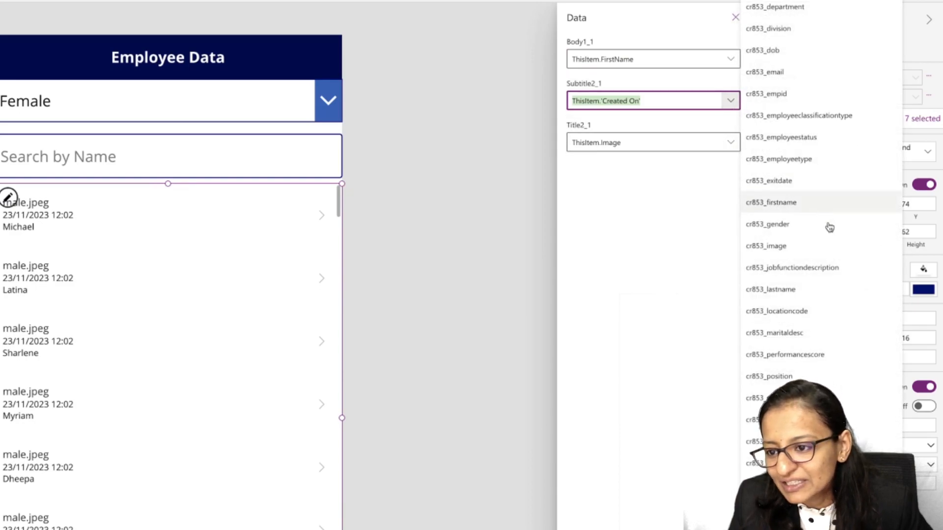
left_click(782, 223)
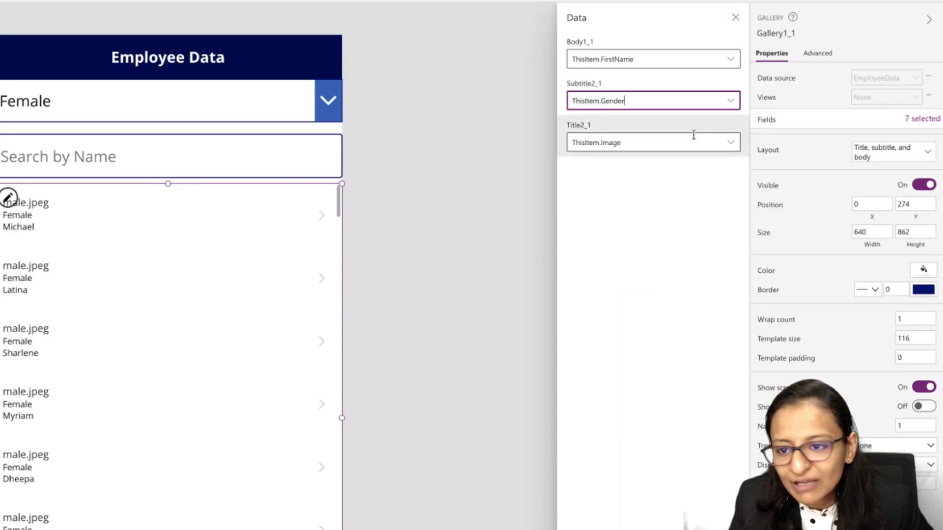
left_click(731, 144)
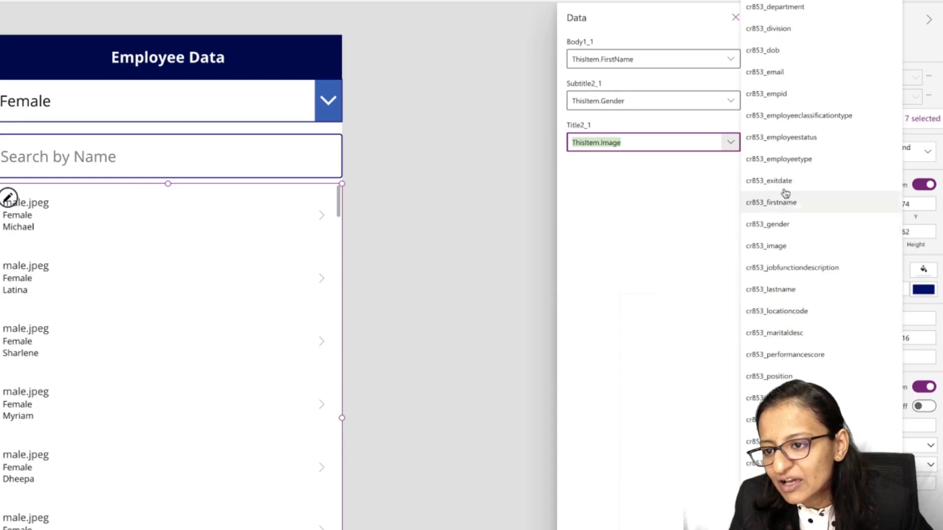
left_click(796, 73)
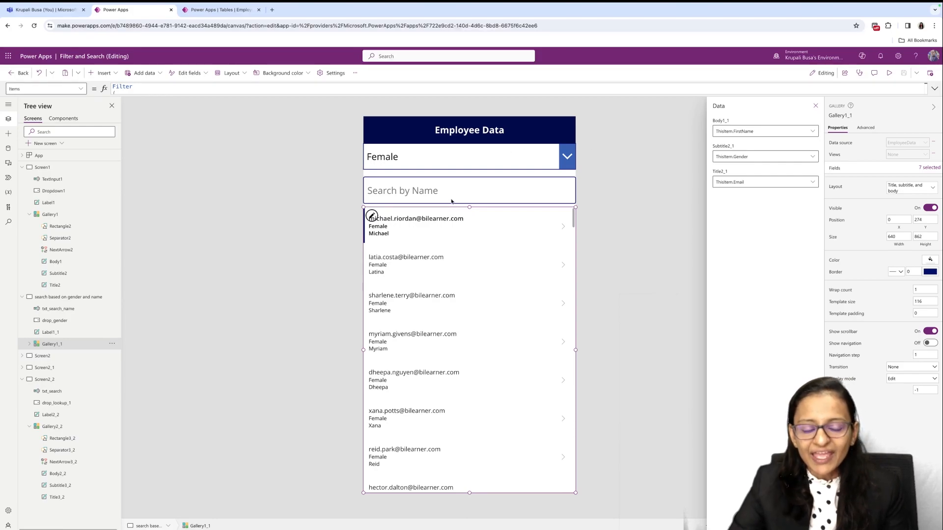
- Preview the screen, filter by Male, search names for "a" and look through the matching employees
left_click(889, 72)
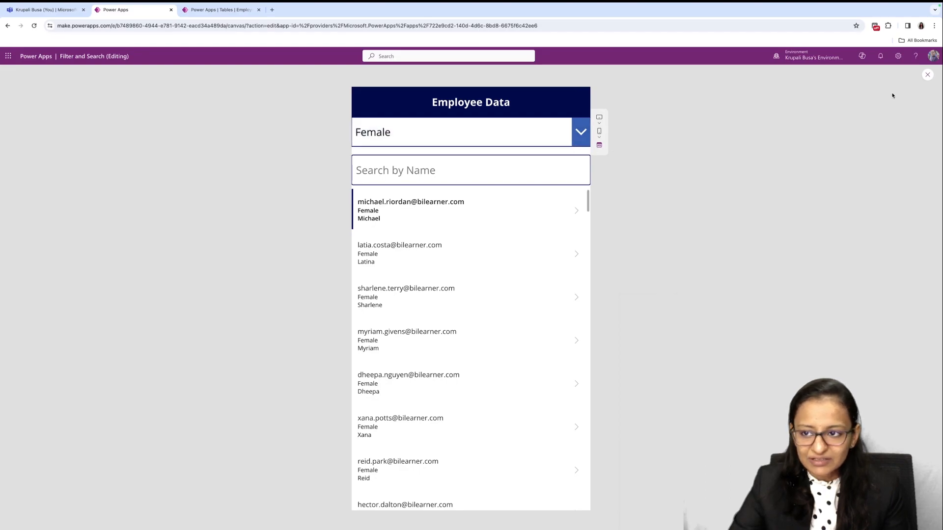
left_click(928, 77)
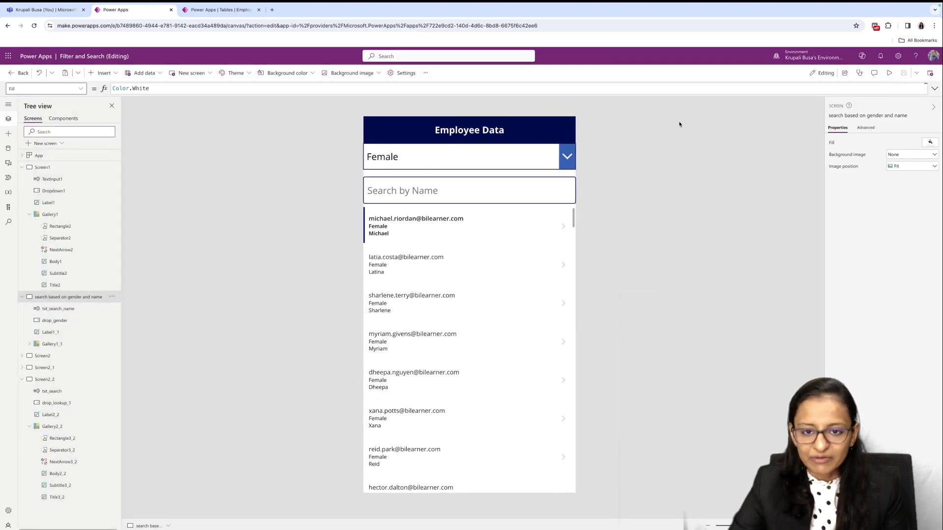
left_click(888, 73)
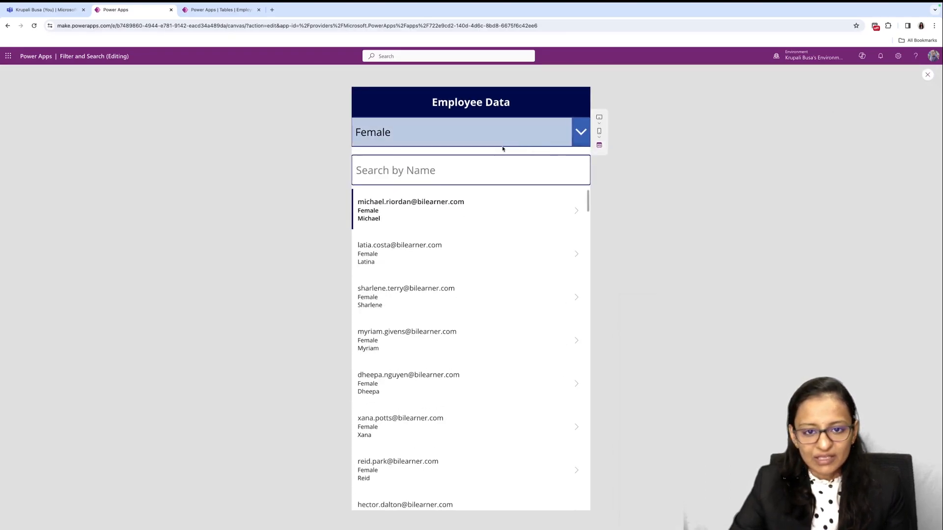
left_click(580, 139)
left_click(445, 155)
left_click(445, 161)
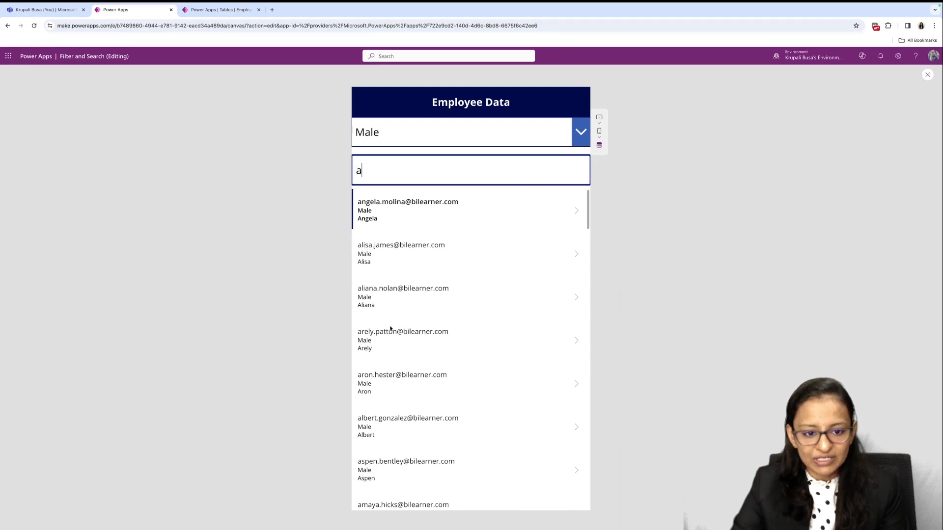
scroll(376, 344, "down", 10)
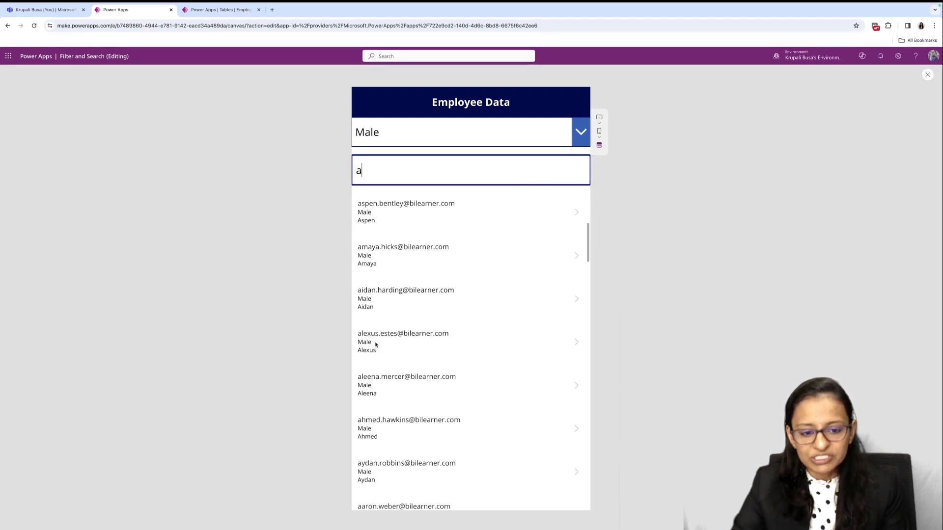
scroll(376, 345, "down", 6)
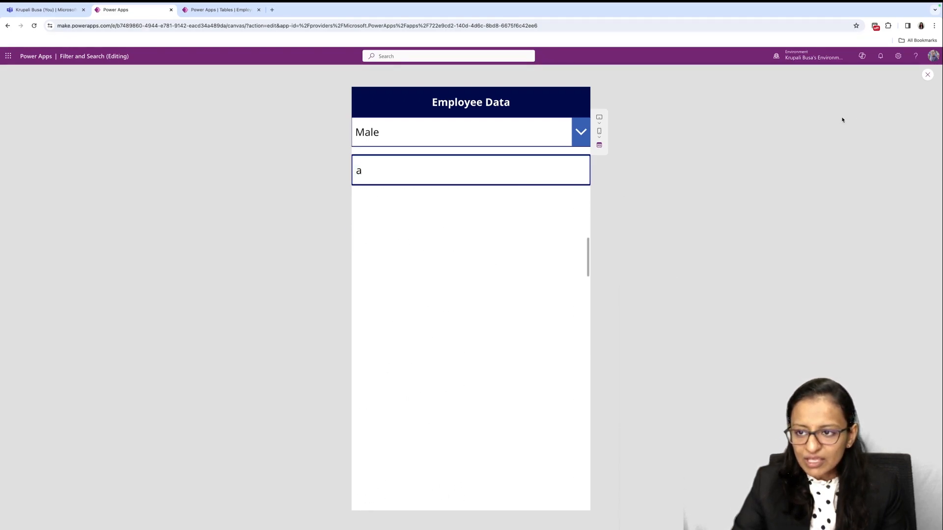
- Switch the previewed gender filter to Female, search names for "Mi", review the matching employees and exit the preview
left_click(572, 128)
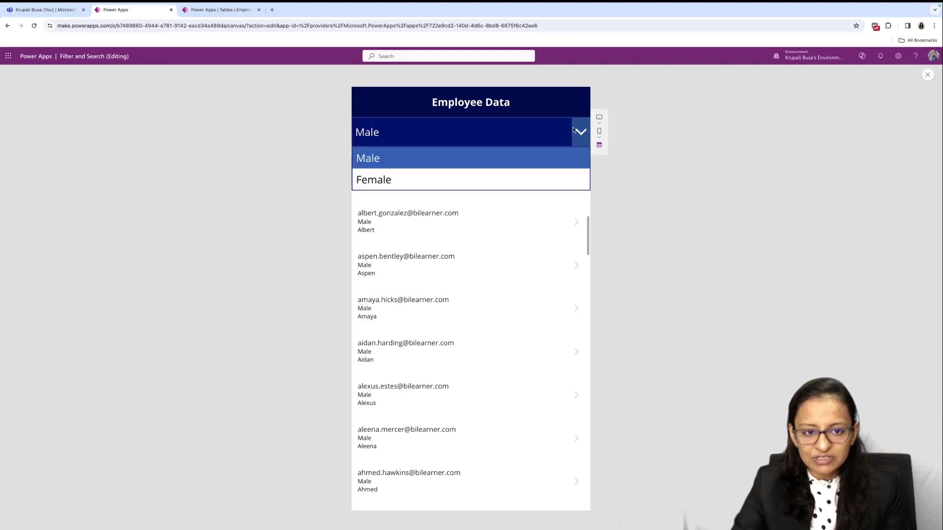
left_click(432, 178)
key("BackSpace")
type("Mi")
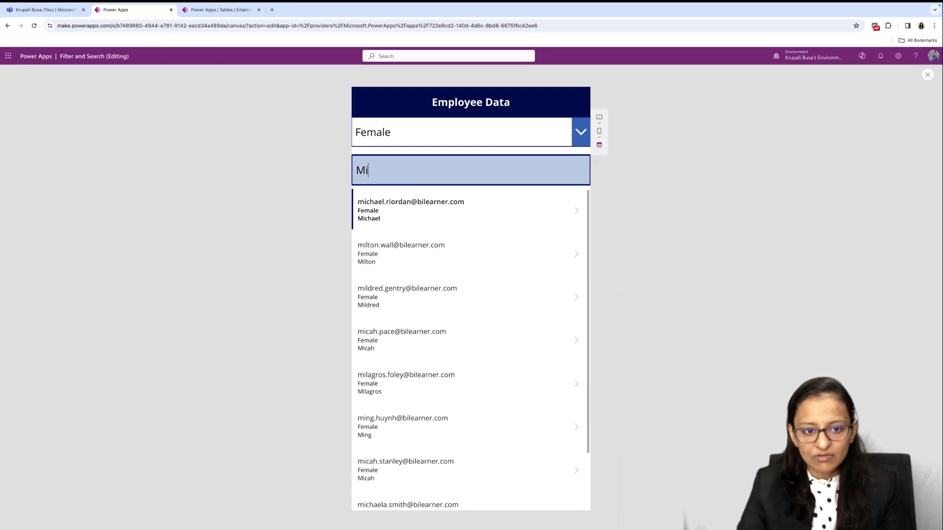
scroll(397, 329, "down", 2)
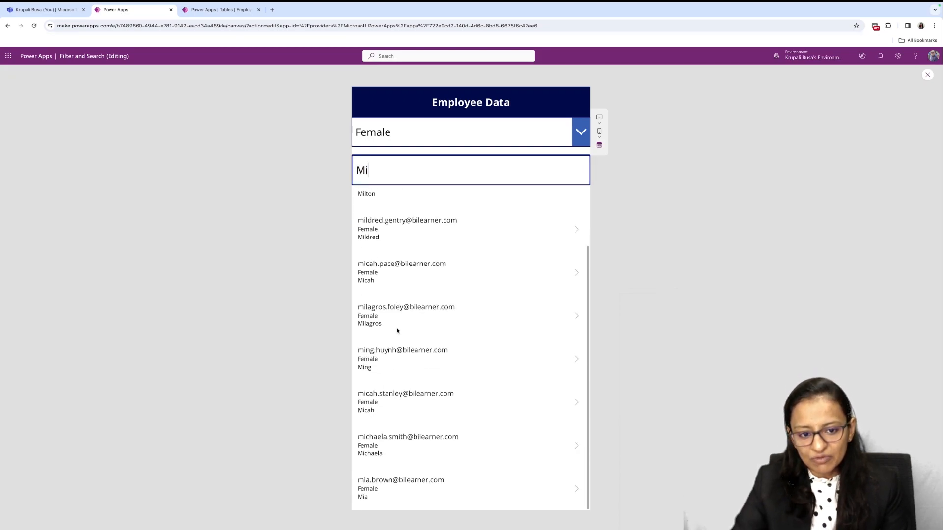
scroll(398, 331, "up", 2)
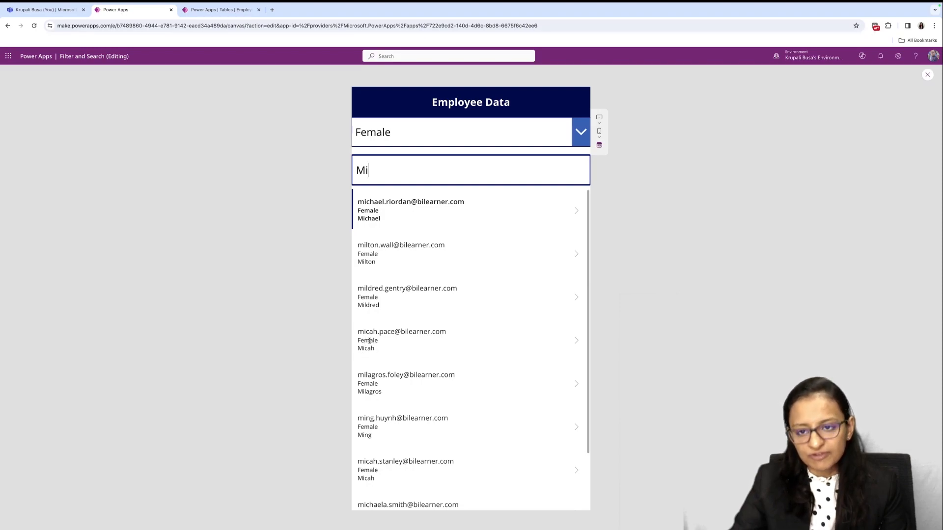
left_click(928, 76)
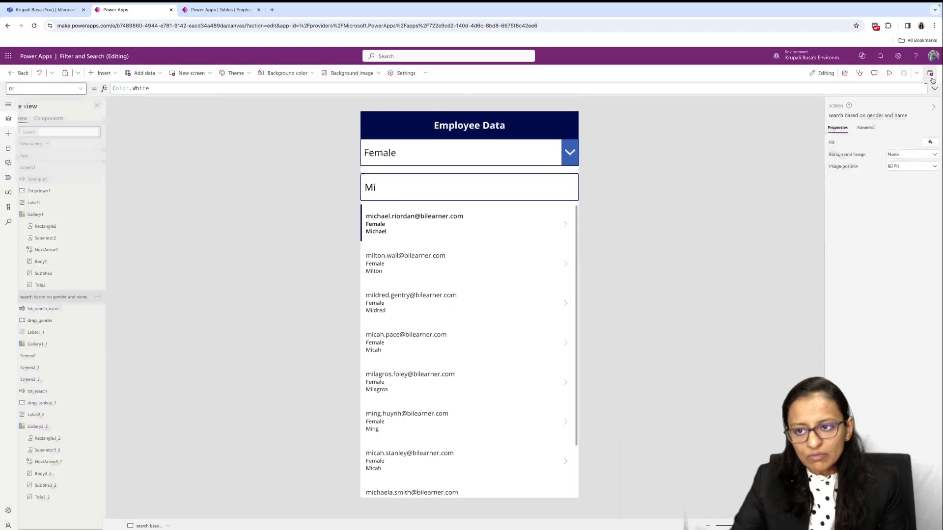